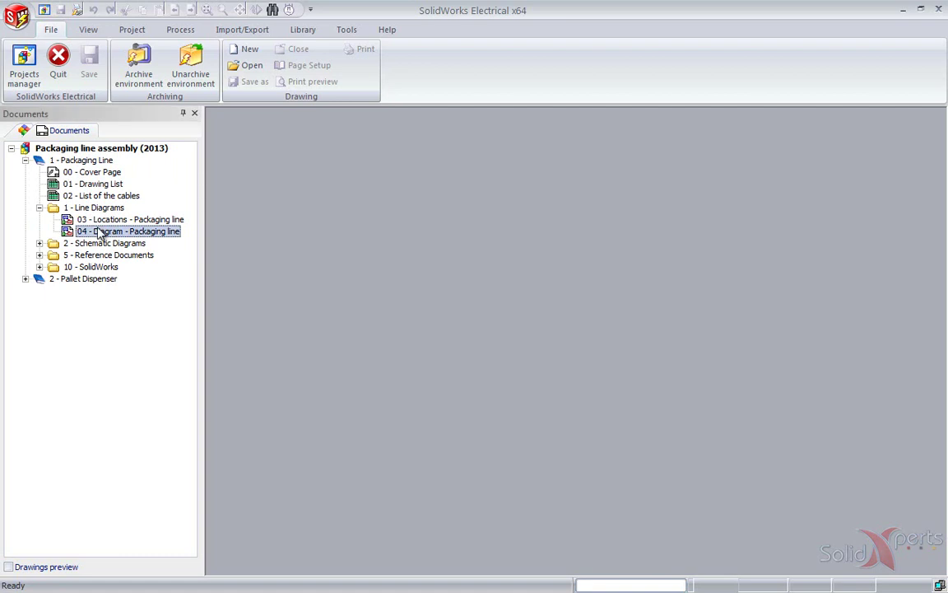
Open the 04 - Diagram - Packaging line drawing and the 05 - Power - Packaging Line schematic from the project documents.
double_click(99, 231)
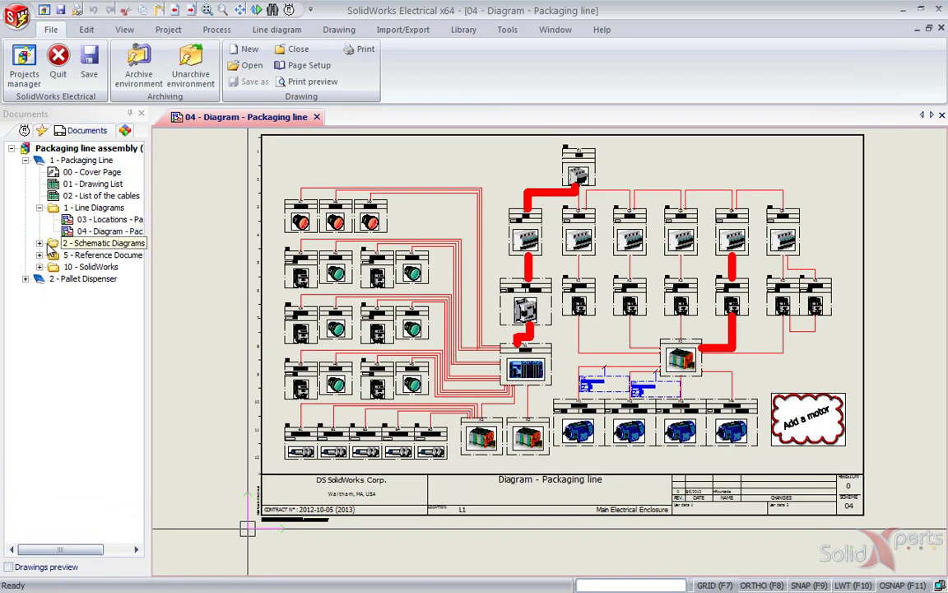
double_click(53, 245)
double_click(92, 257)
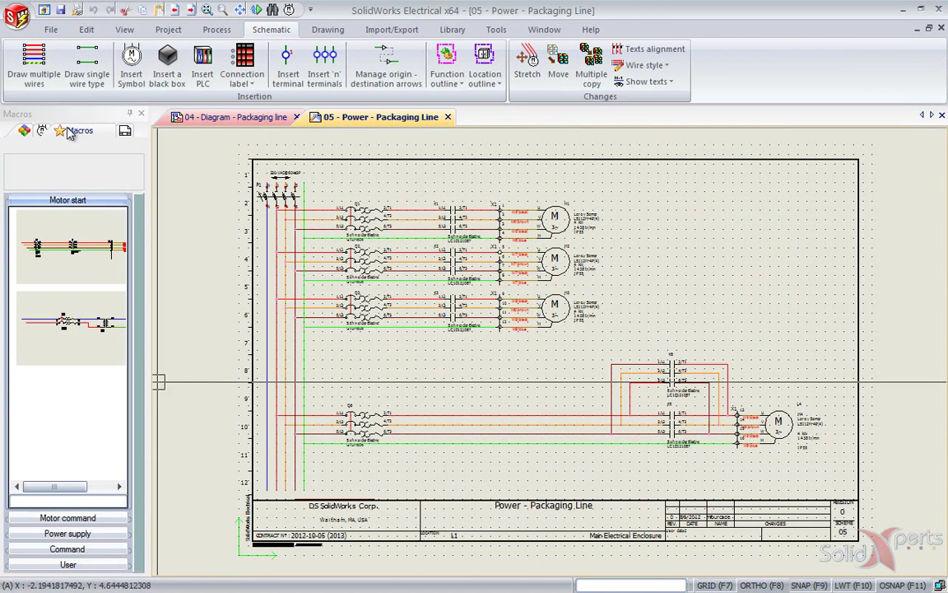
View the Leroy Somer motor data sheet from the project's Reference Documents folder and close it.
click(121, 132)
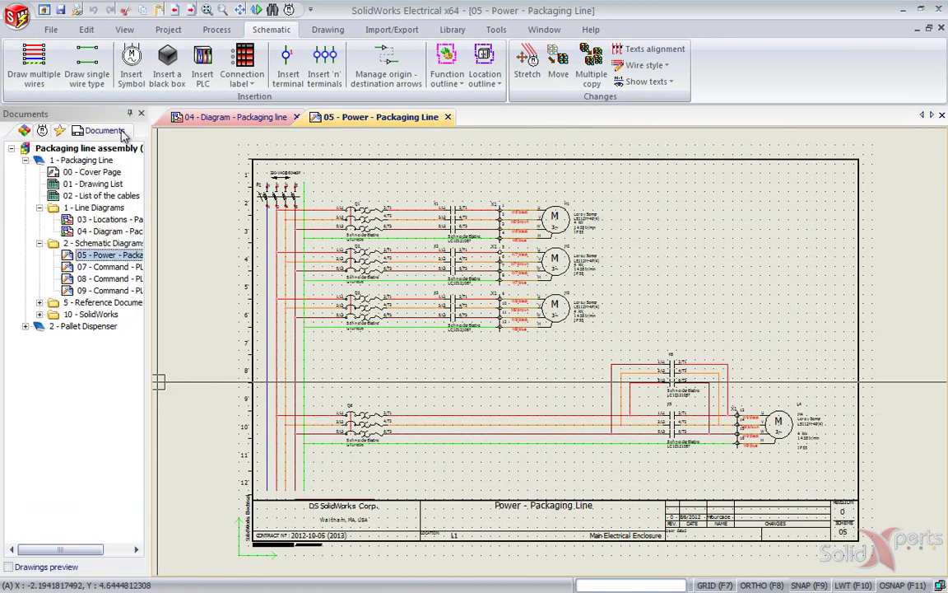
click(43, 303)
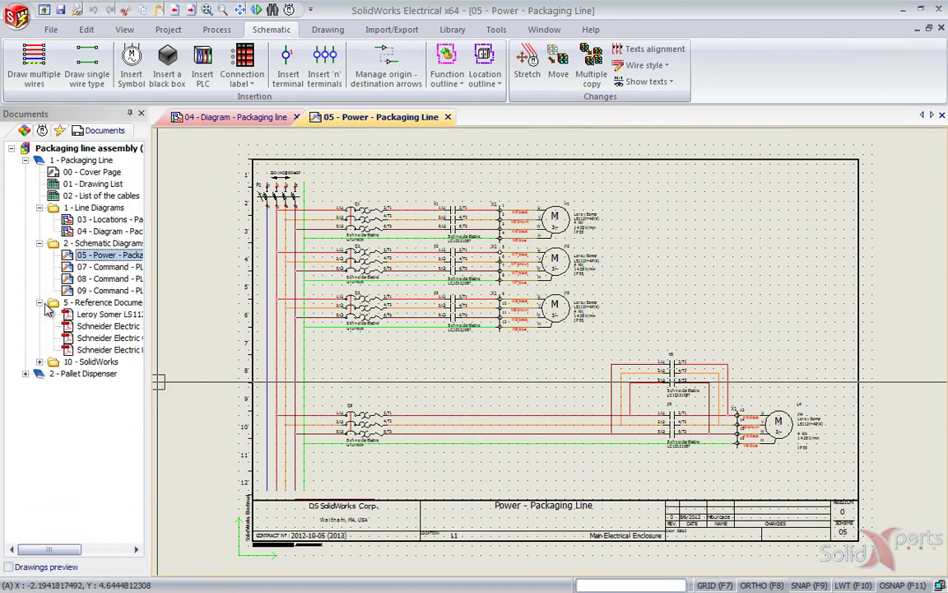
double_click(98, 317)
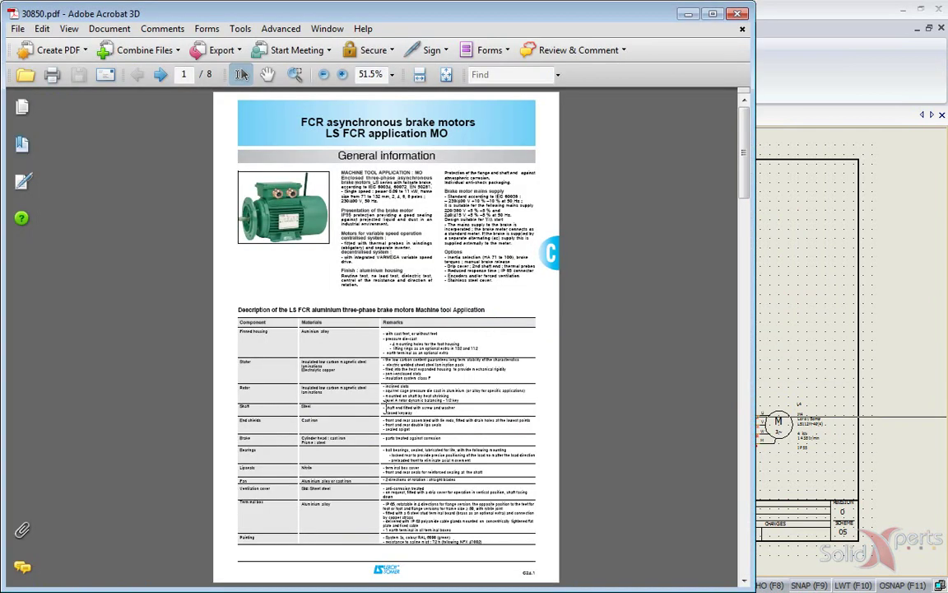
click(738, 15)
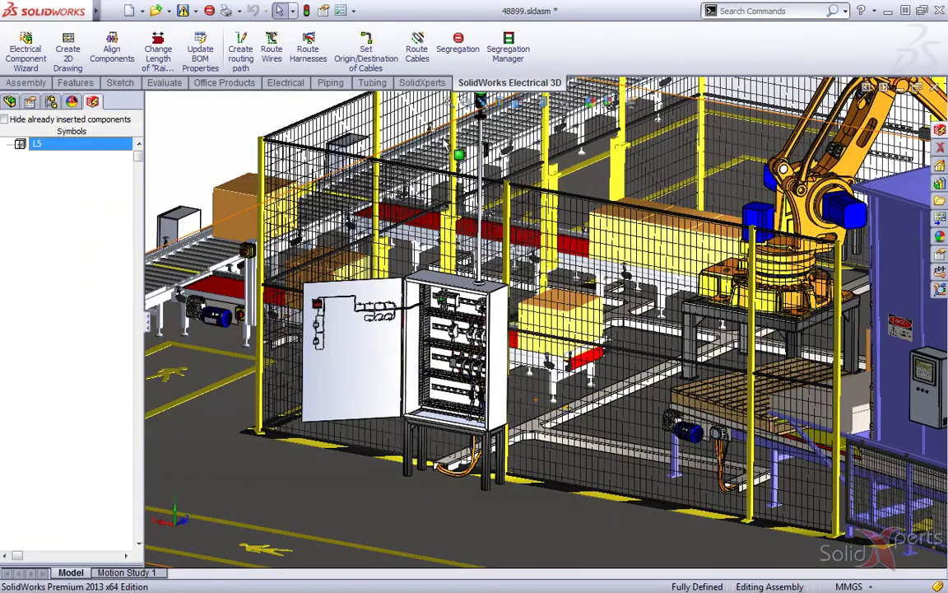
Switch to SolidWorks and view the first data sheet in the electrical project's Reference Documents, closing the sheet and folder when done.
click(939, 134)
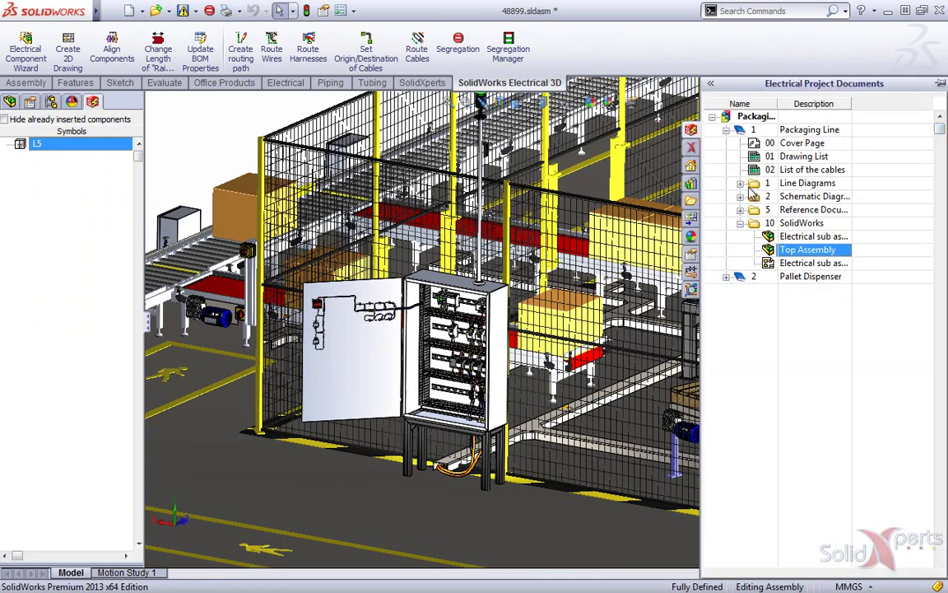
double_click(754, 184)
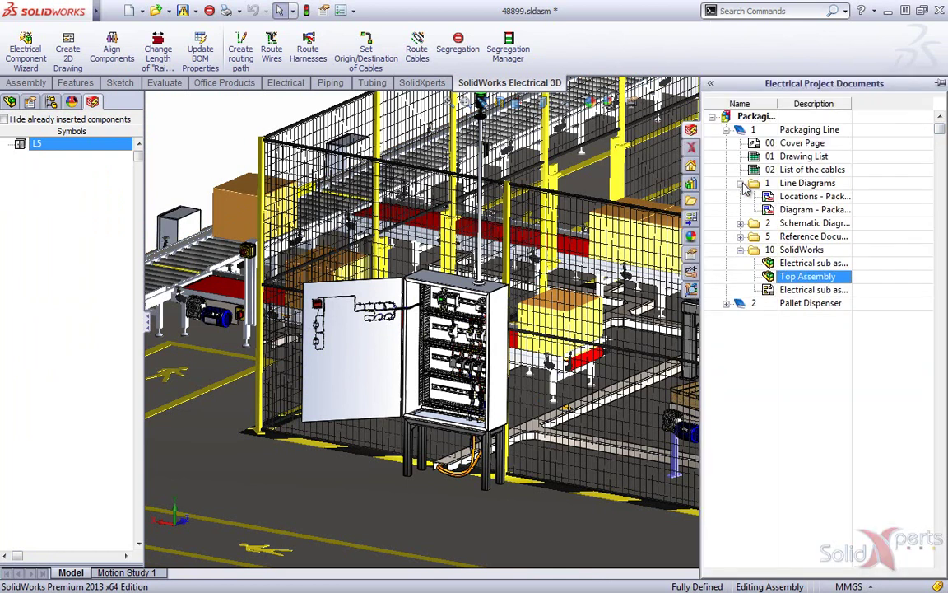
click(805, 211)
double_click(754, 236)
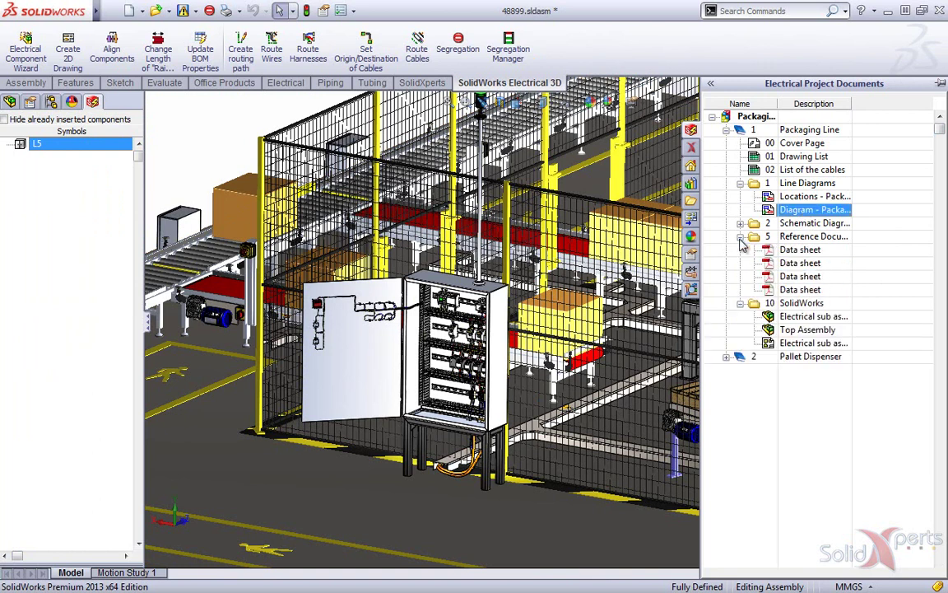
click(793, 252)
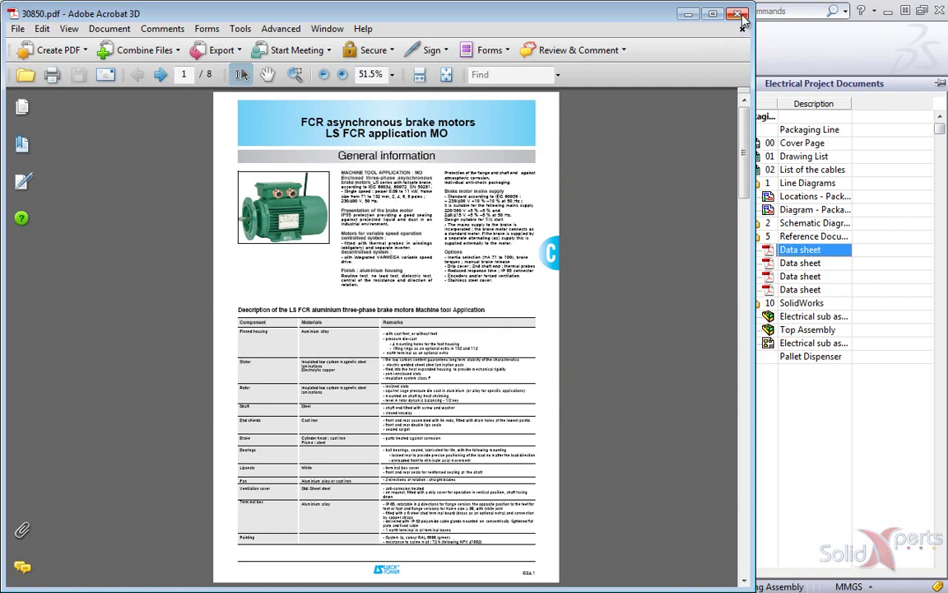
click(739, 13)
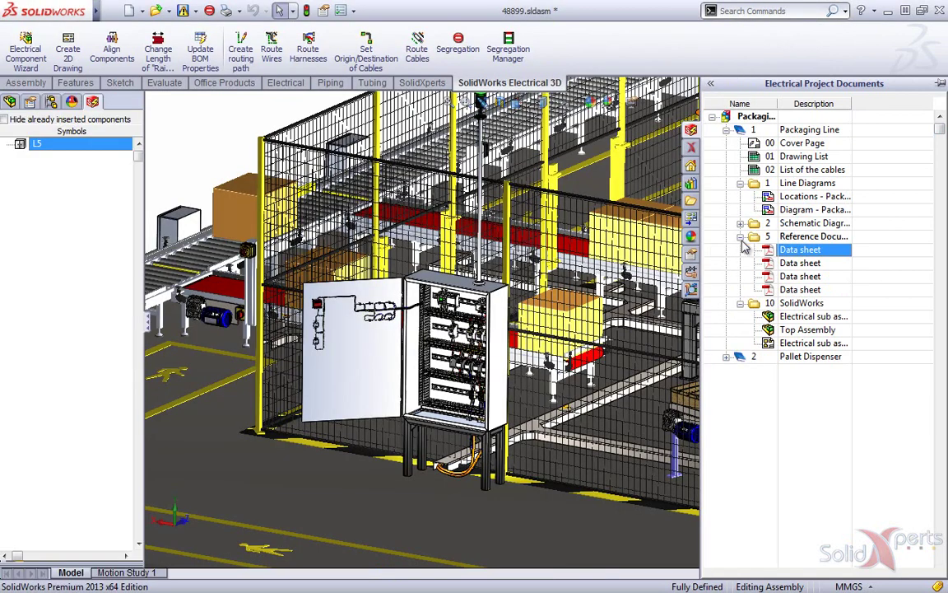
click(740, 236)
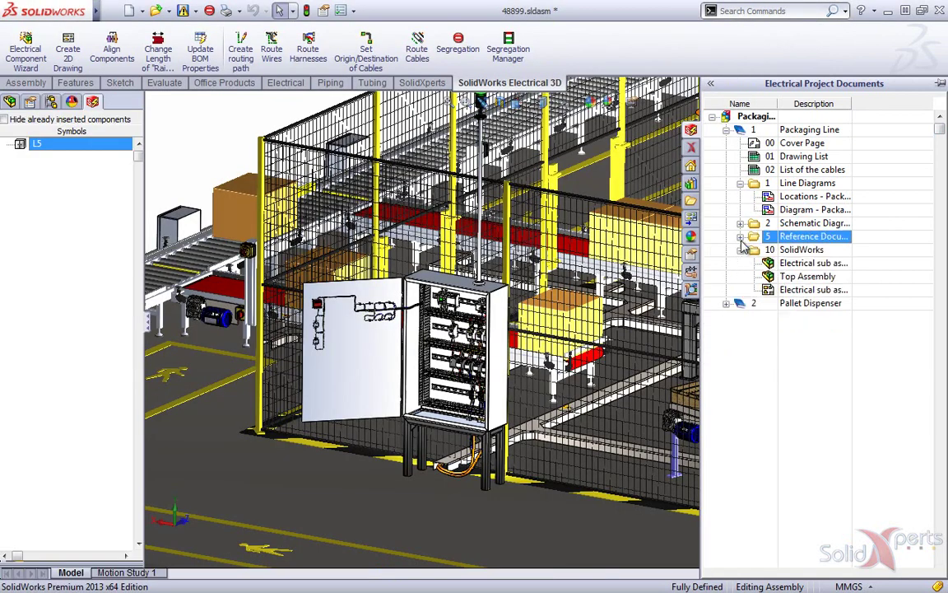
Examine the Packaging line diagram from the Line Diagrams folder in a maximized viewer window and close it.
double_click(795, 211)
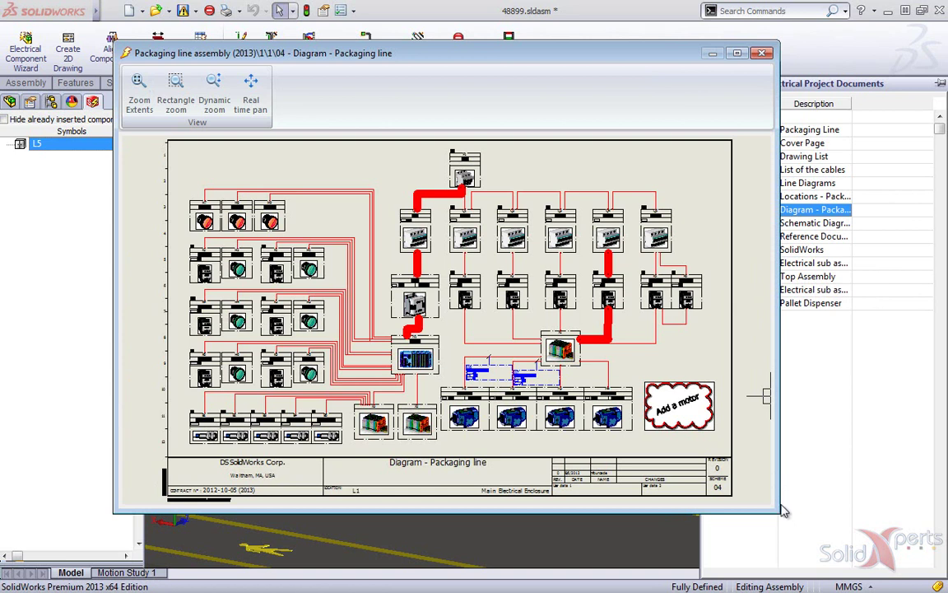
drag(777, 510, 845, 519)
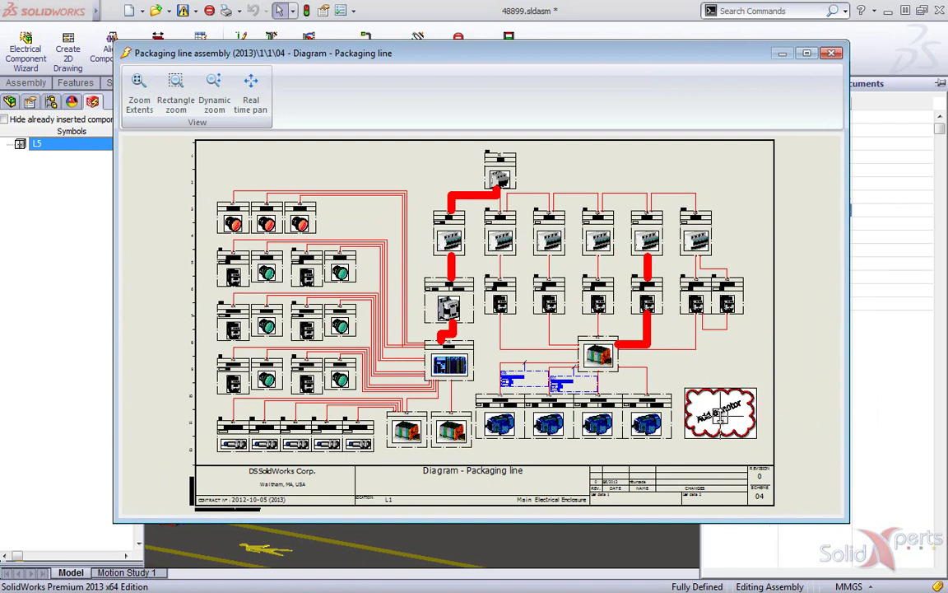
double_click(659, 53)
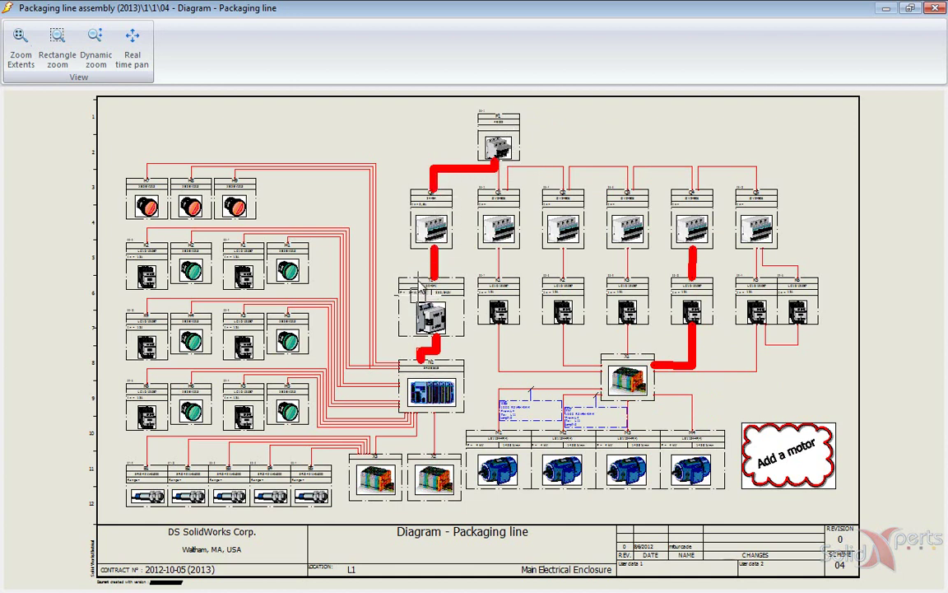
click(936, 9)
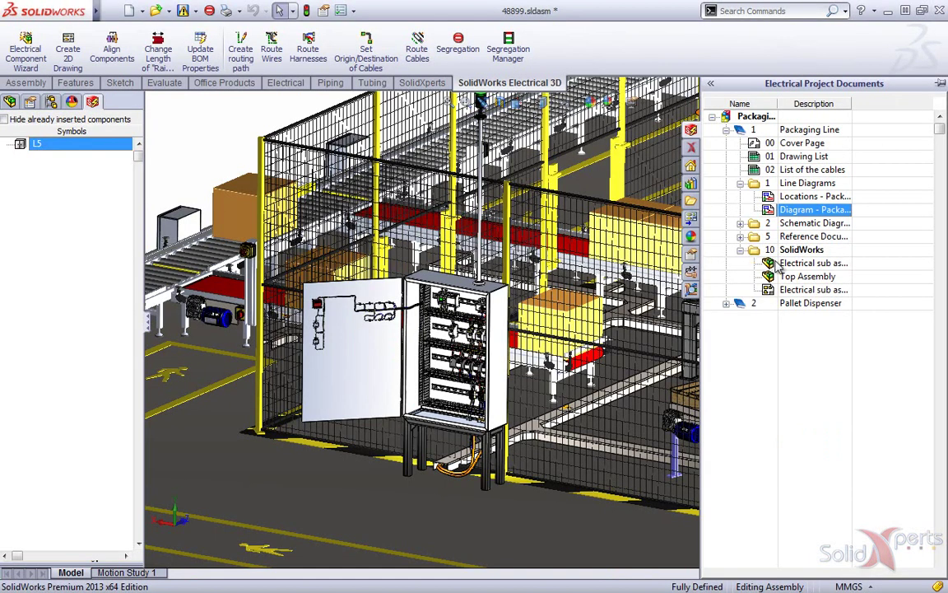
Open the first electrical sub-assembly in the project's SolidWorks folder and show its saved Main Electrical view.
double_click(782, 264)
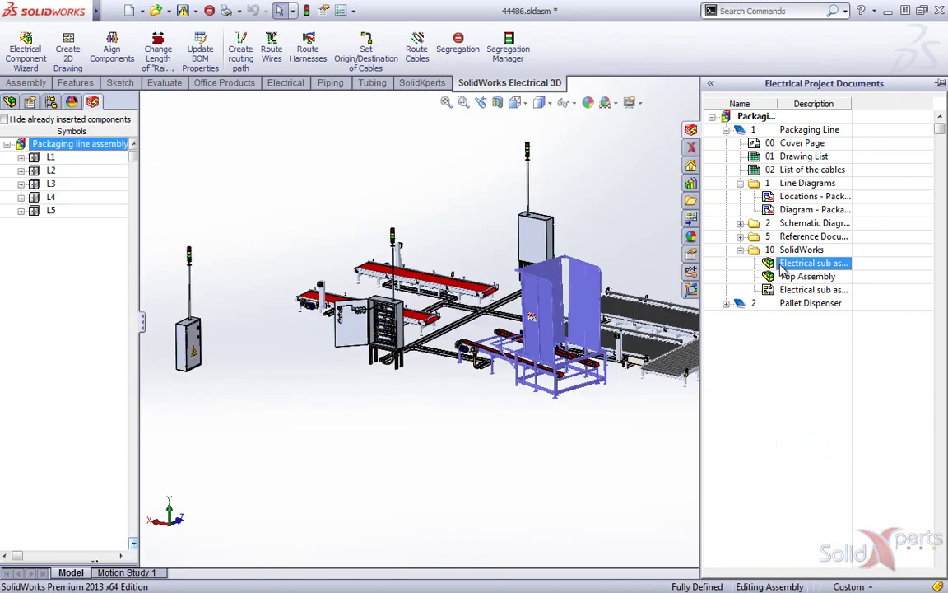
click(589, 424)
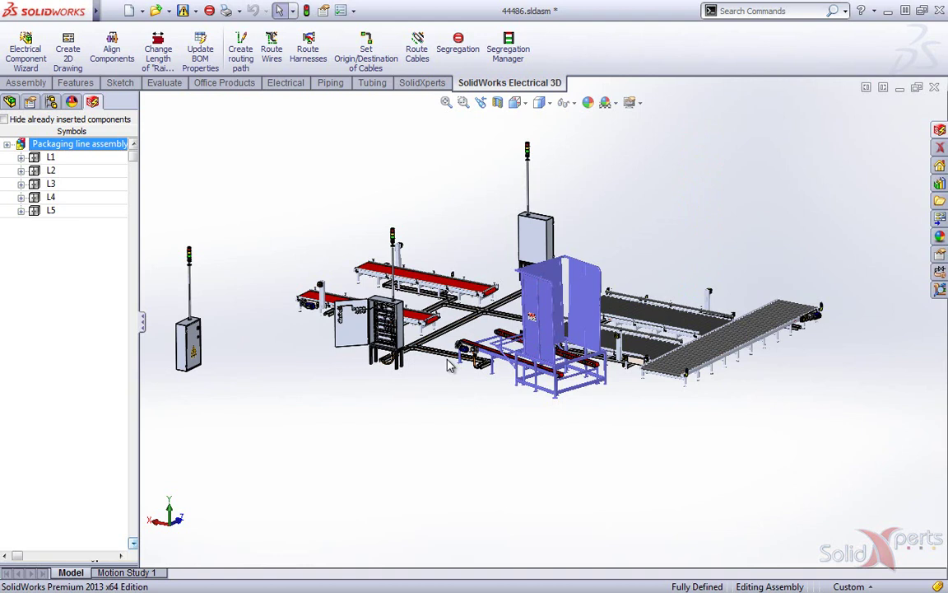
middle_drag(449, 366, 438, 377)
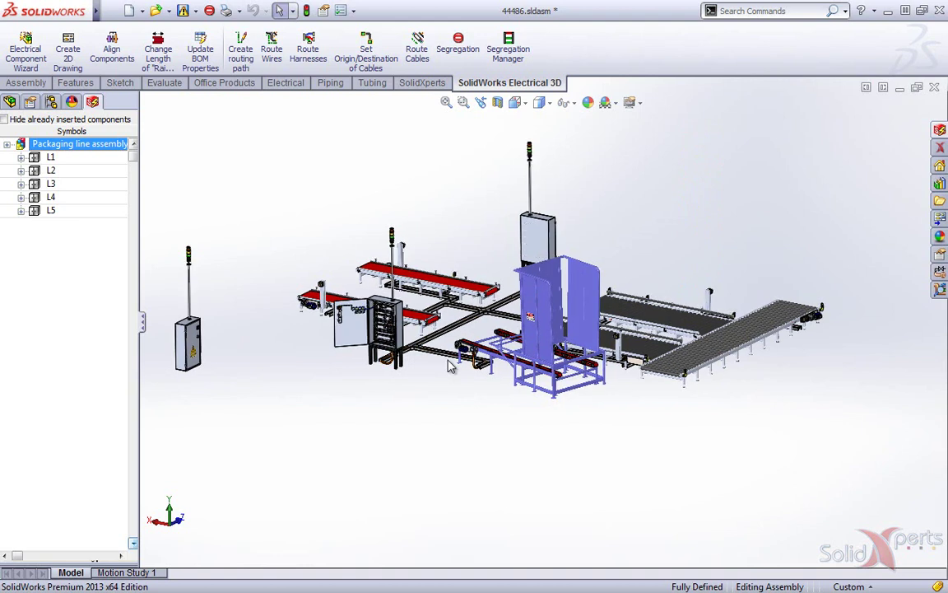
key(space)
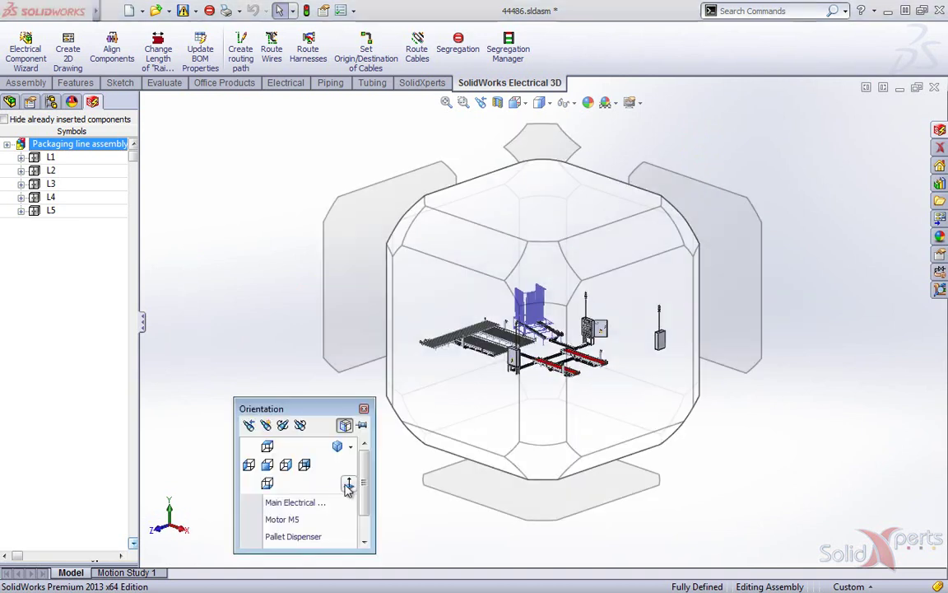
click(293, 504)
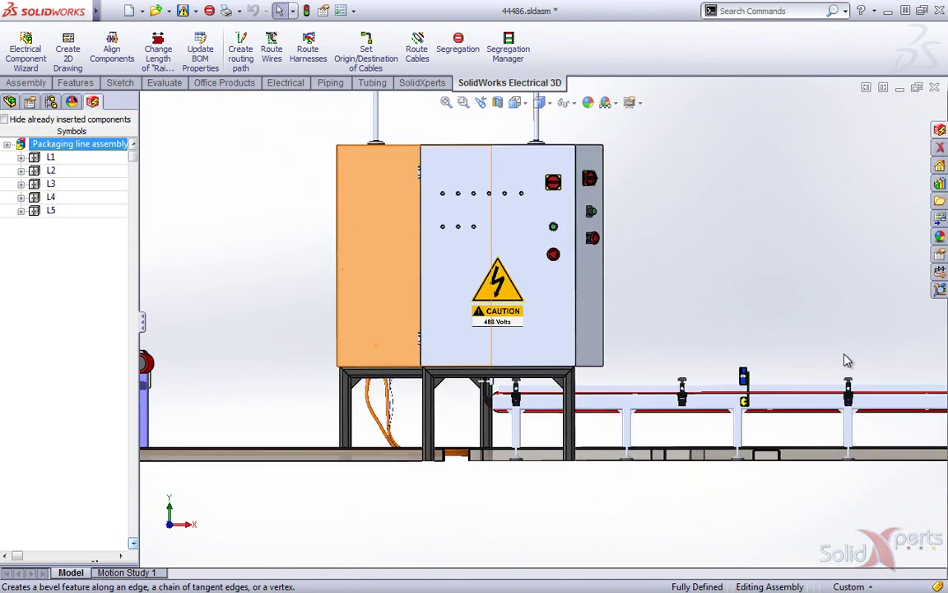
Activate the assembly's Main Electrical Enclosure configuration and inspect the open cabinet.
click(50, 101)
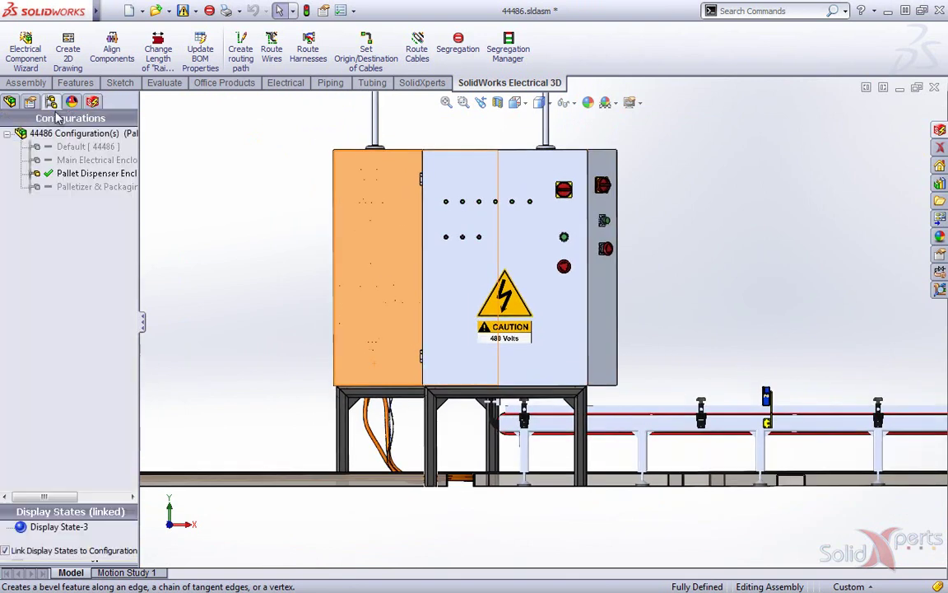
click(68, 187)
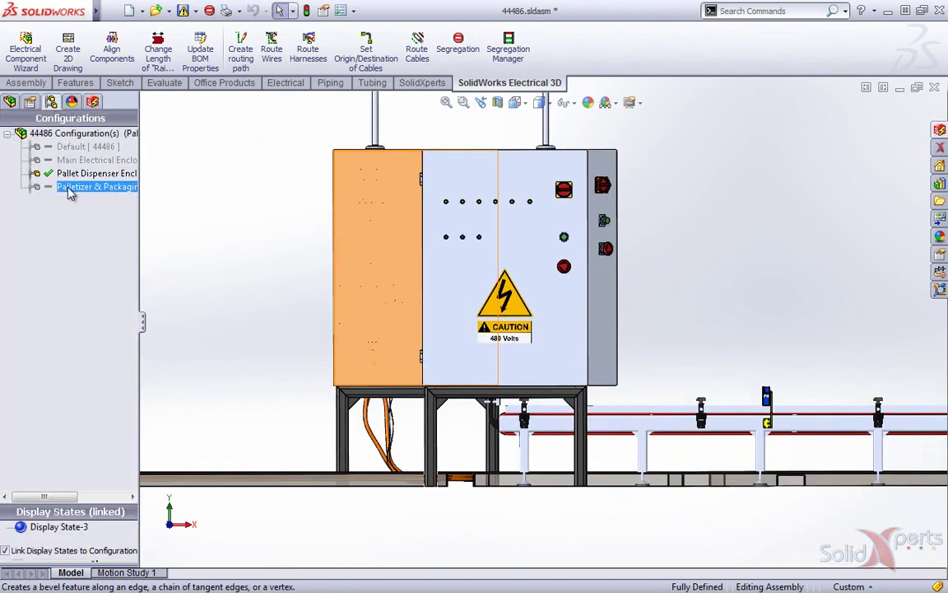
double_click(87, 160)
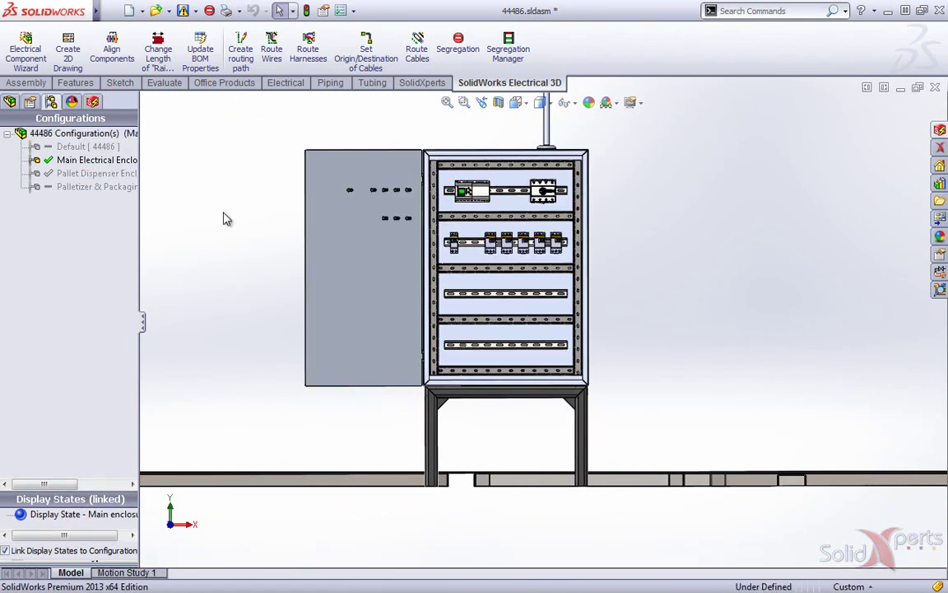
scroll(683, 317, down, 2)
scroll(618, 243, down, 2)
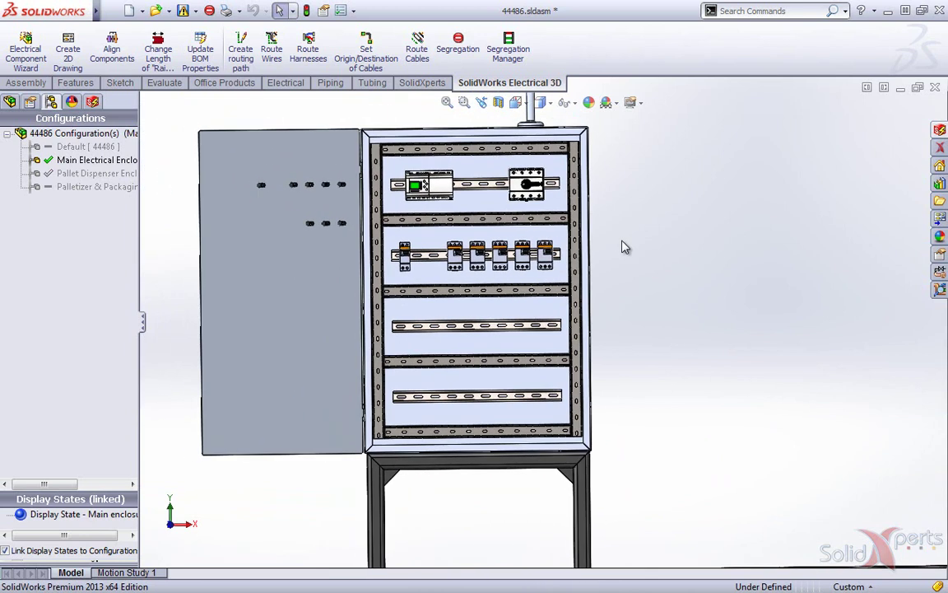
scroll(660, 256, up, 5)
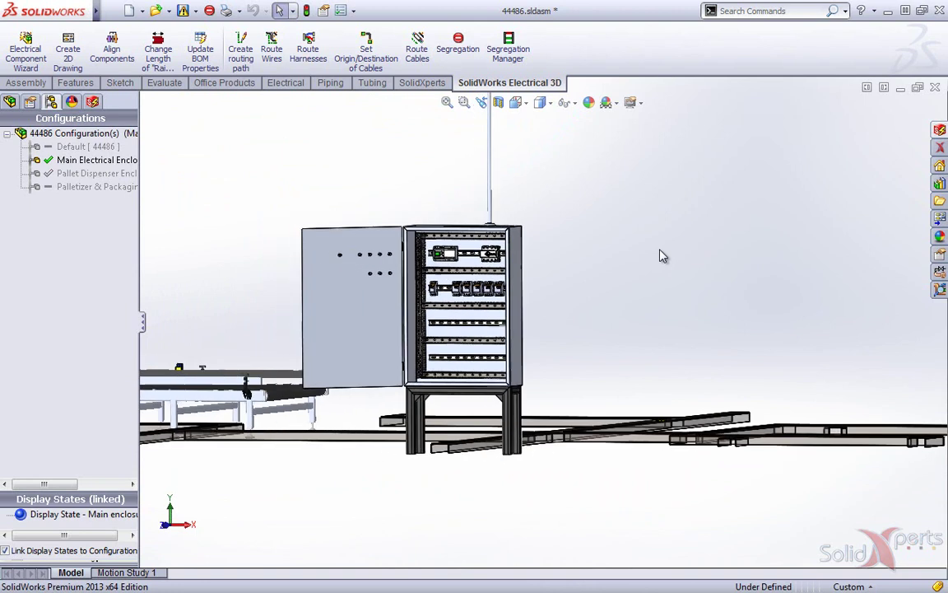
scroll(607, 312, up, 3)
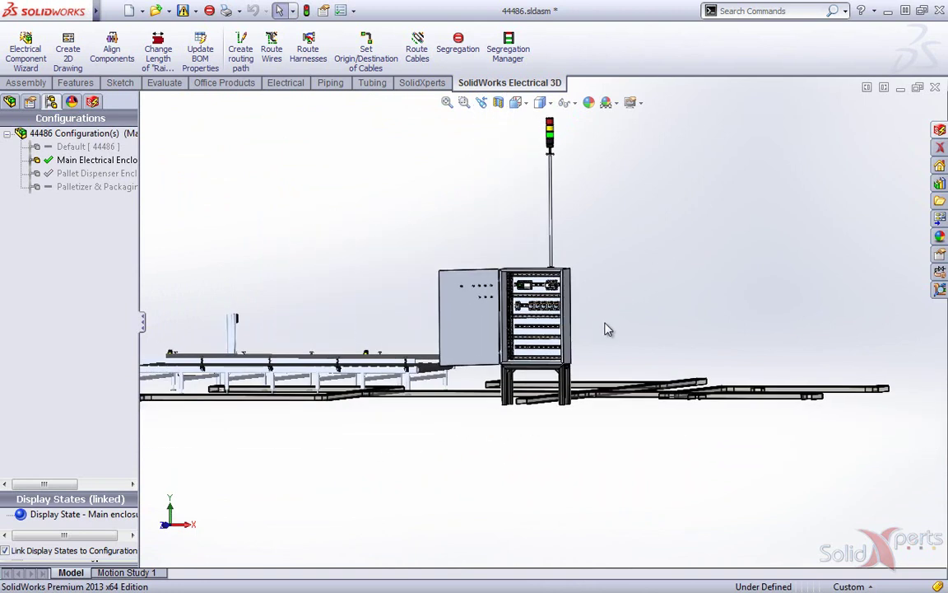
Show the saved Motor M5 view to examine the motor's mounting area on the roller conveyor.
key(space)
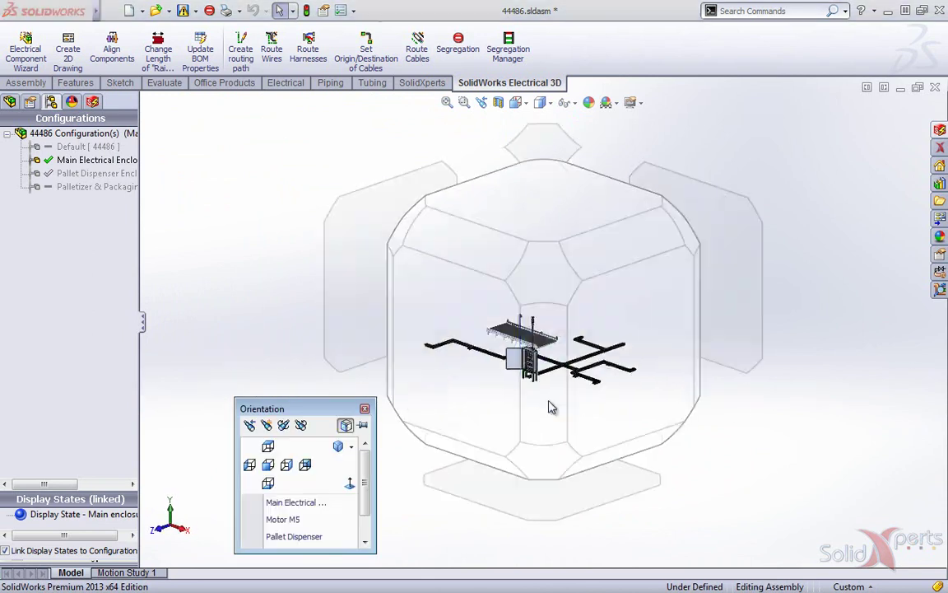
click(298, 518)
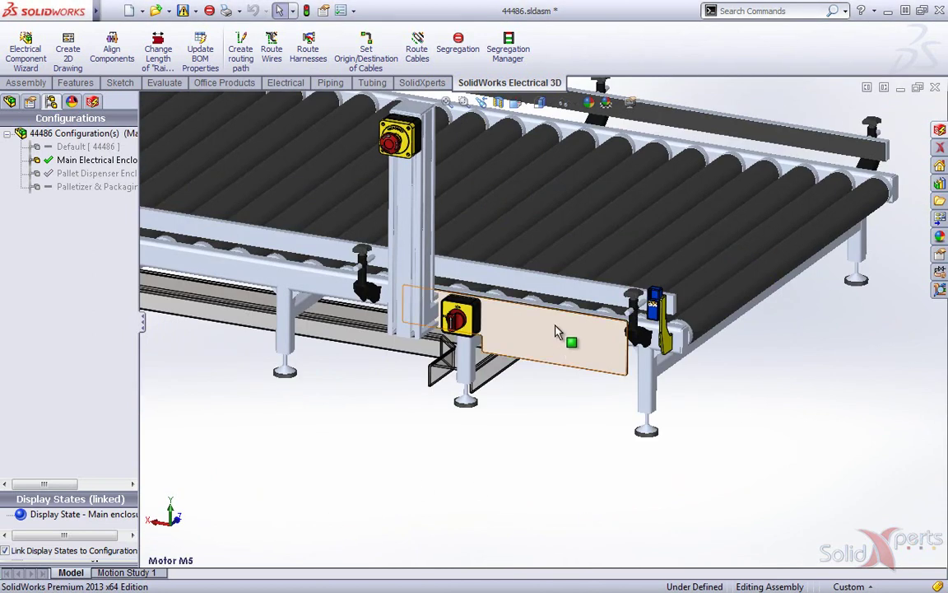
drag(553, 340, 517, 372)
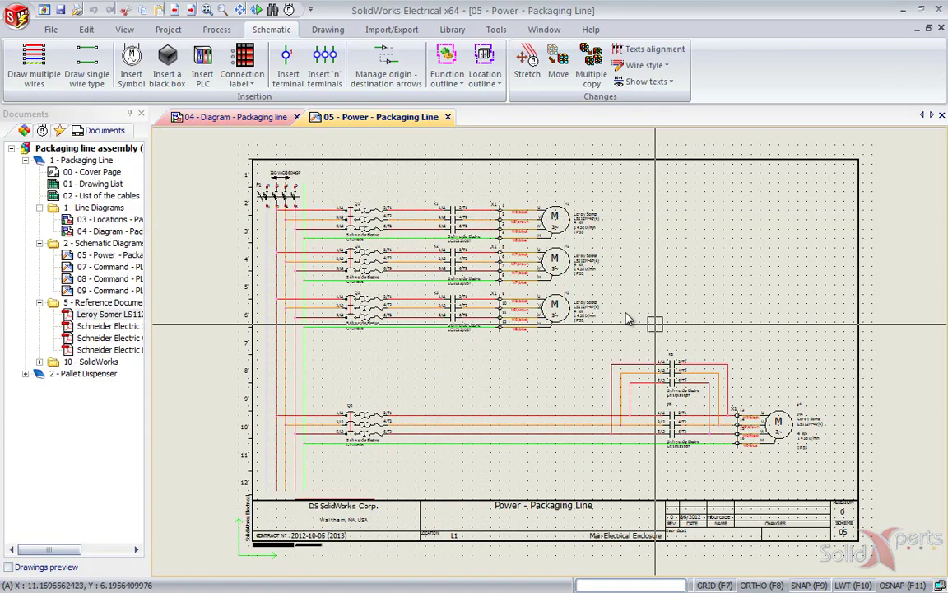
Switch to SolidWorks Electrical and bring up the 04 - Diagram - Packaging line drawing at the "Add a motor" note beside motor M4.
double_click(98, 232)
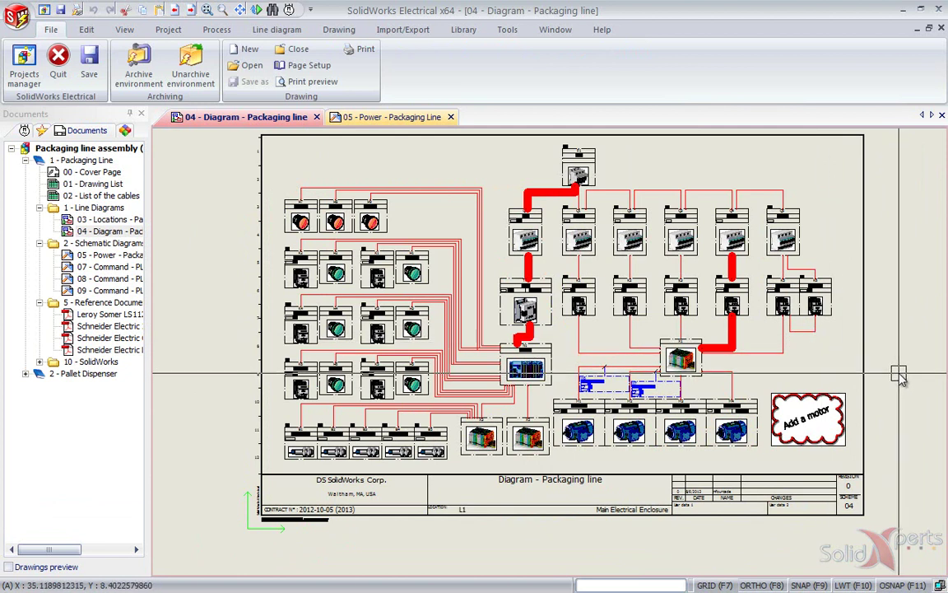
scroll(900, 377, up, 3)
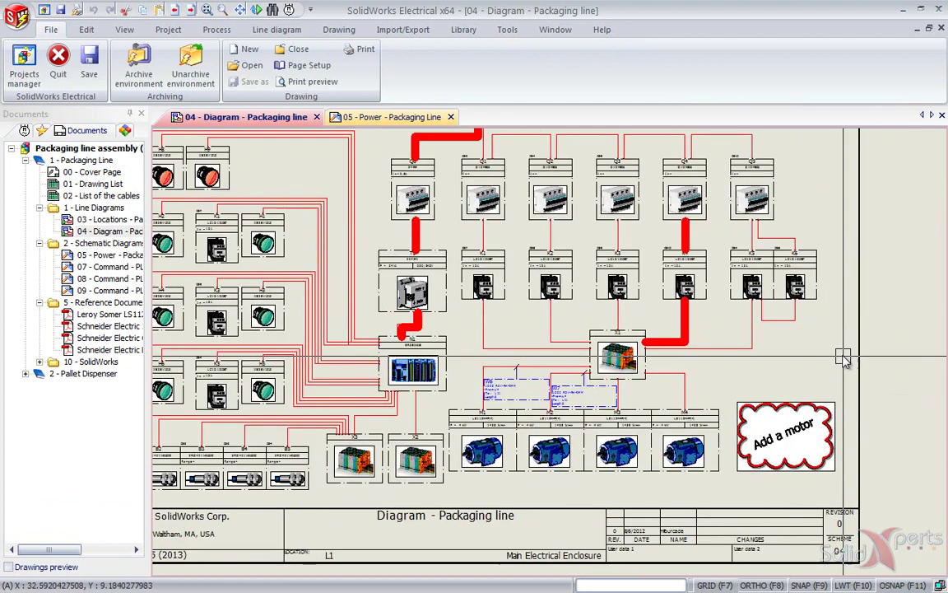
scroll(804, 382, up, 3)
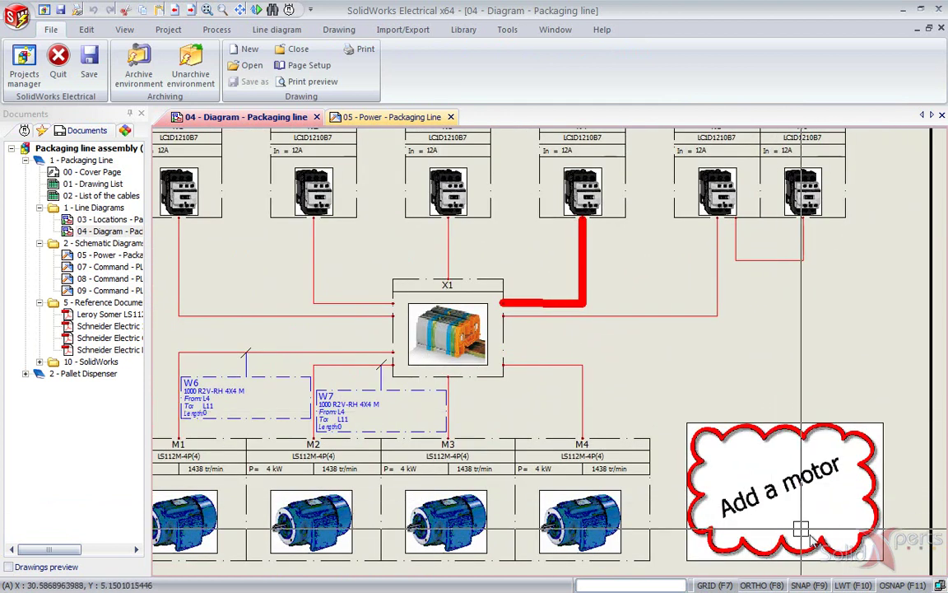
scroll(842, 517, up, 1)
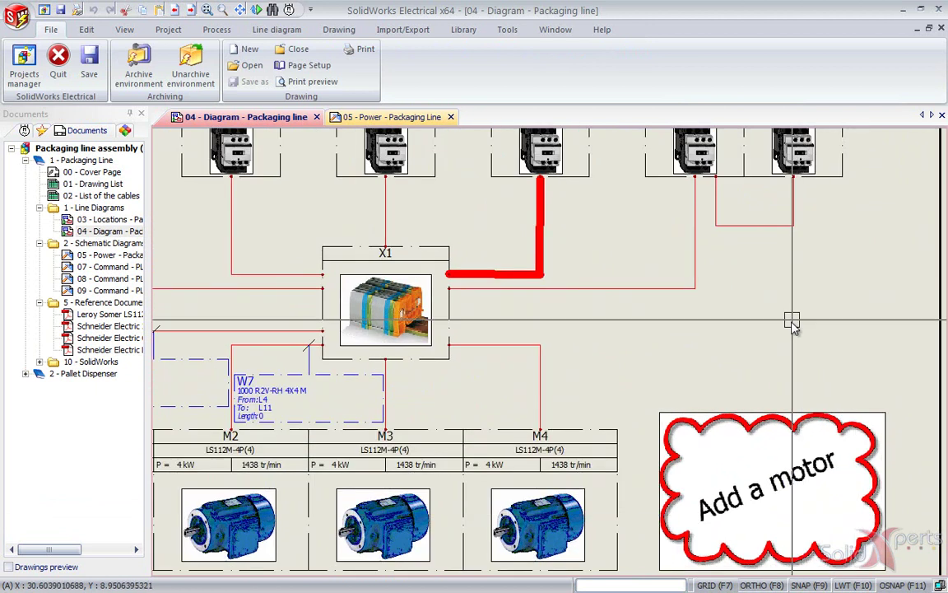
middle_drag(783, 334, 793, 270)
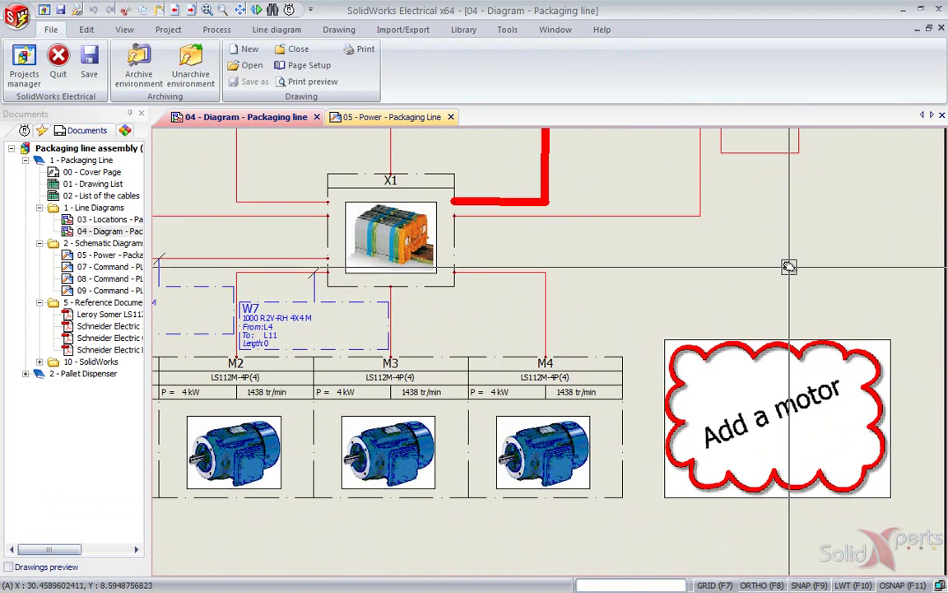
Replace the "Add a motor" note with the Motor symbol from the Motors class, placed directly beside motor M4.
click(766, 344)
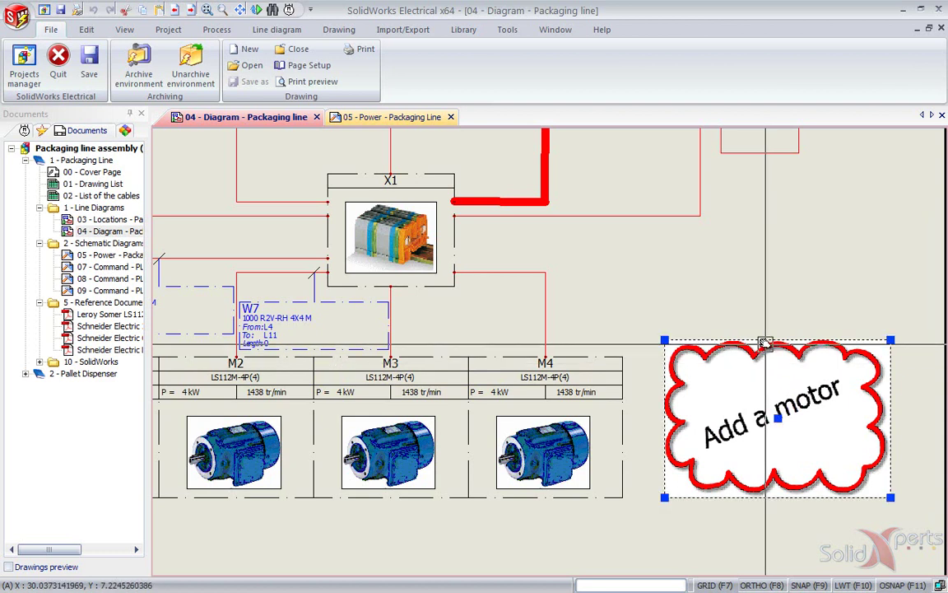
key(Delete)
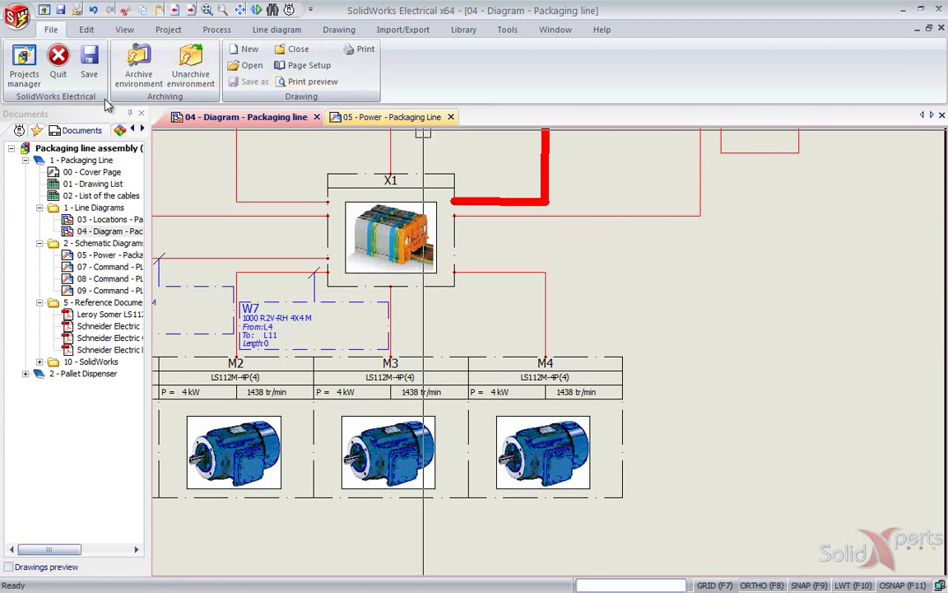
click(262, 30)
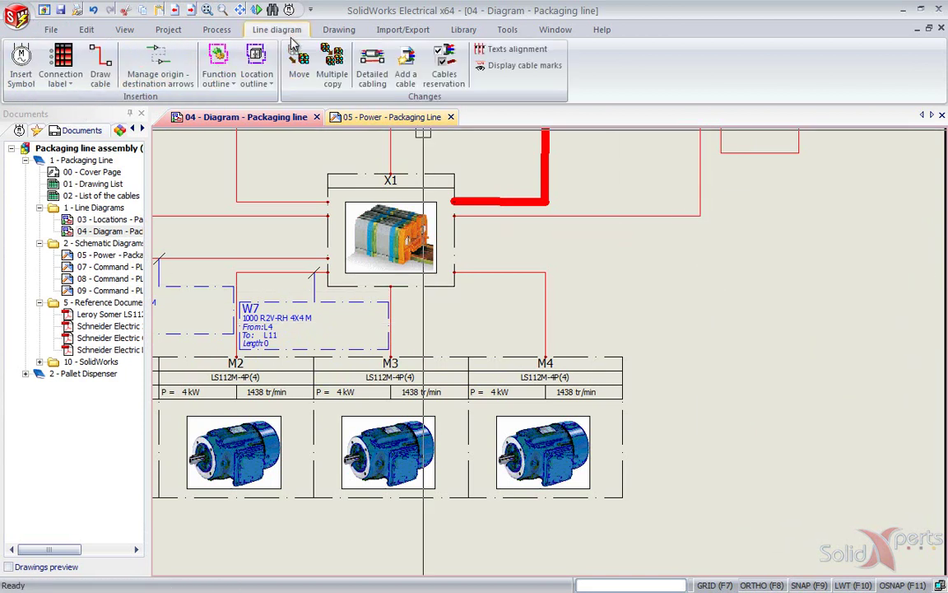
click(20, 78)
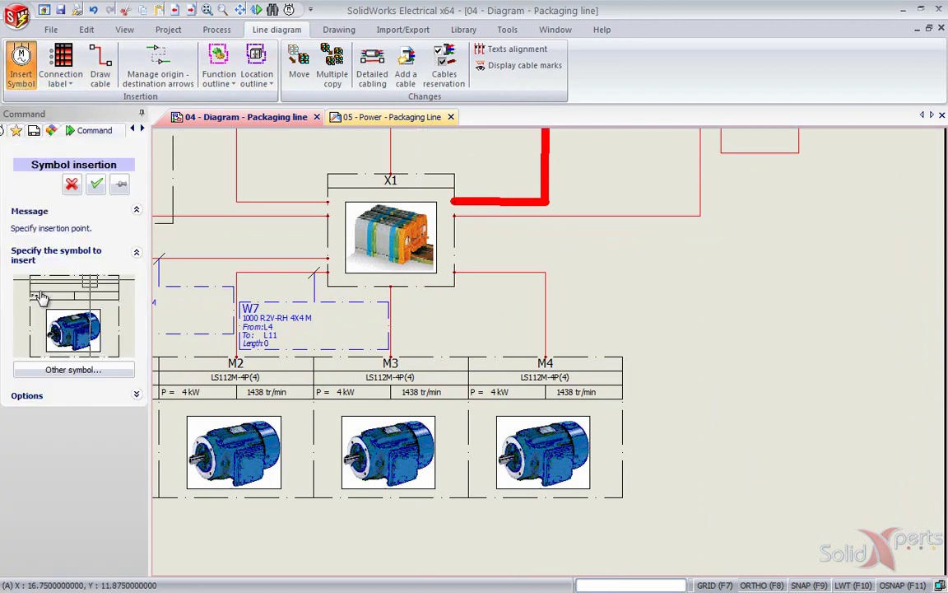
click(83, 371)
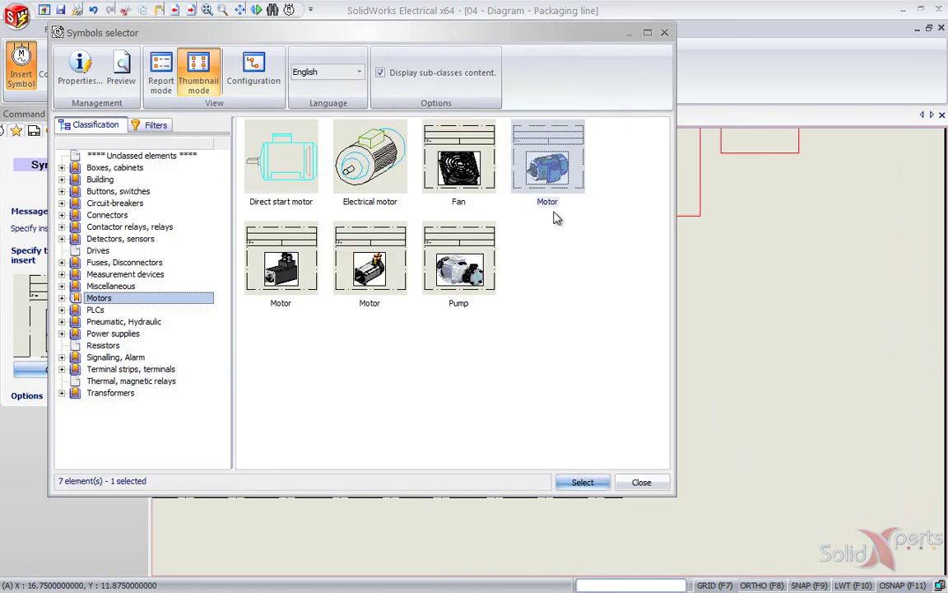
click(582, 484)
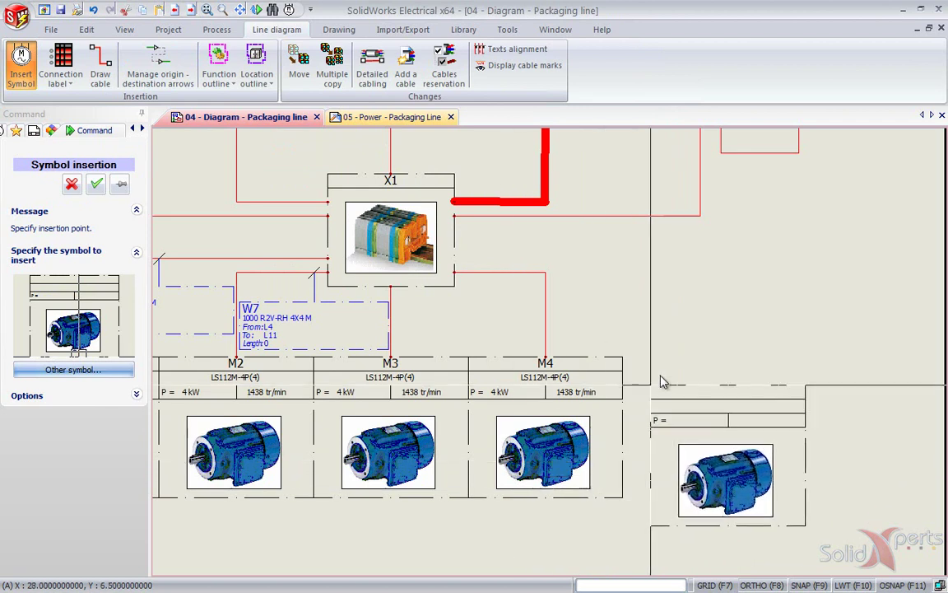
click(625, 364)
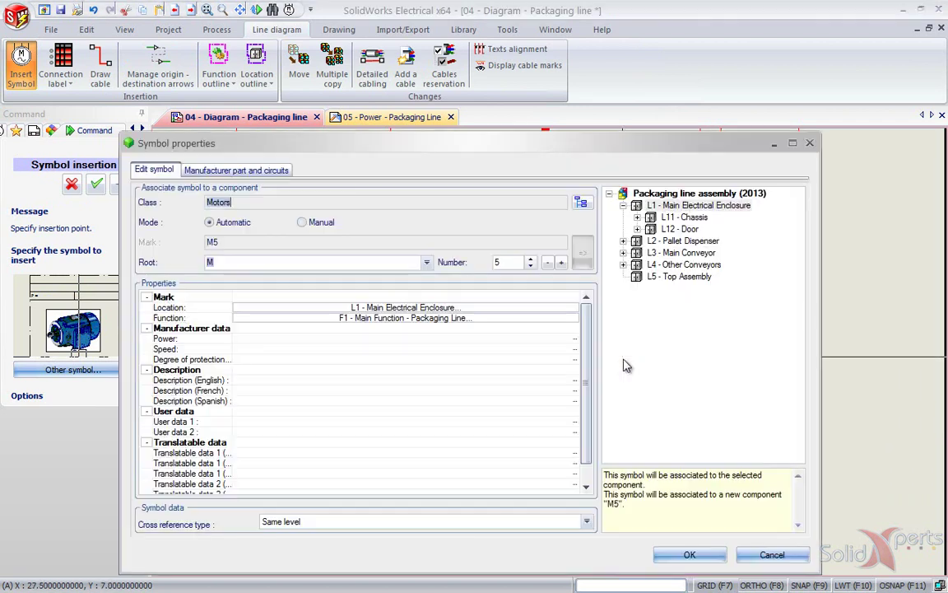
Enter "Motor" as the new symbol's English description, select the L4 - Other Conveyors location in the project tree, and accept the symbol properties.
drag(393, 148, 352, 94)
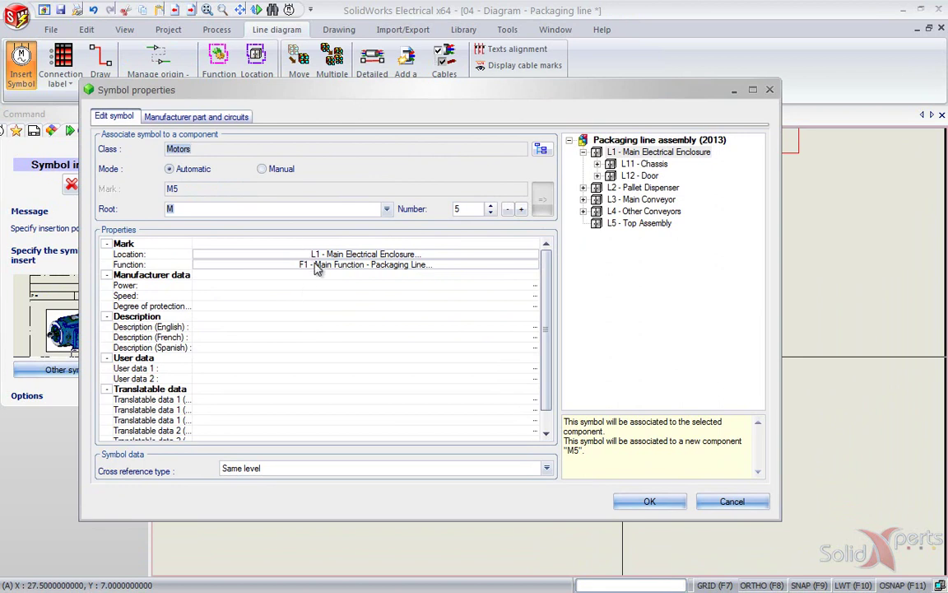
click(273, 286)
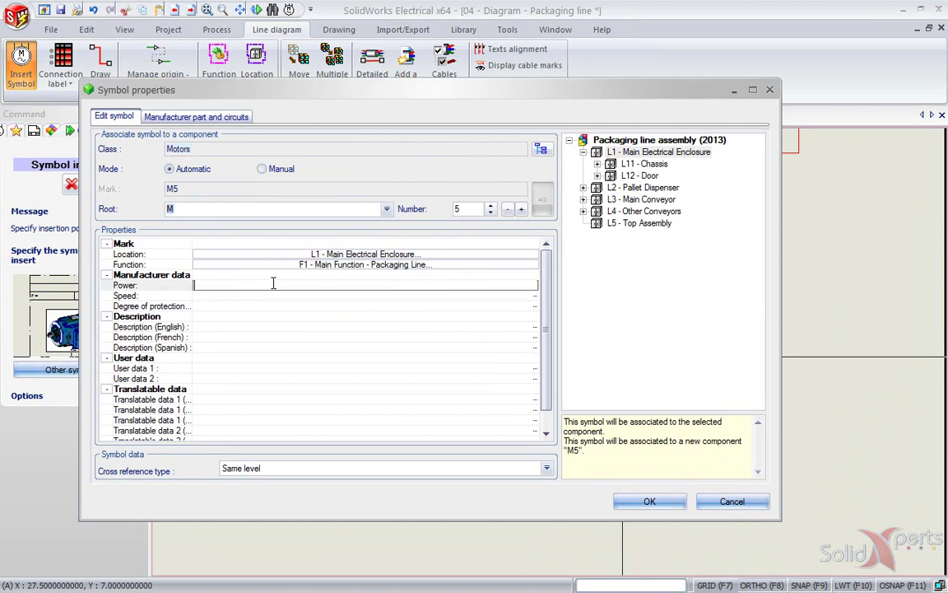
click(305, 318)
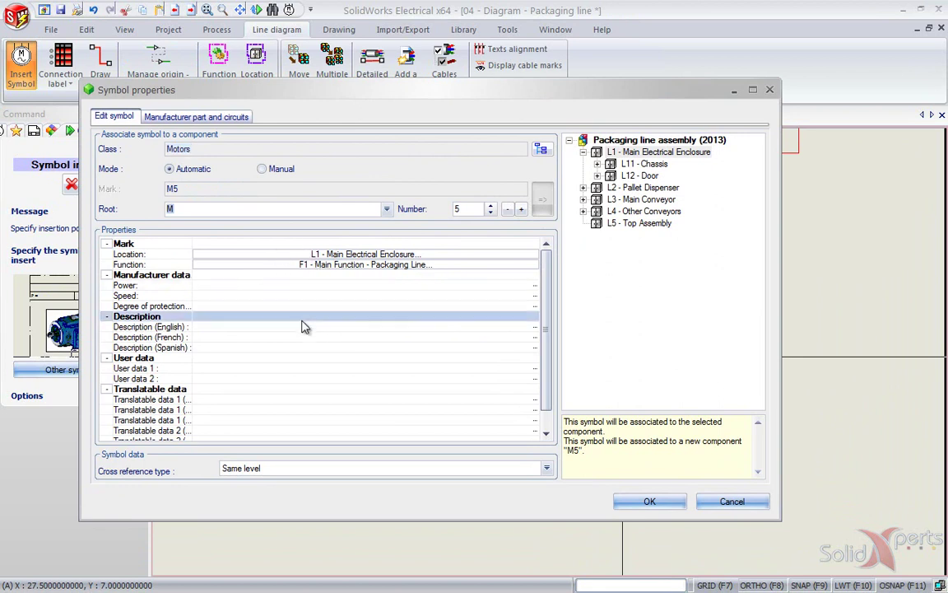
click(291, 326)
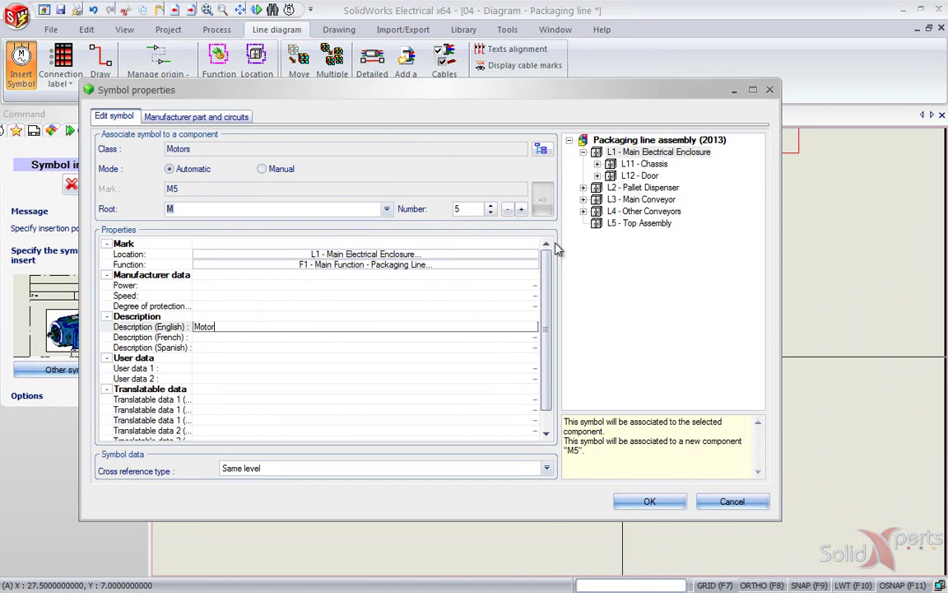
click(583, 211)
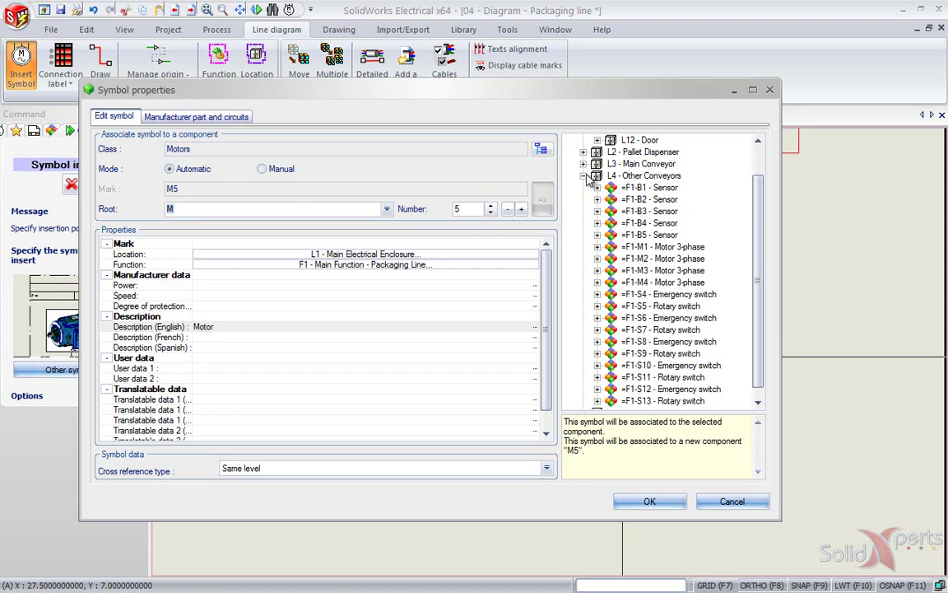
click(584, 176)
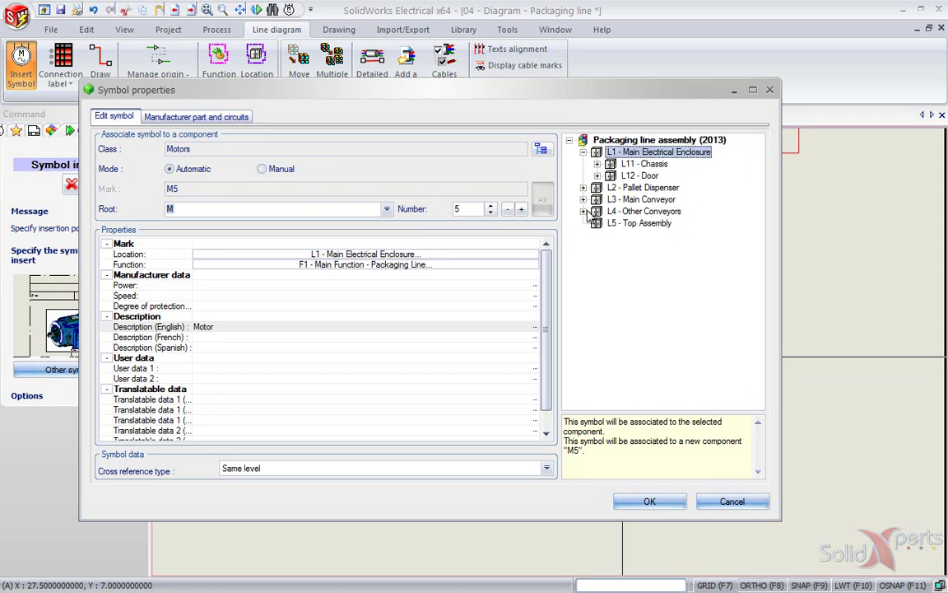
click(585, 211)
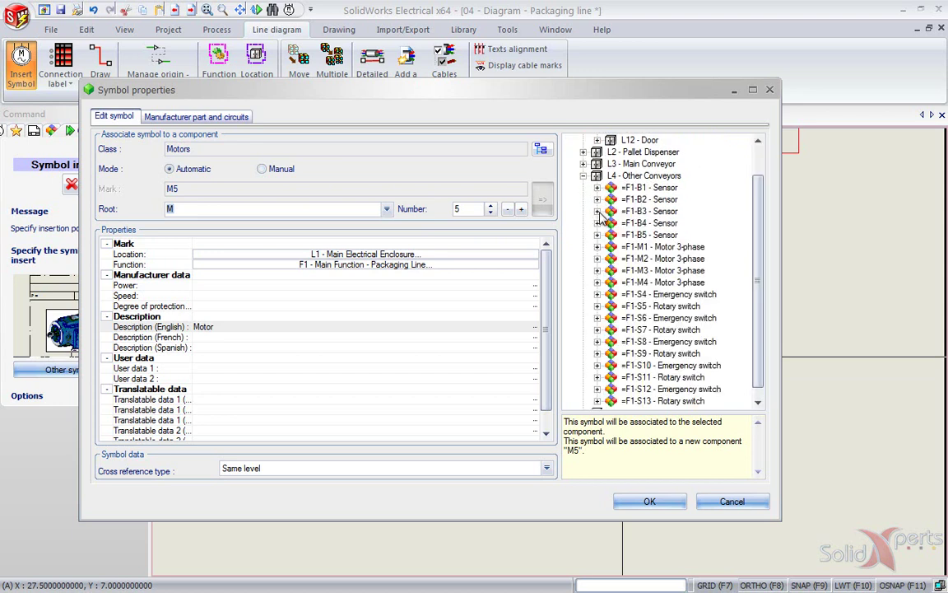
click(634, 176)
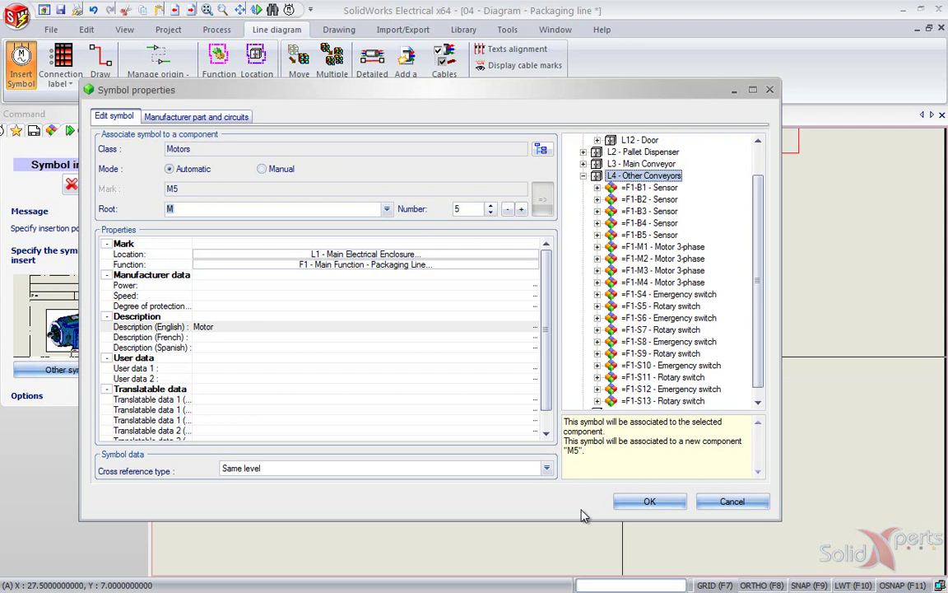
click(648, 502)
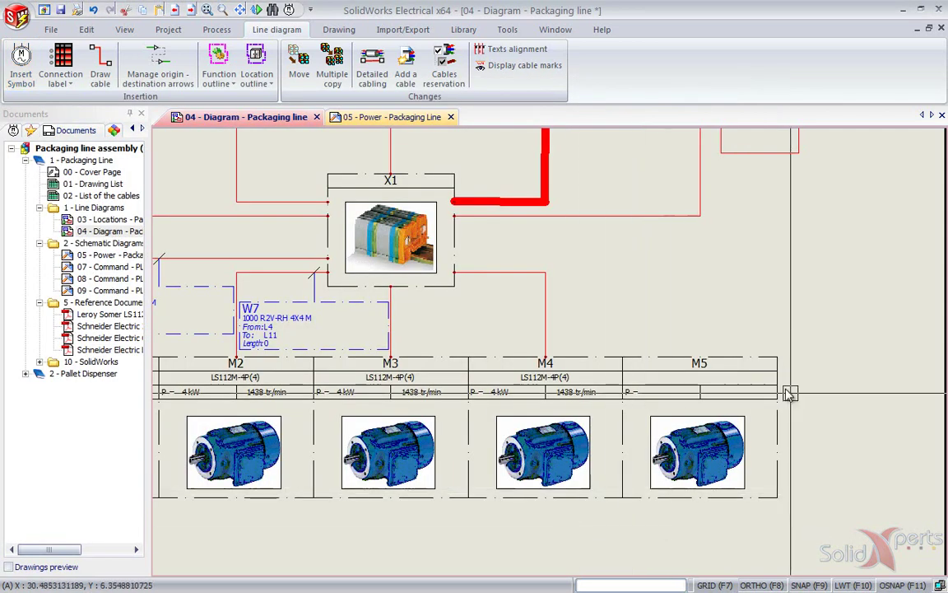
click(697, 442)
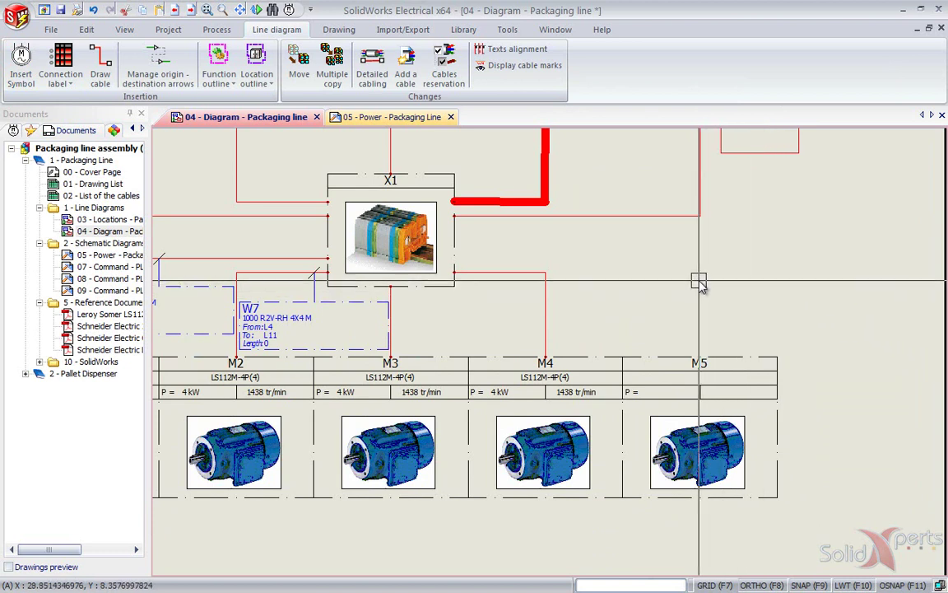
Bring up the 05 - Power - Packaging Line drawing and highlight the complete motor M3 circuit as reference for the free space below it.
click(408, 117)
scroll(298, 296, up, 2)
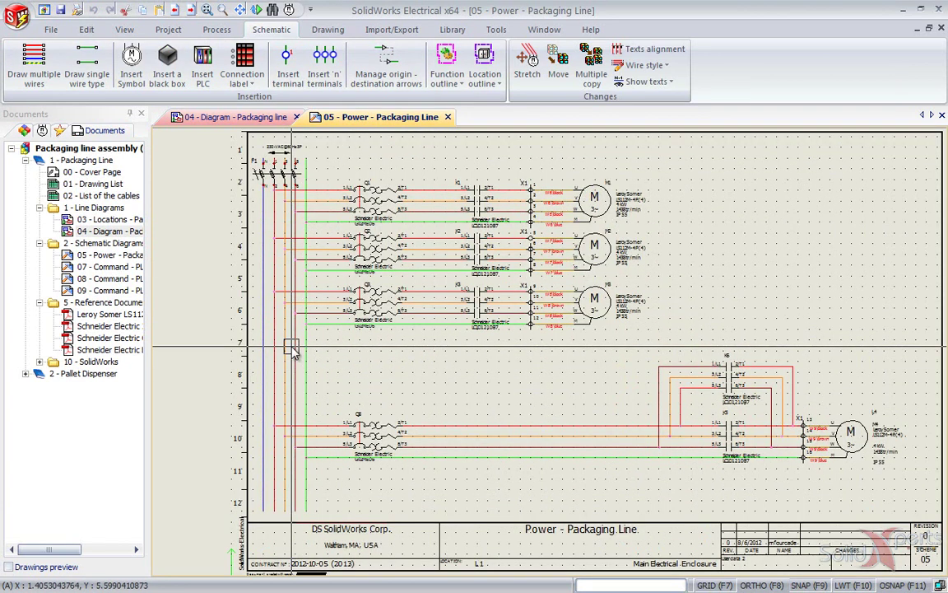
scroll(298, 298, up, 3)
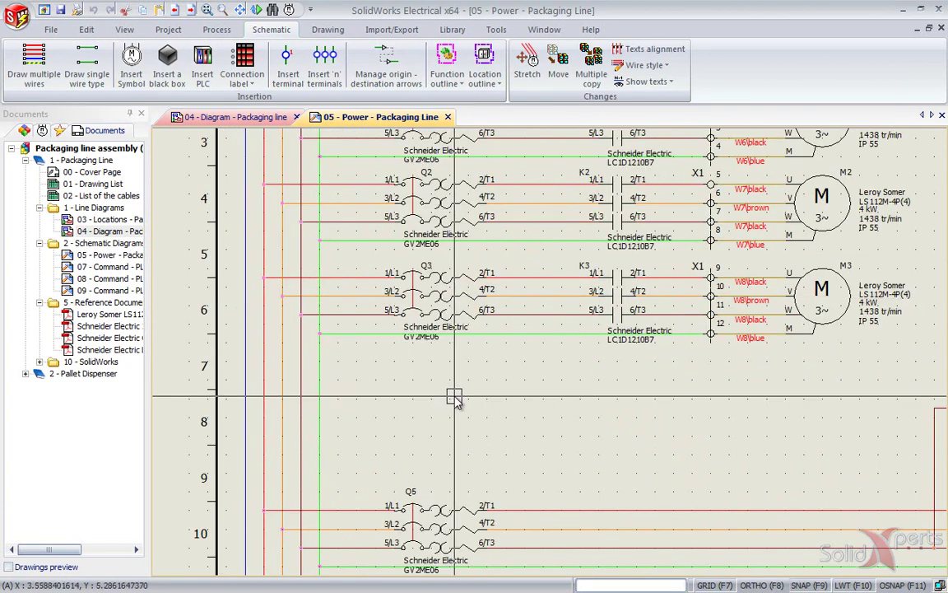
click(861, 378)
click(387, 250)
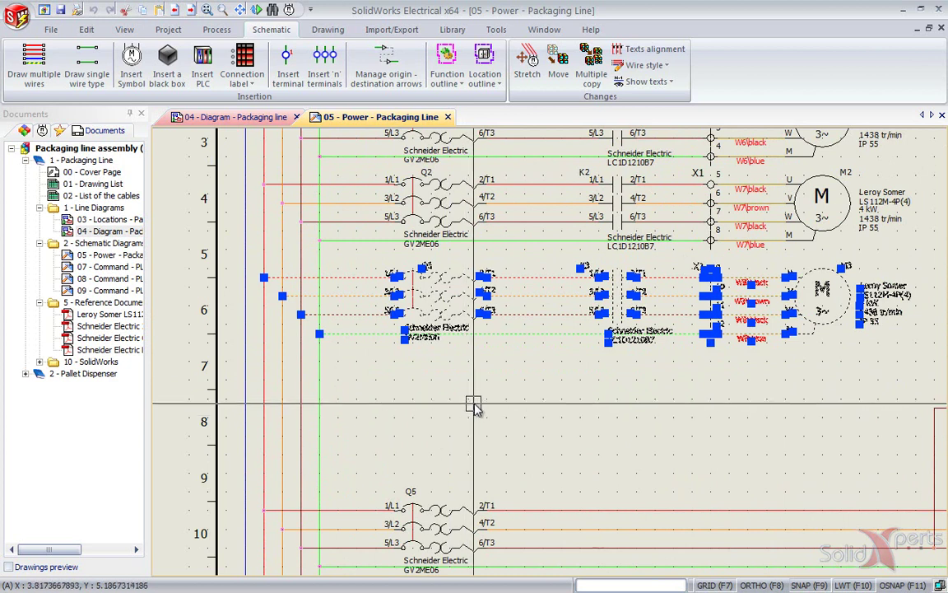
key(Escape)
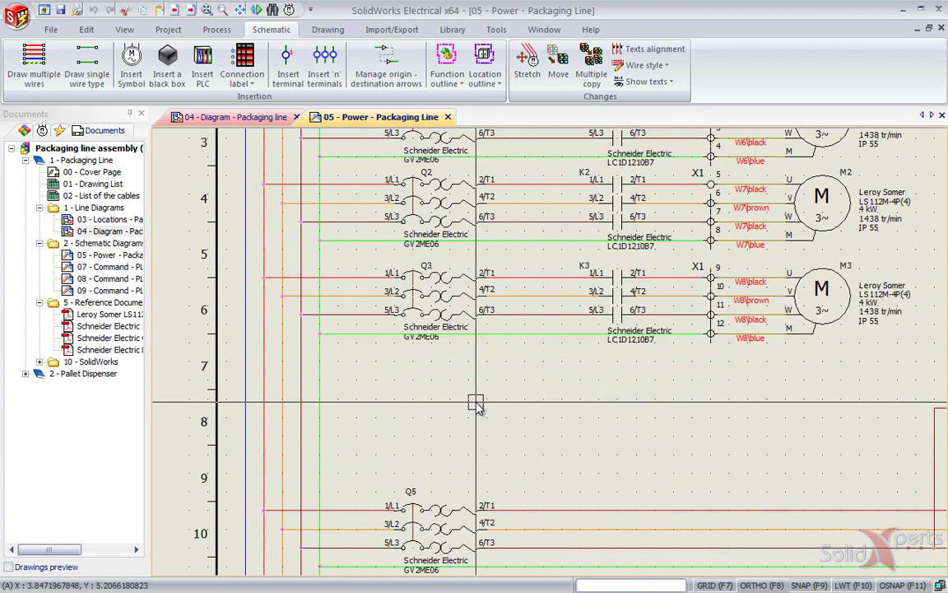
click(39, 302)
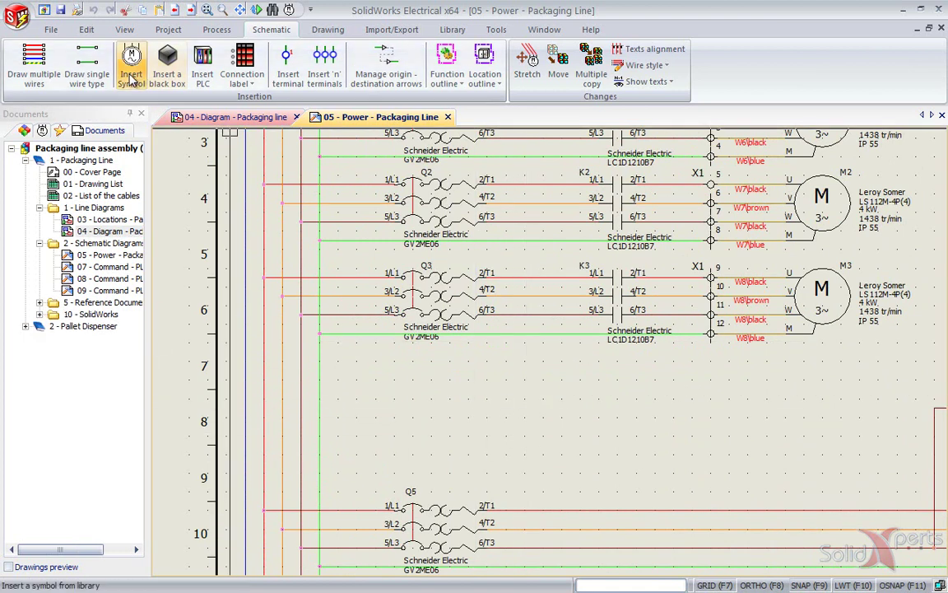
Insert the 3 phase motor symbol from the Motors class directly below motor M3, aligned with the motors above.
click(131, 66)
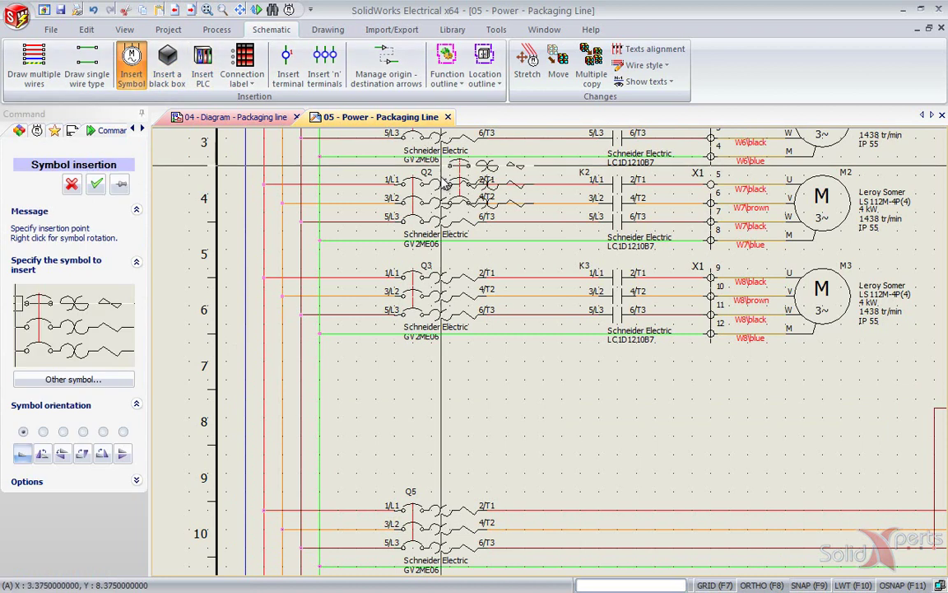
click(80, 380)
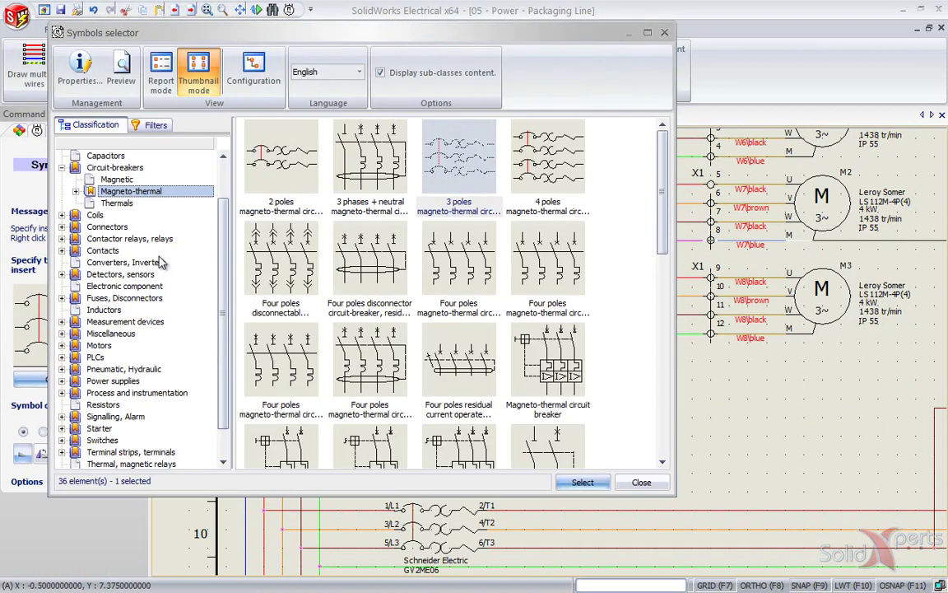
click(100, 345)
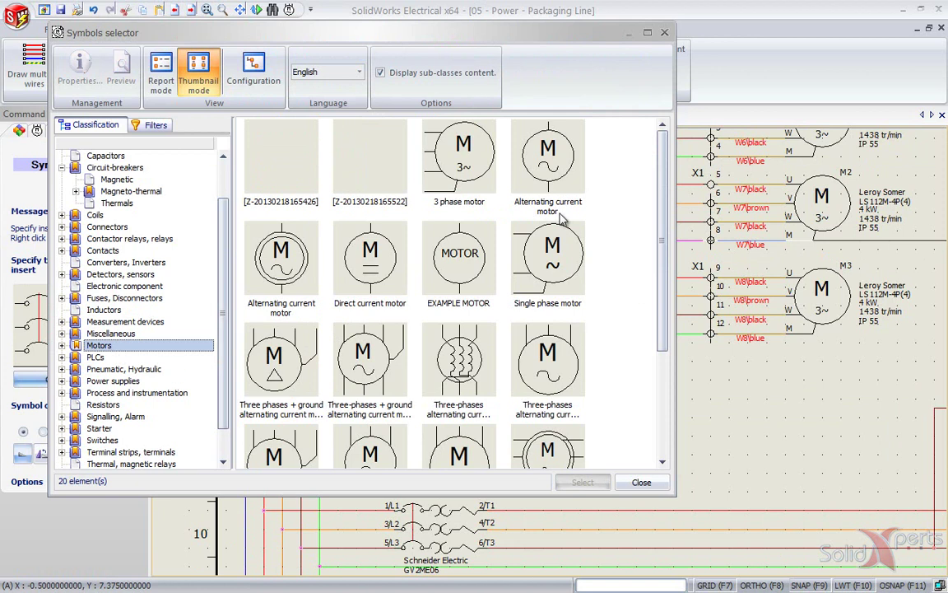
click(581, 483)
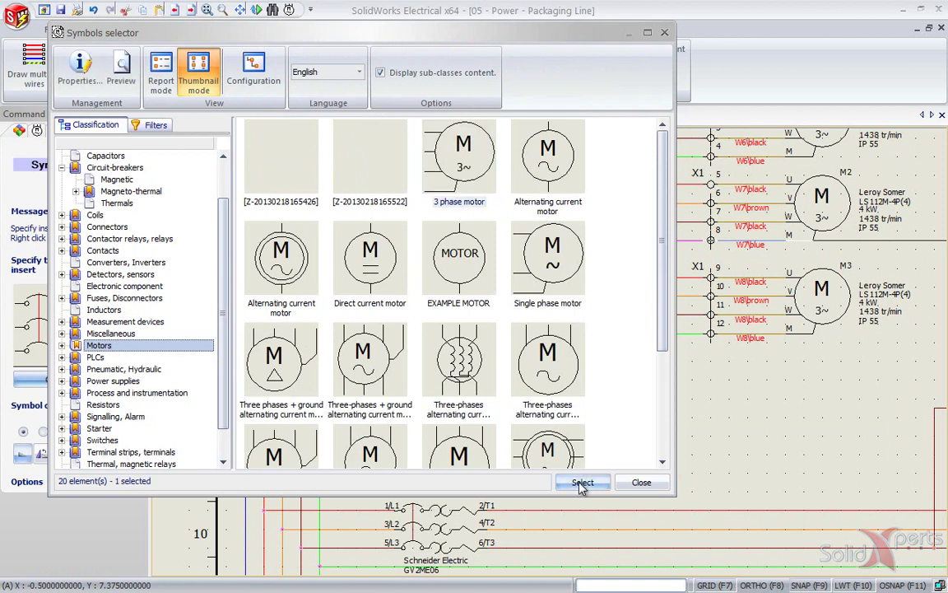
click(788, 372)
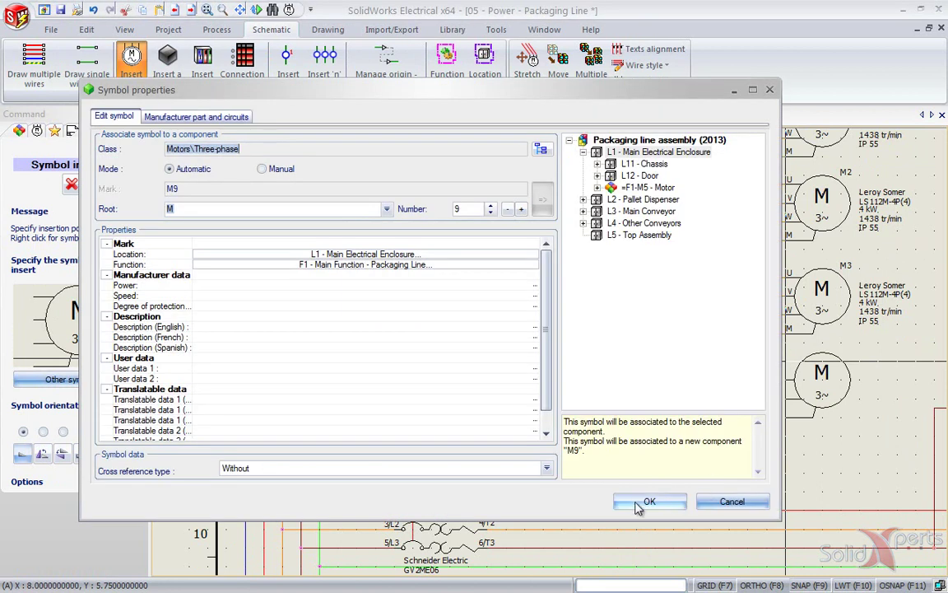
Set the new motor symbol's number to 5 and associate it with the existing M5 motor component.
click(479, 209)
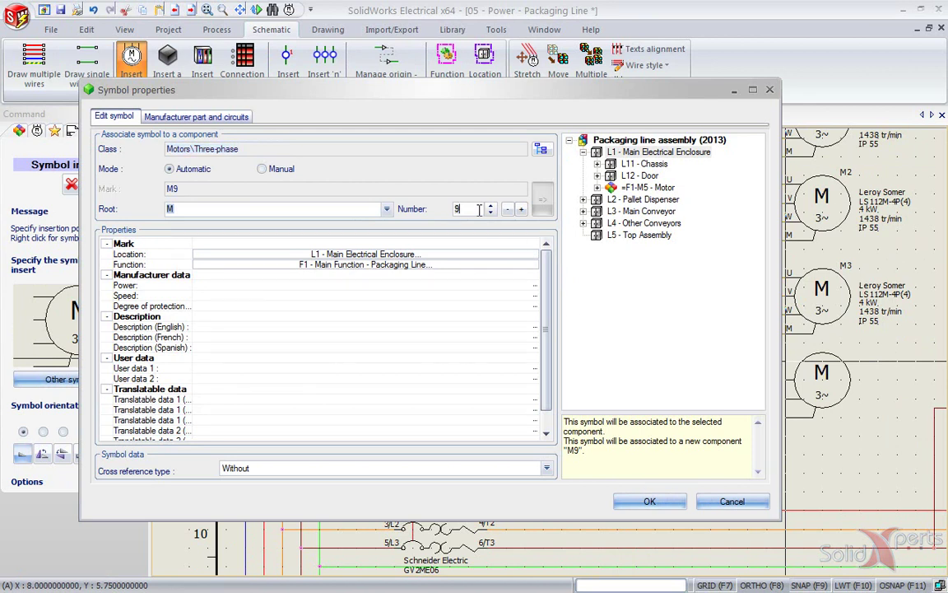
key(BackSpace)
text(5)
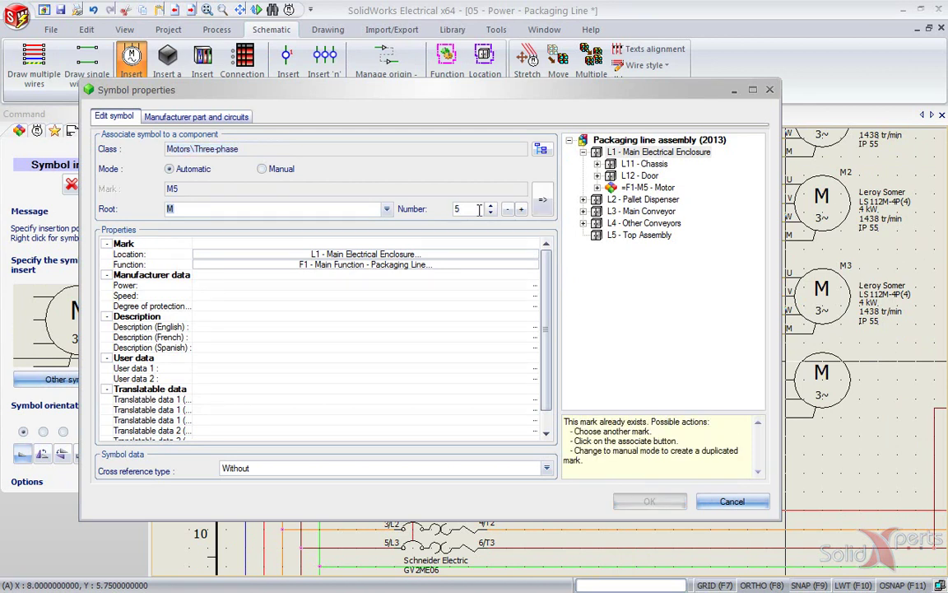
click(540, 205)
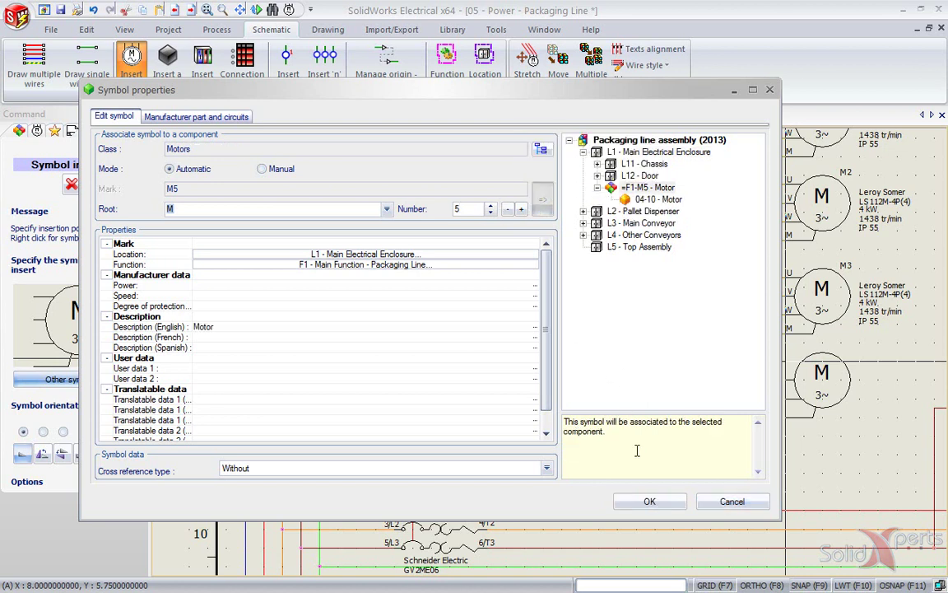
click(649, 502)
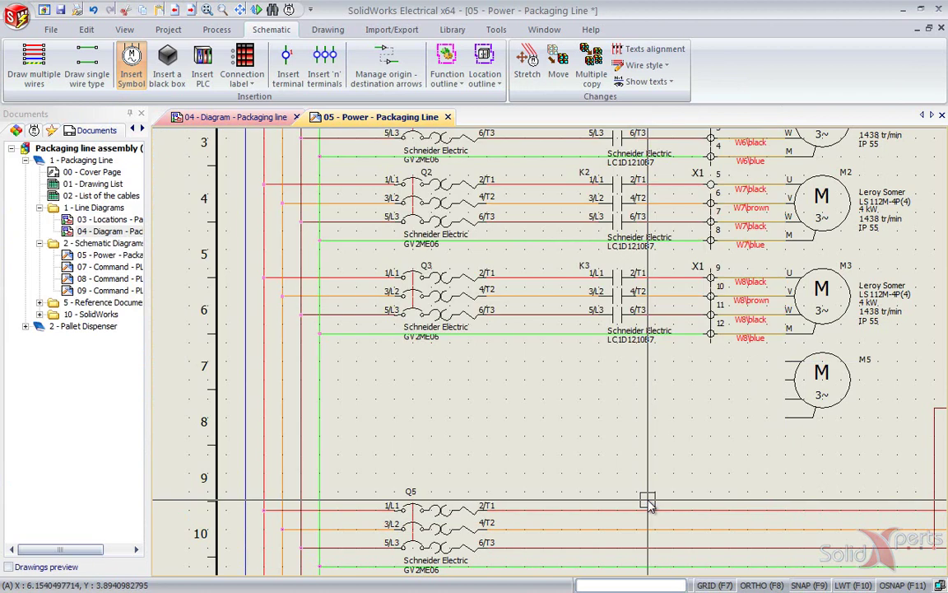
click(825, 402)
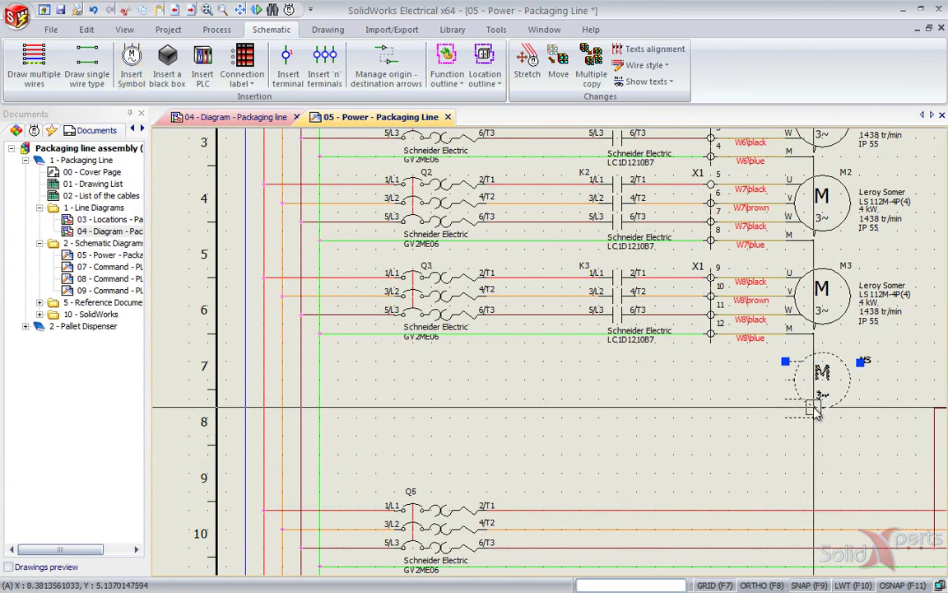
key(Escape)
click(45, 76)
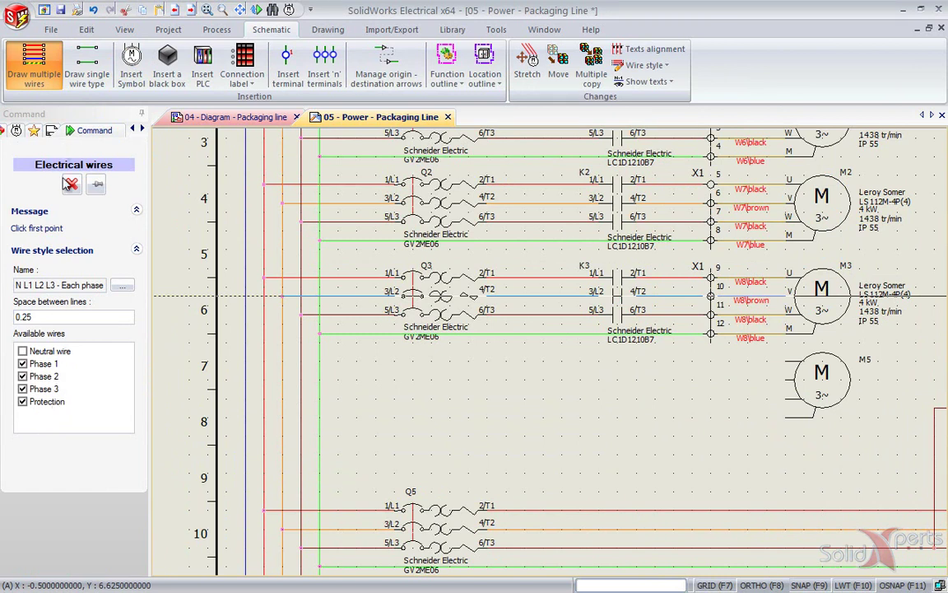
click(122, 285)
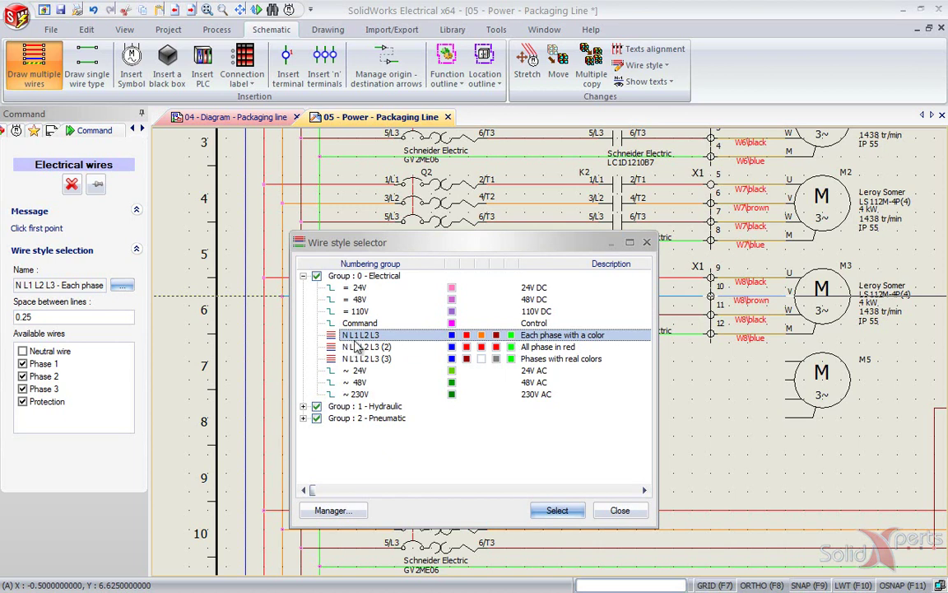
click(555, 512)
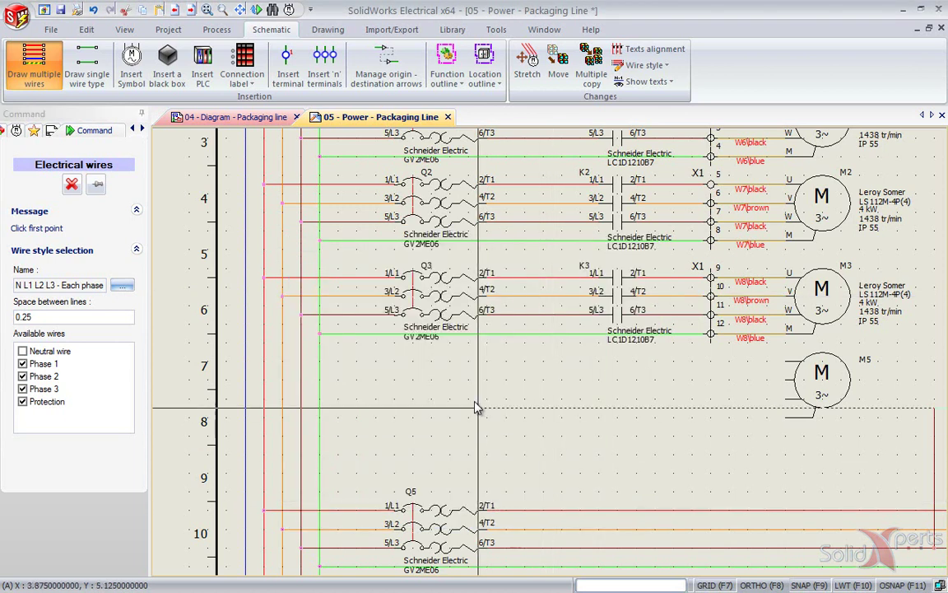
click(259, 362)
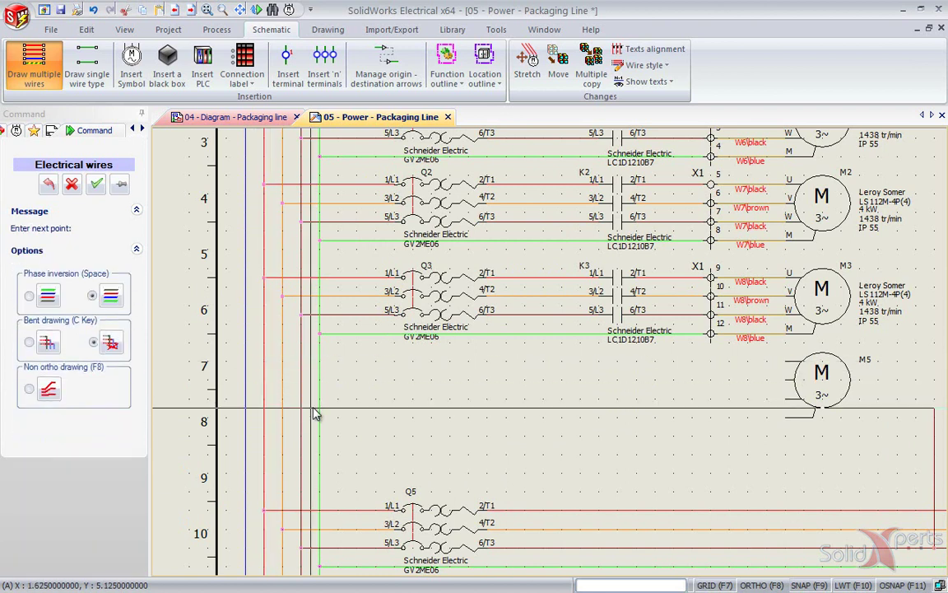
key(Escape)
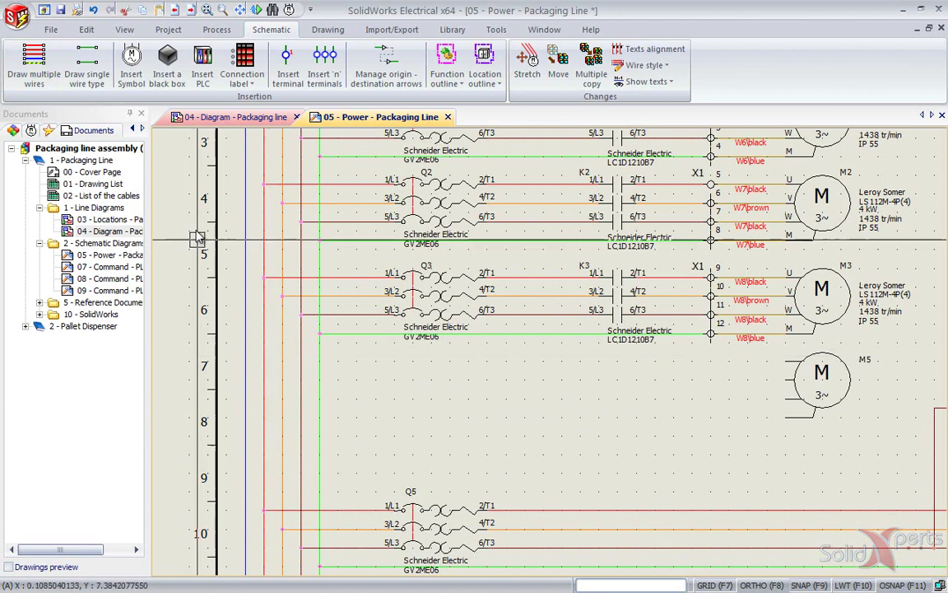
Draw the three phase wires and the protection wire together from the vertical supply lines to motor M5's terminals.
click(34, 66)
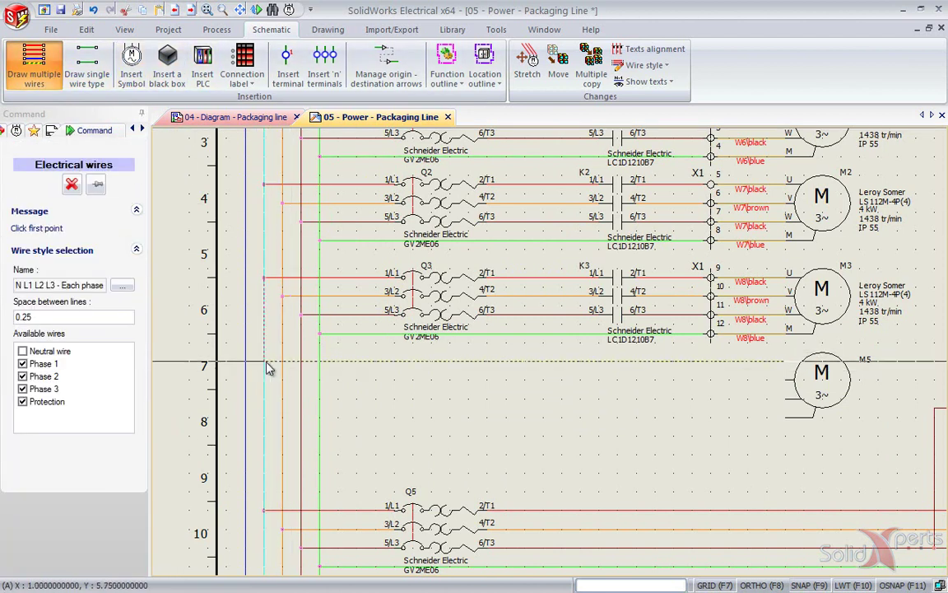
click(279, 372)
click(300, 393)
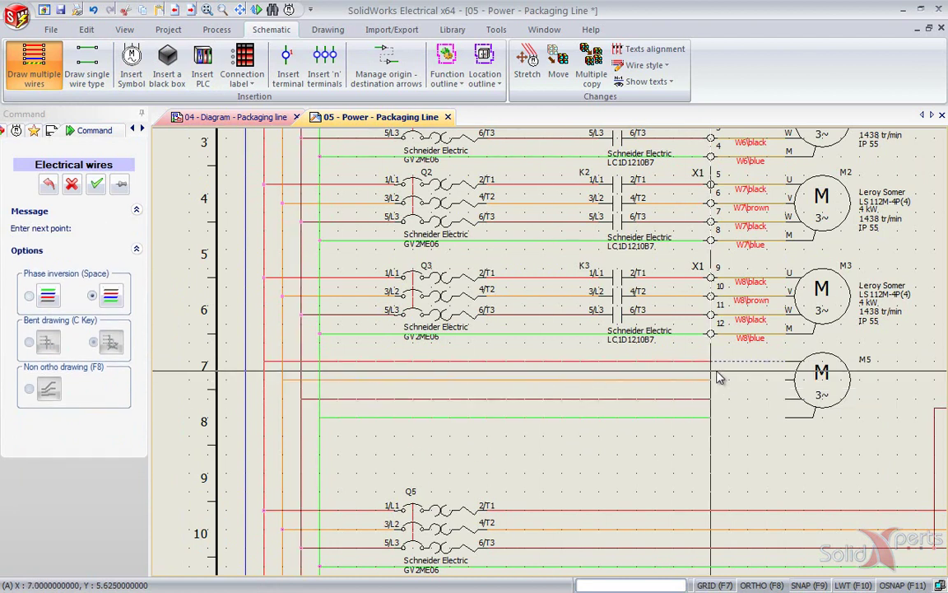
click(805, 373)
key(Escape)
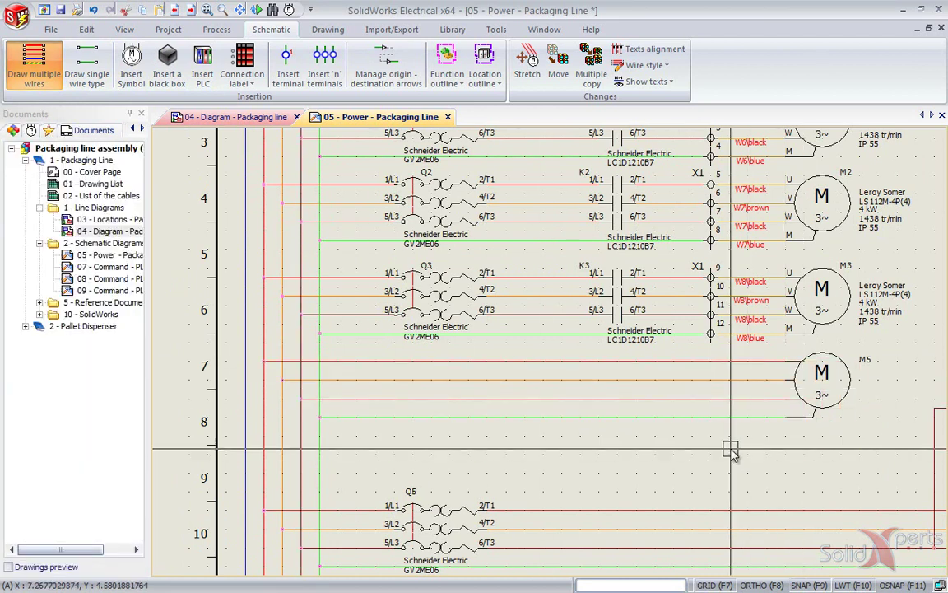
click(713, 362)
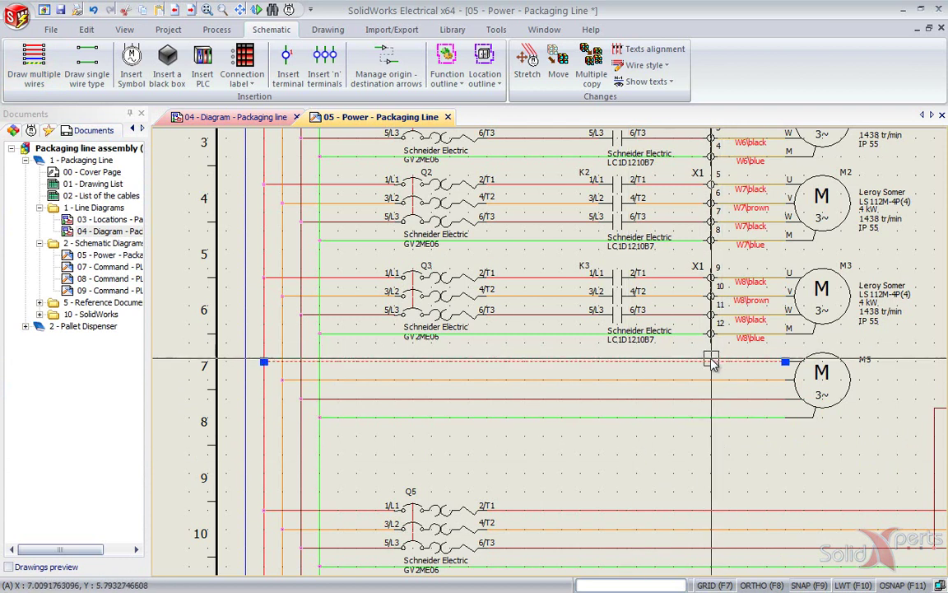
key(Escape)
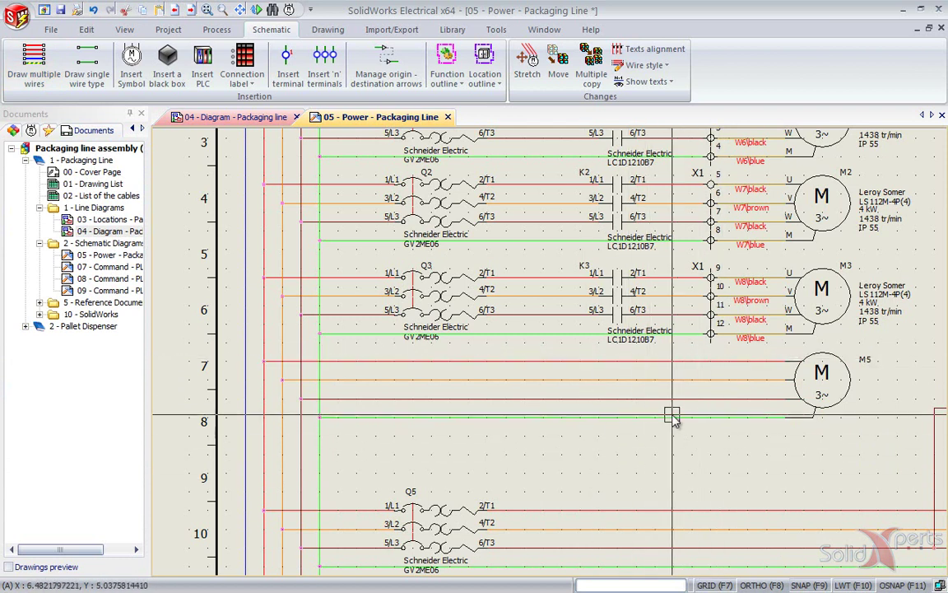
In motor M5's symbol properties, start a manufacturer part search filtered to Leroy Somer.
click(836, 403)
right_click(836, 403)
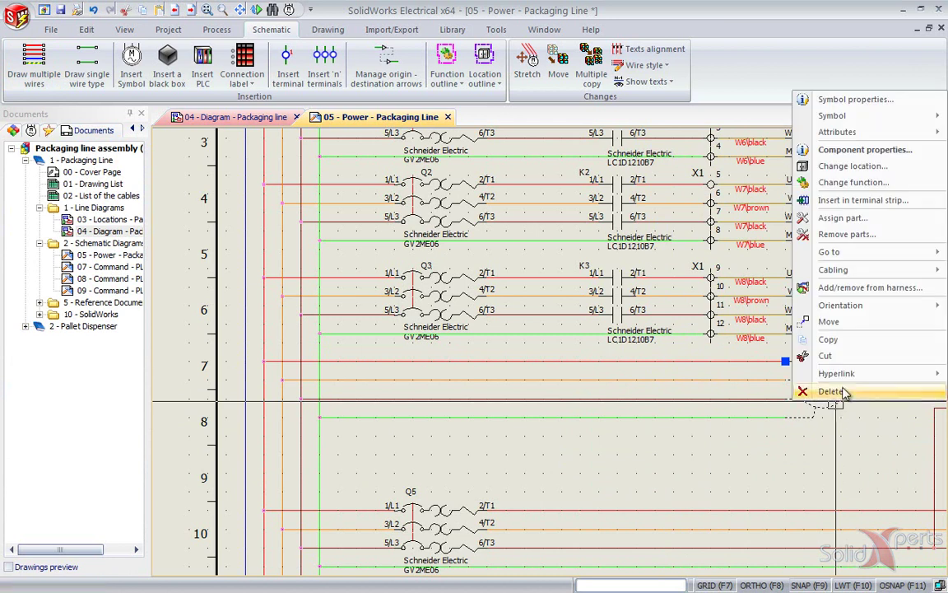
click(836, 98)
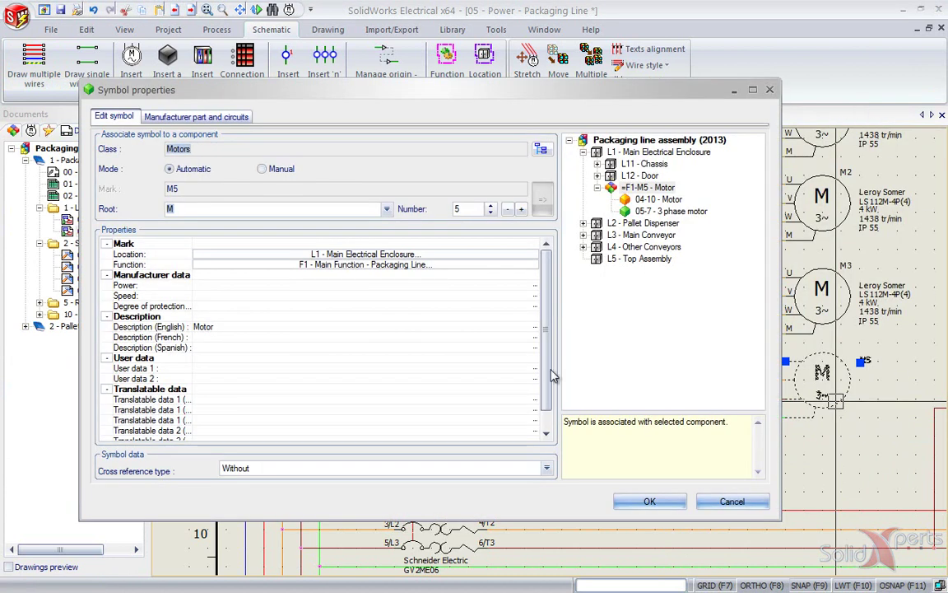
click(236, 110)
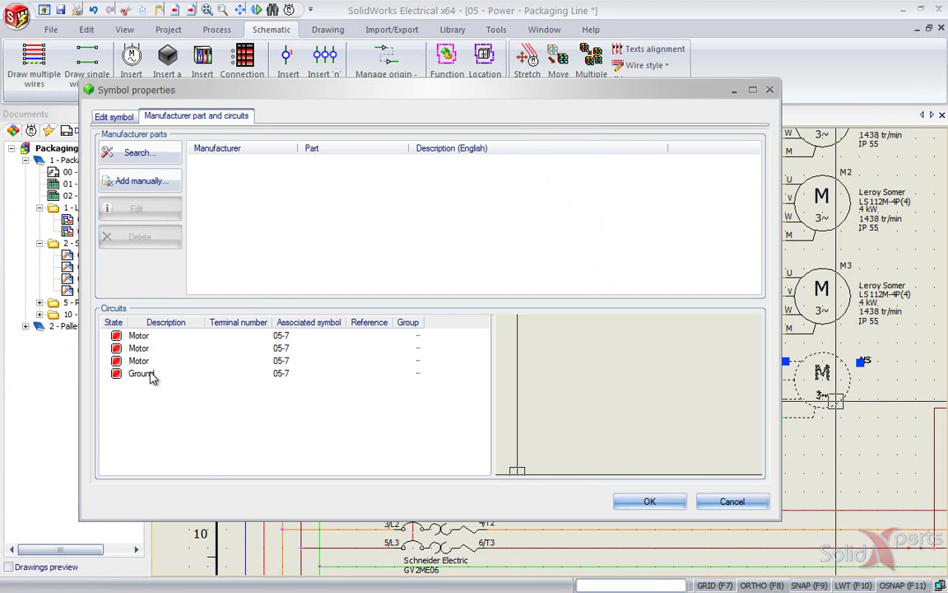
click(133, 153)
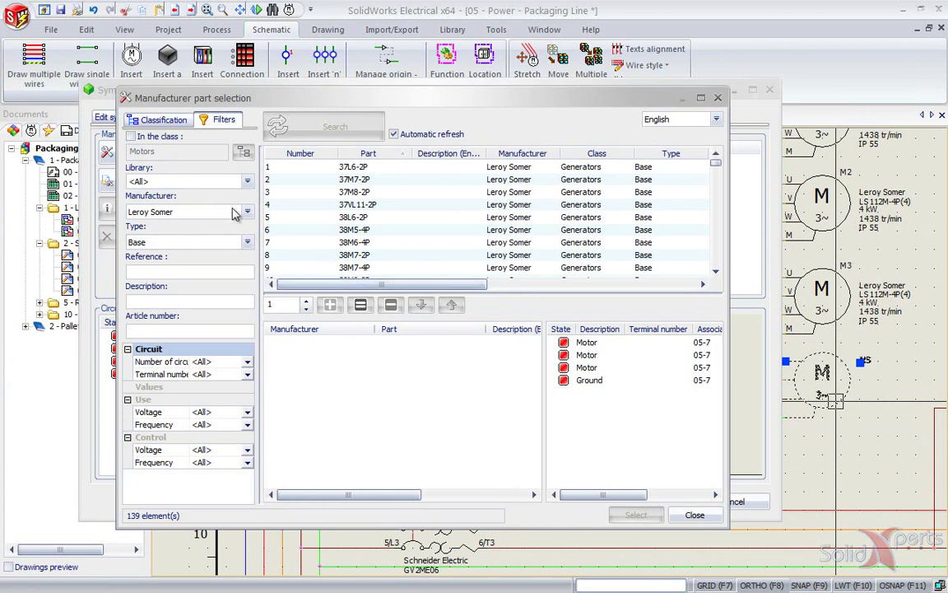
click(247, 211)
drag(251, 362, 245, 337)
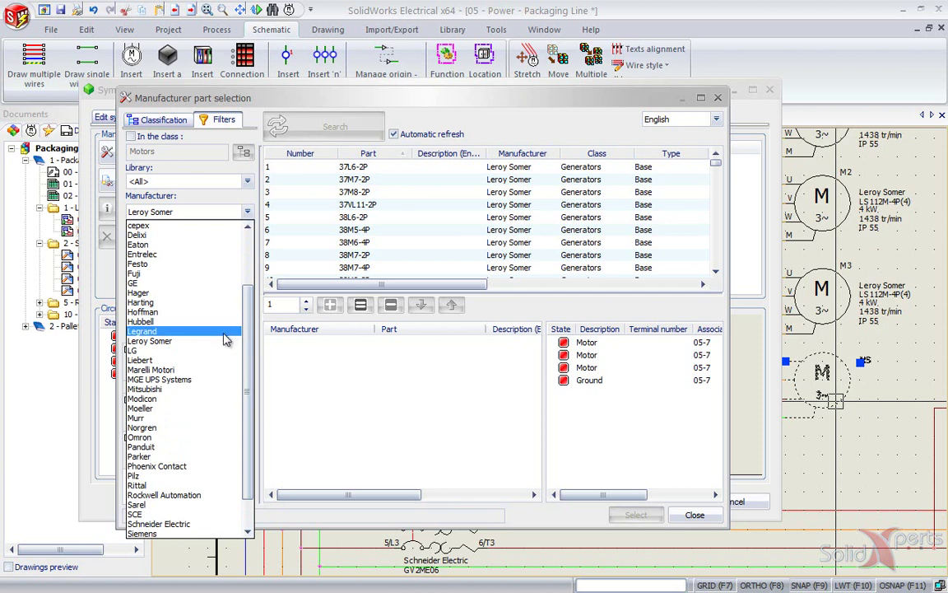
click(219, 340)
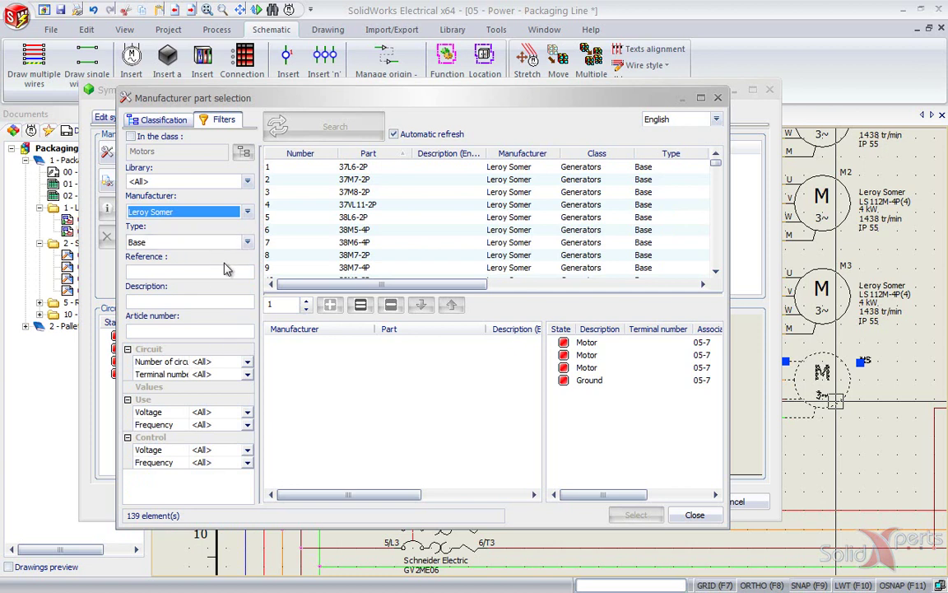
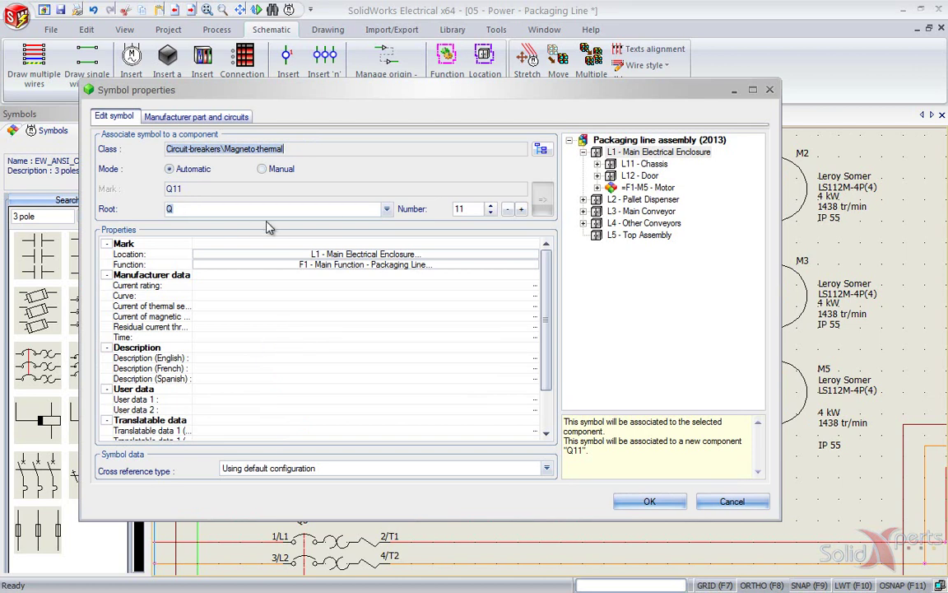
Set the new circuit breaker symbol's number to 4 and associate it with the existing Q4 component.
double_click(471, 210)
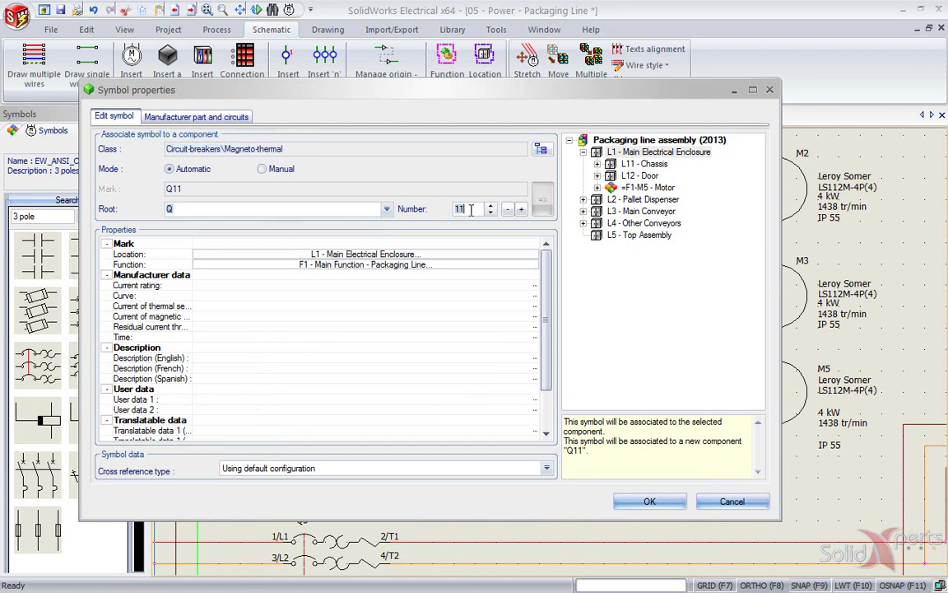
text(4)
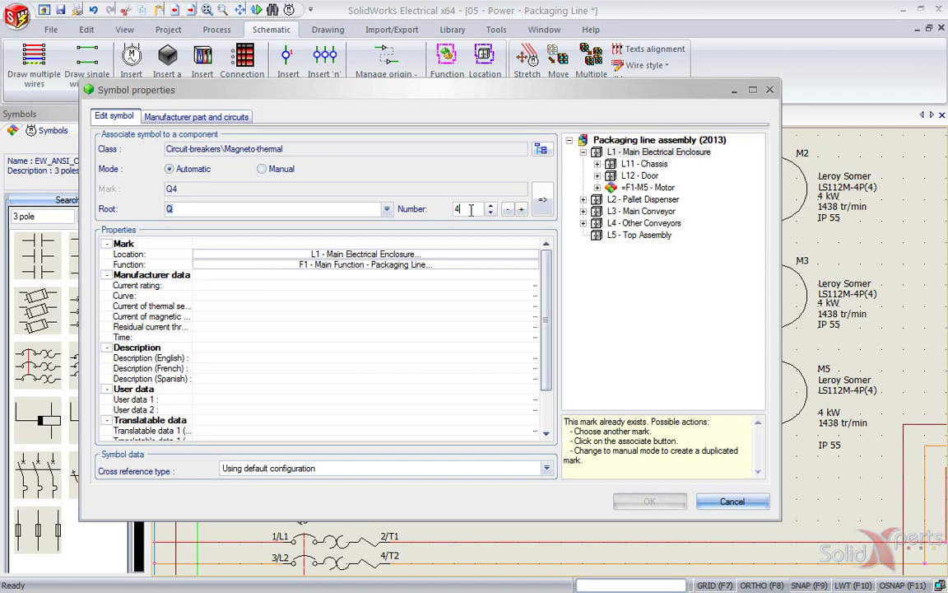
click(544, 212)
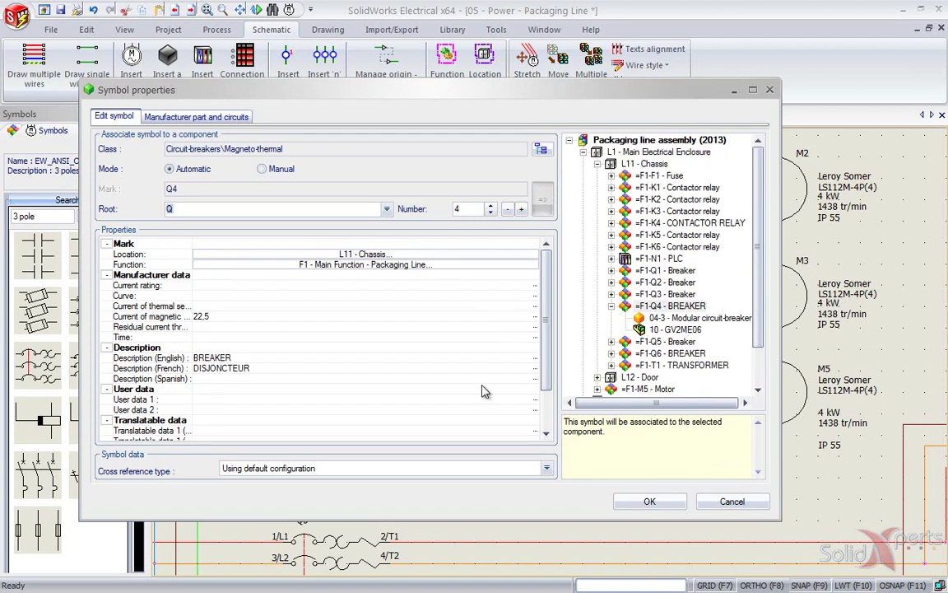
click(654, 502)
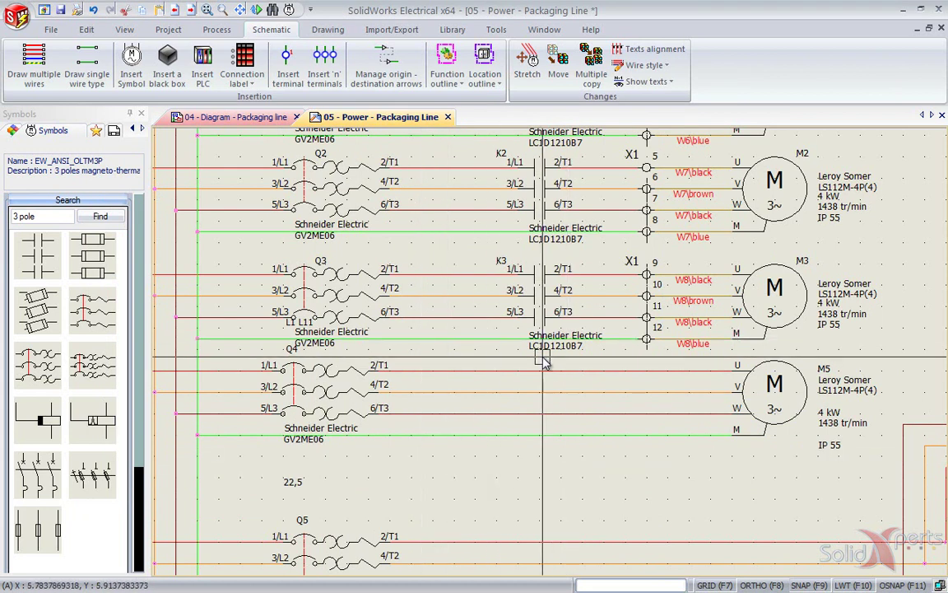
Copy contactor K3 and paste it onto the M5 phase wires directly below the original.
click(550, 266)
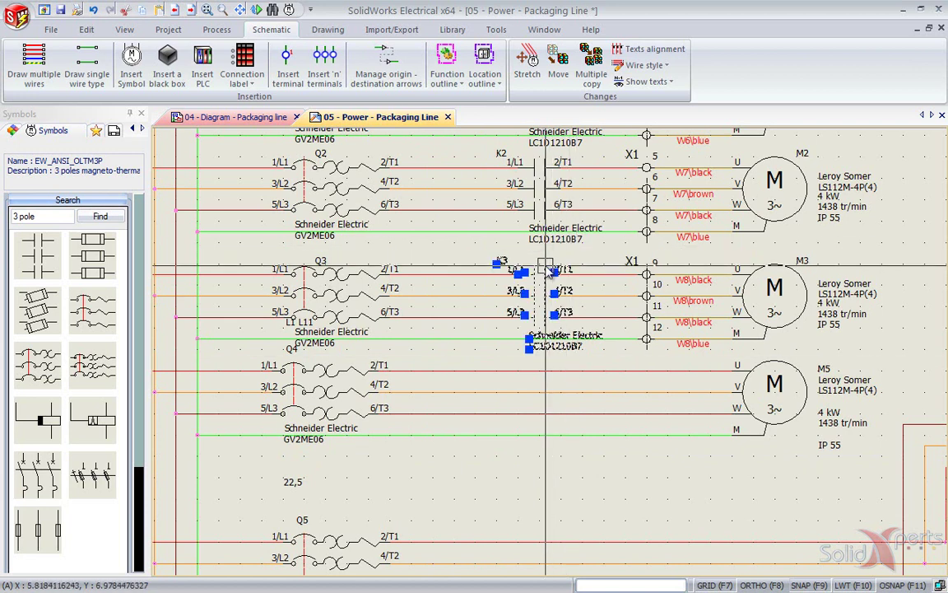
key(Escape)
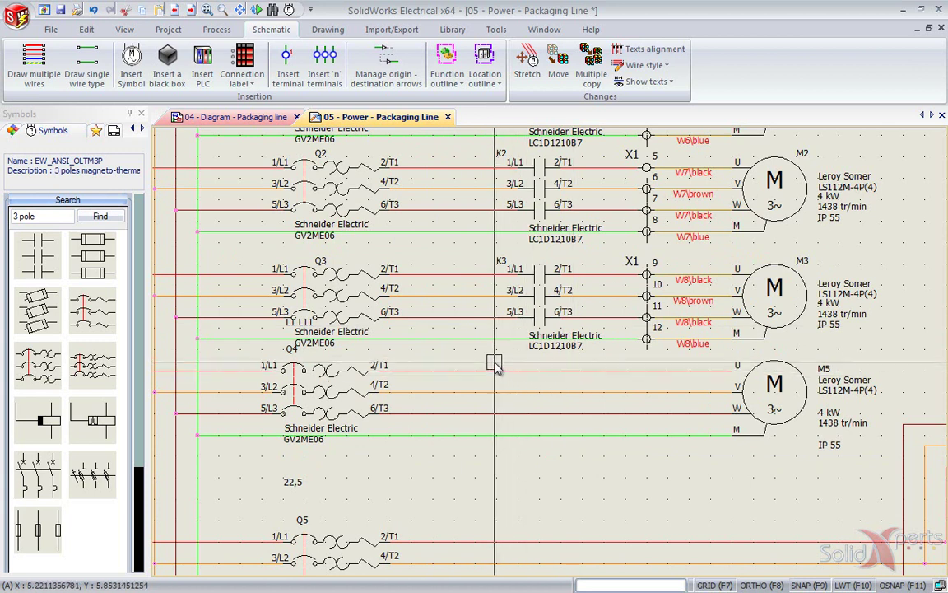
key(ctrl+v)
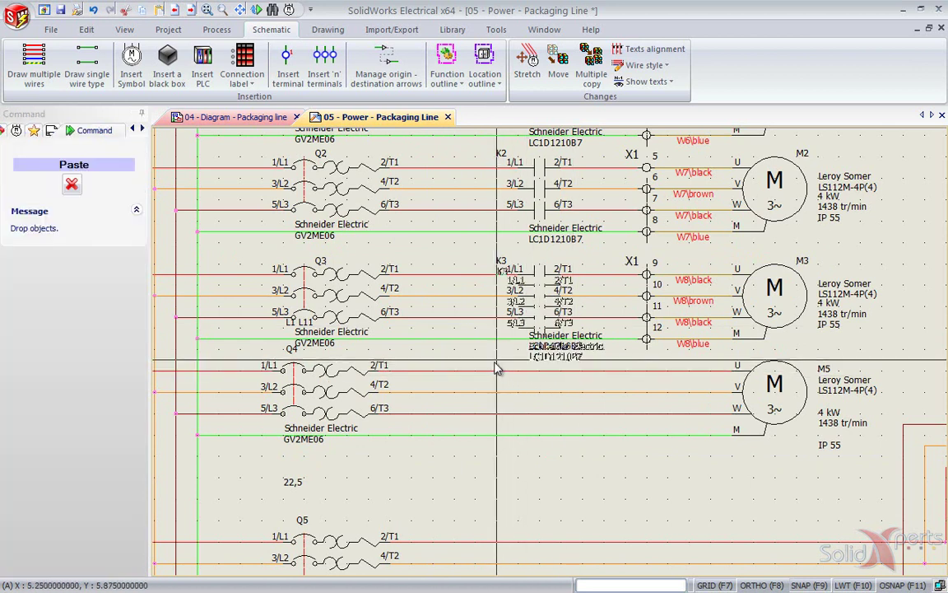
click(502, 450)
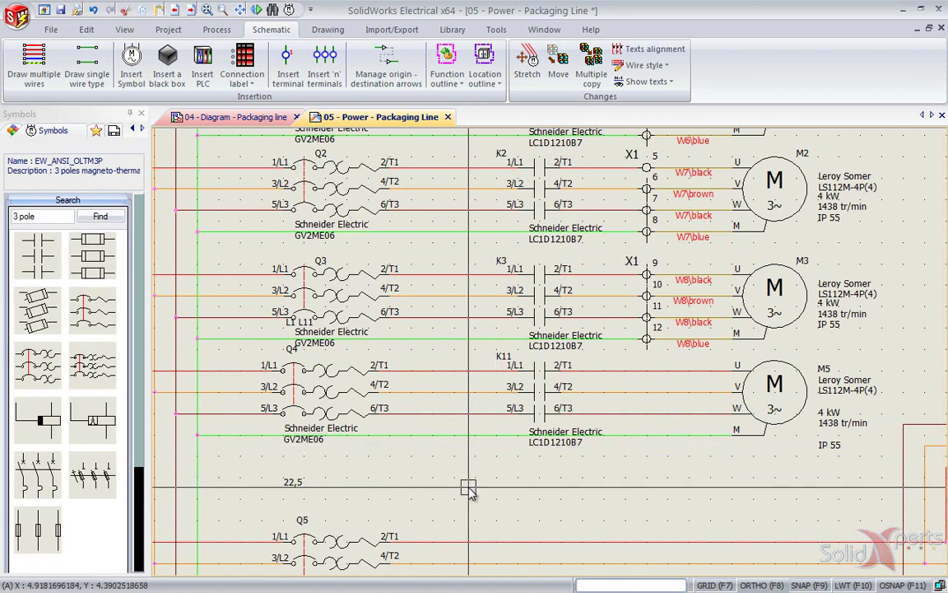
Set the pasted contactor symbol's number to 4 and associate it with the existing K4 component.
click(496, 358)
right_click(550, 399)
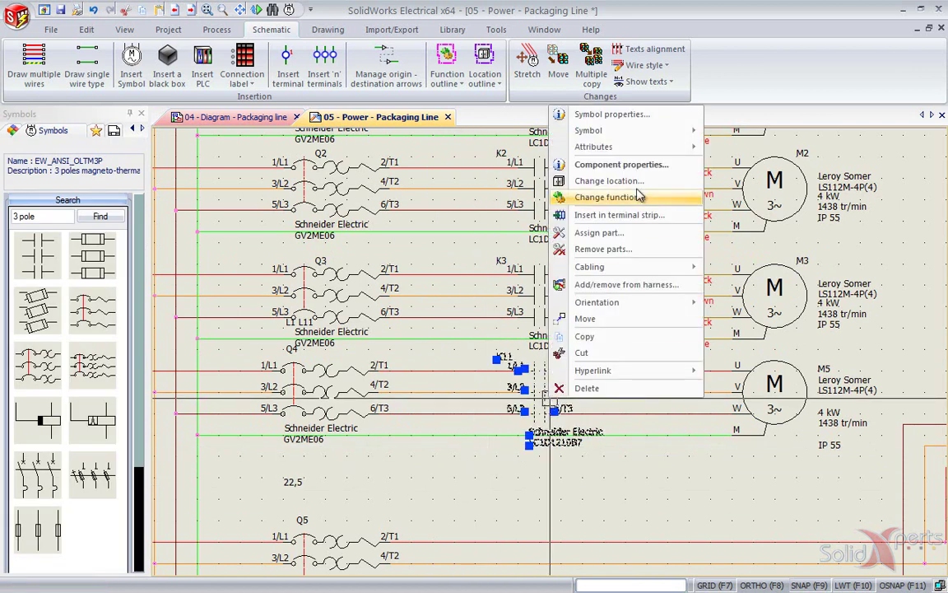
click(613, 117)
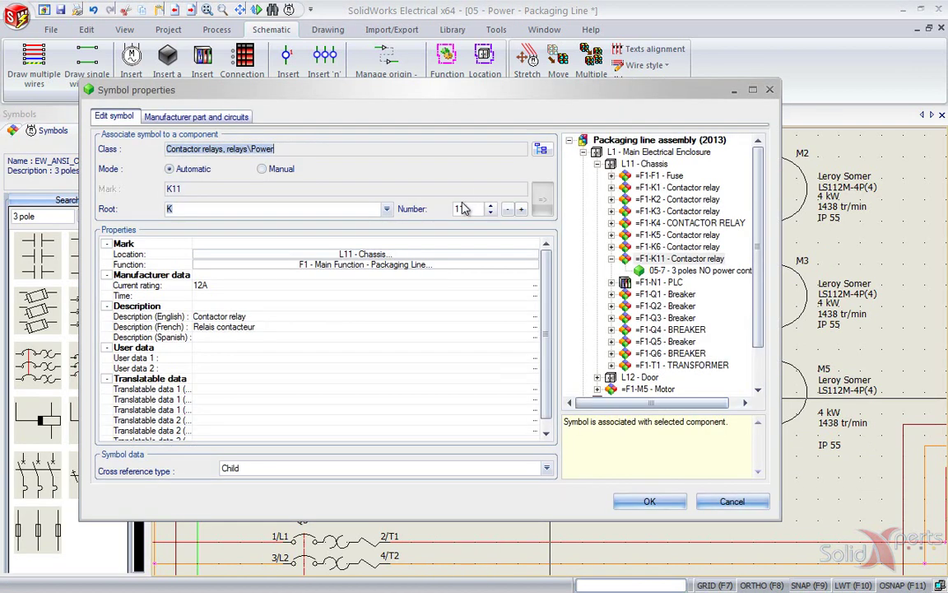
click(470, 207)
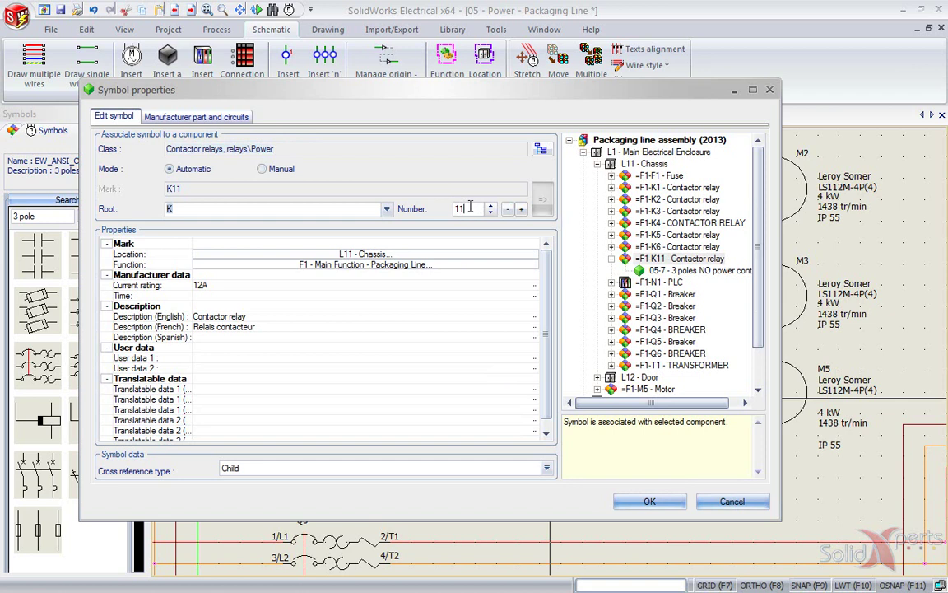
key(BackSpace)
key(BackSpace)
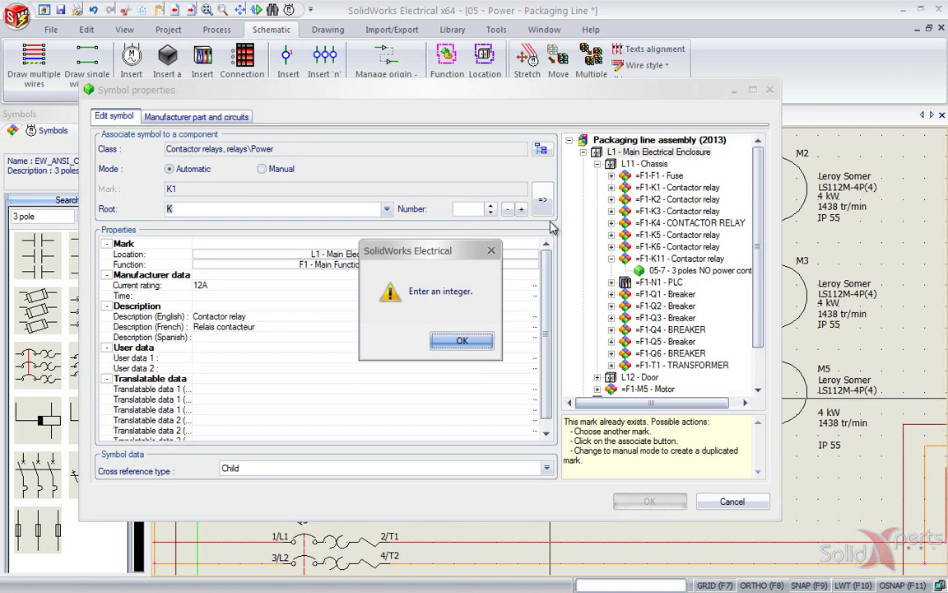
key(Return)
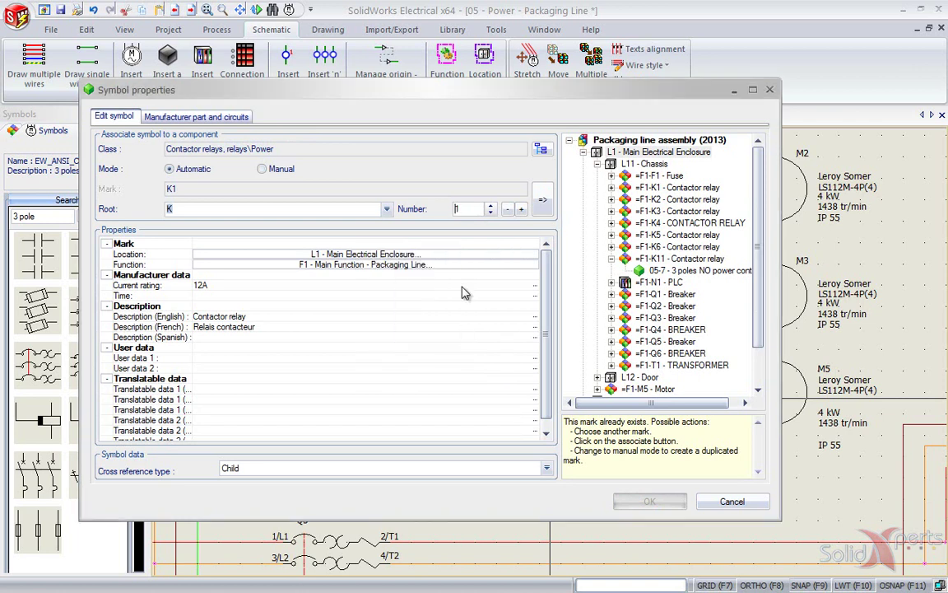
key(BackSpace)
click(460, 339)
text(4)
key(BackSpace)
click(540, 206)
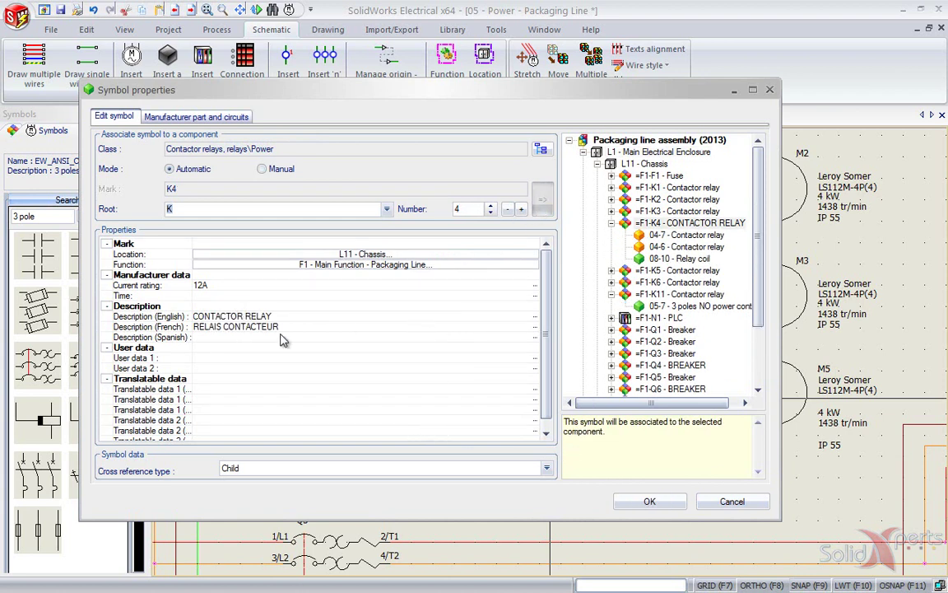
click(648, 501)
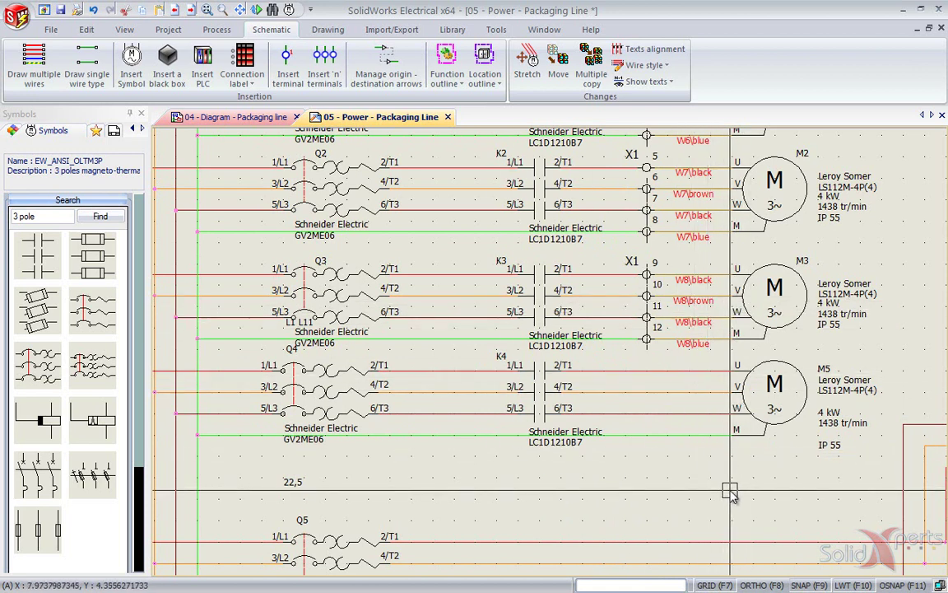
Insert a row of terminals across all four M5 wires and associate all of them with terminal strip X1 in L11 - Chassis.
click(325, 66)
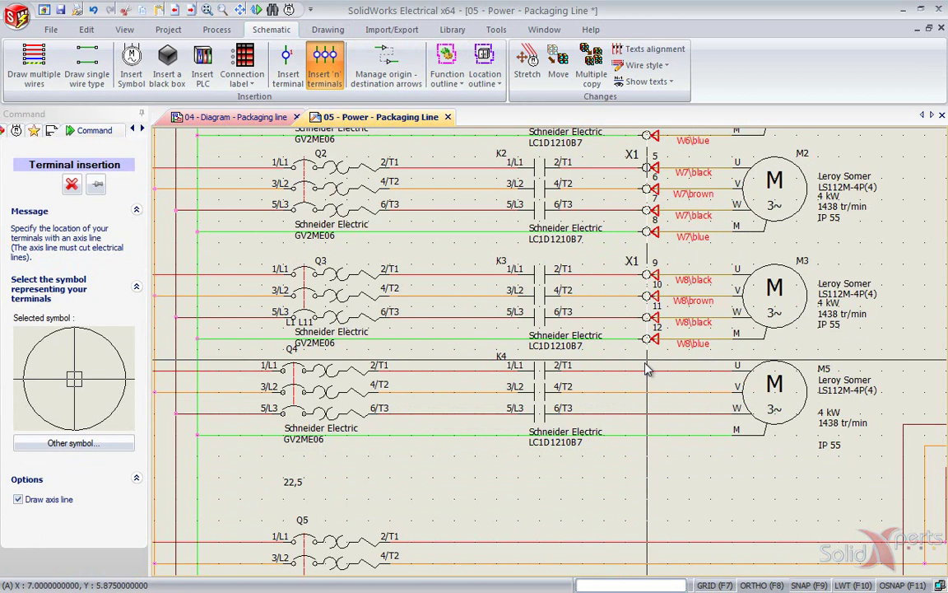
click(648, 455)
click(622, 447)
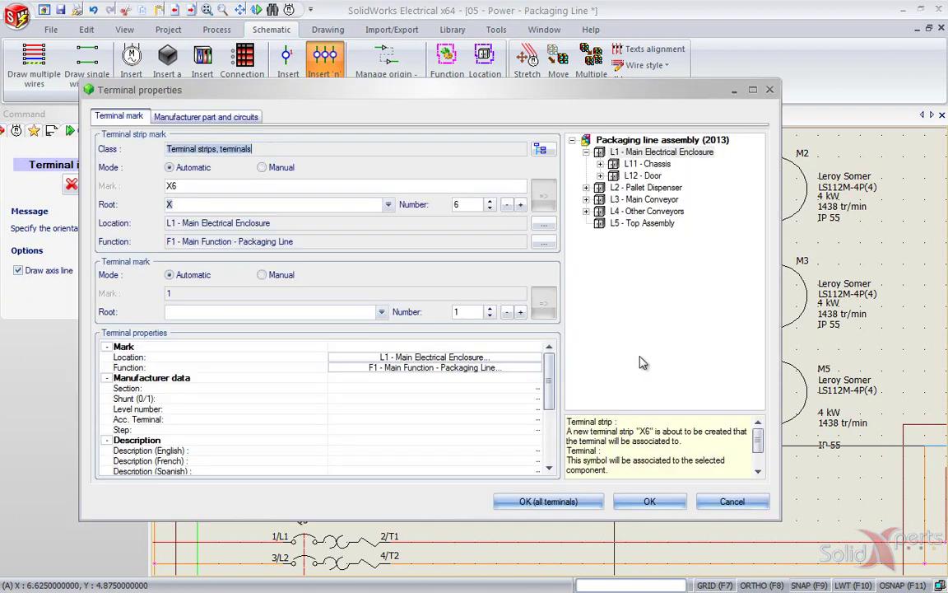
click(600, 164)
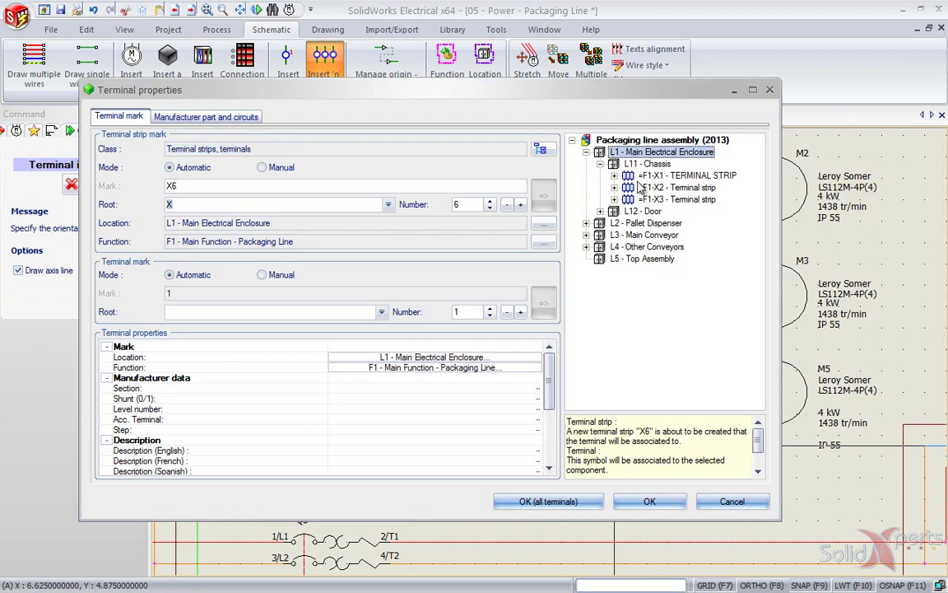
click(636, 178)
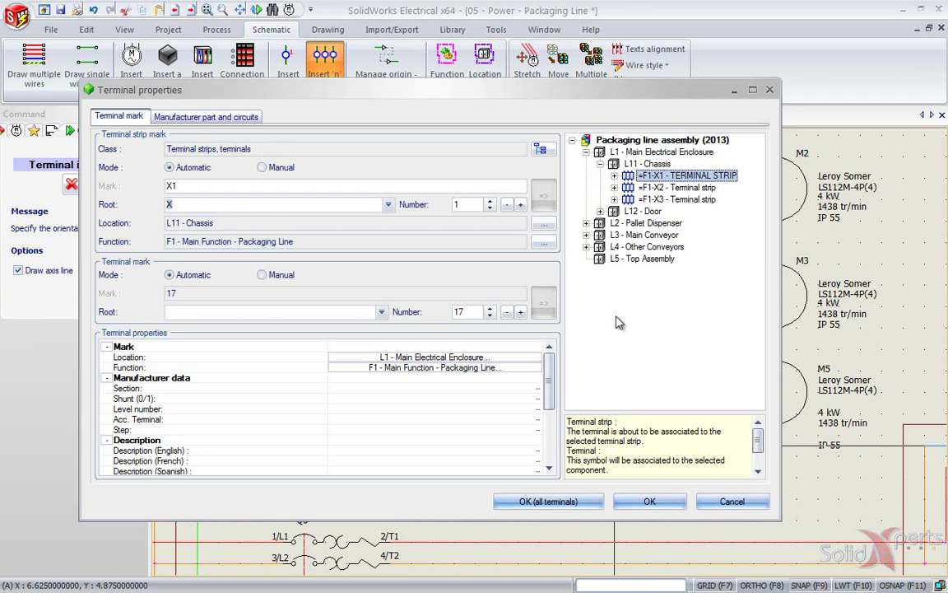
click(534, 512)
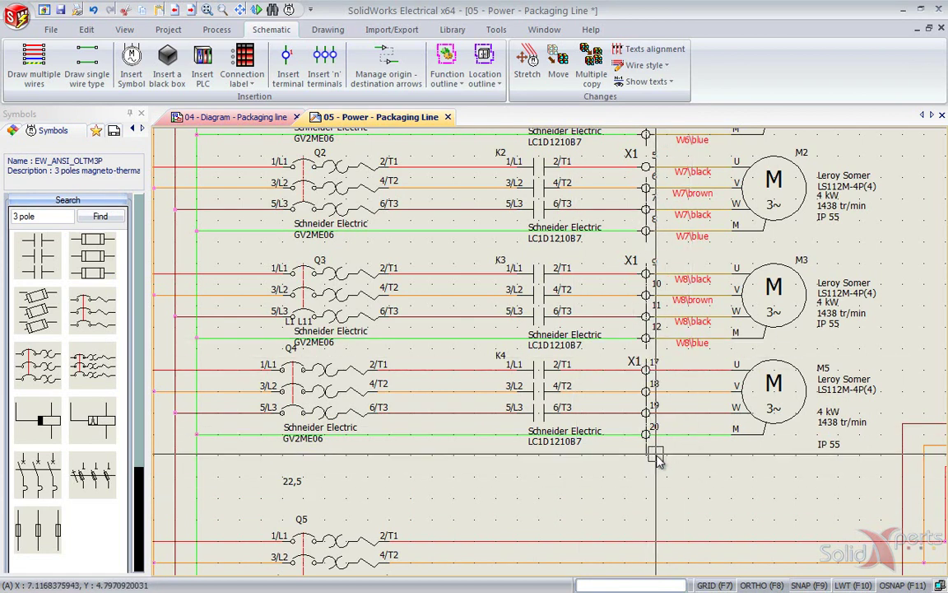
Open terminal strip X1 for editing from its new terminal on the M5 wires.
scroll(677, 363, up, 3)
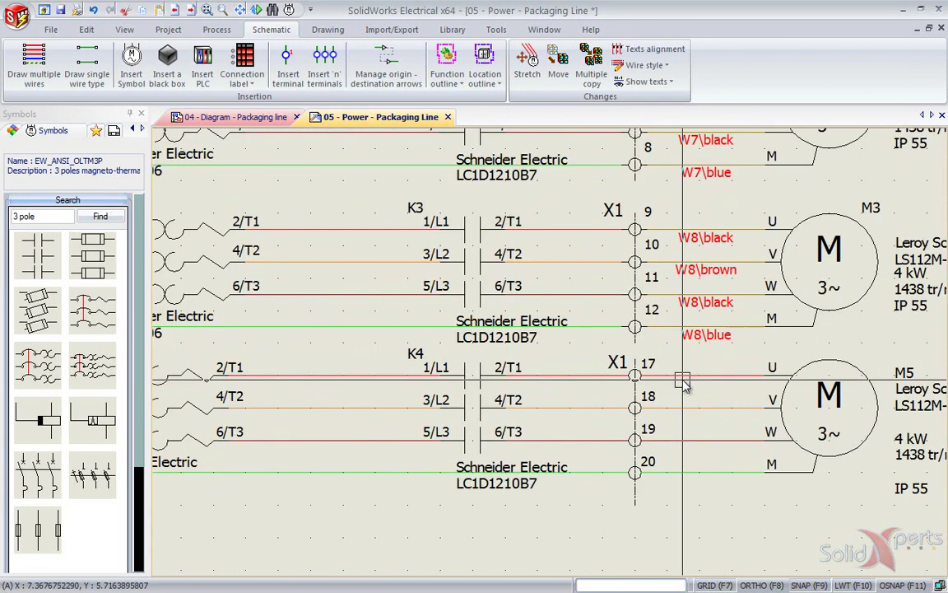
right_click(628, 372)
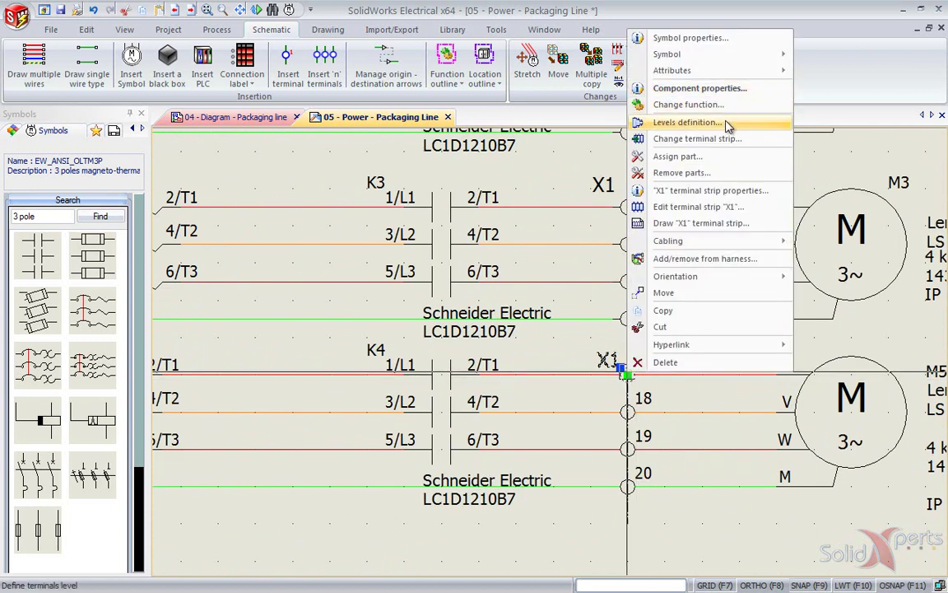
click(732, 209)
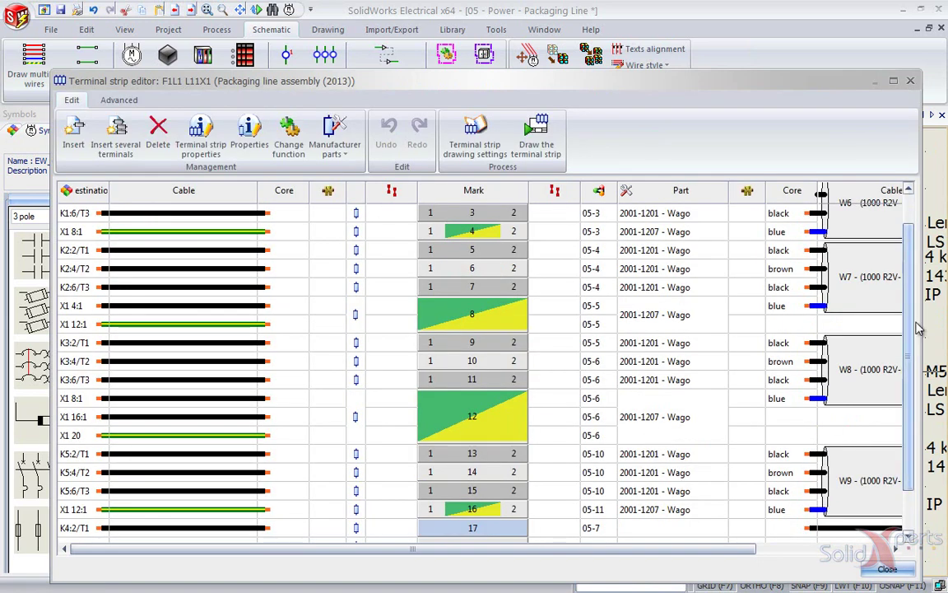
Assign the Wago 2001-1201 manufacturer part to terminals 17, 18 and 19 of strip X1.
scroll(920, 362, down, 1)
scroll(920, 363, down, 1)
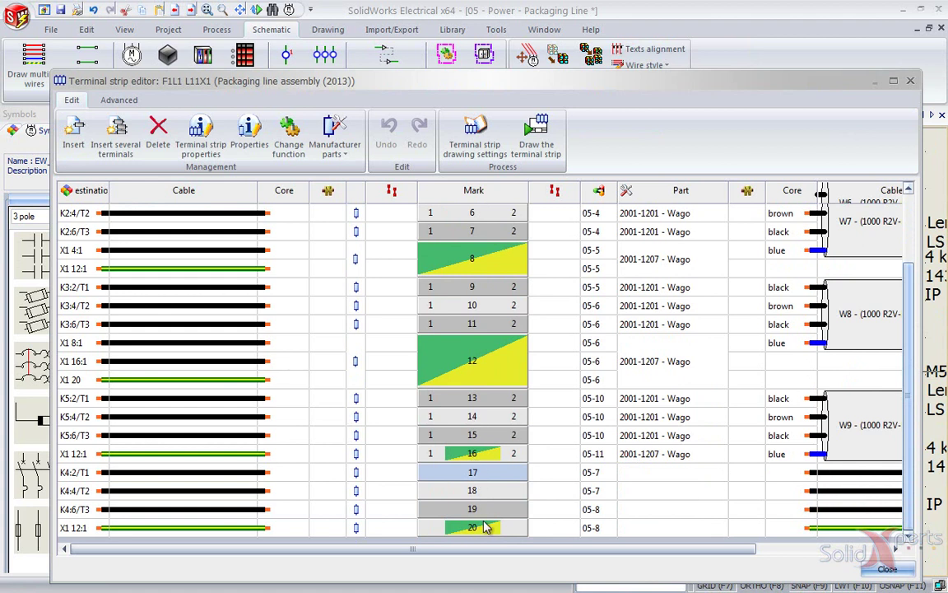
click(660, 472)
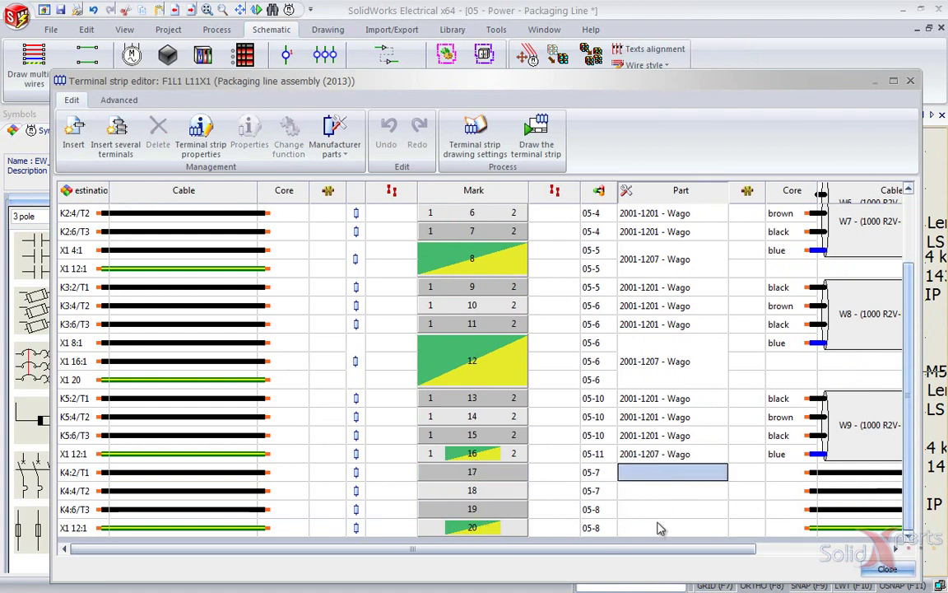
shift+click(661, 516)
right_click(659, 490)
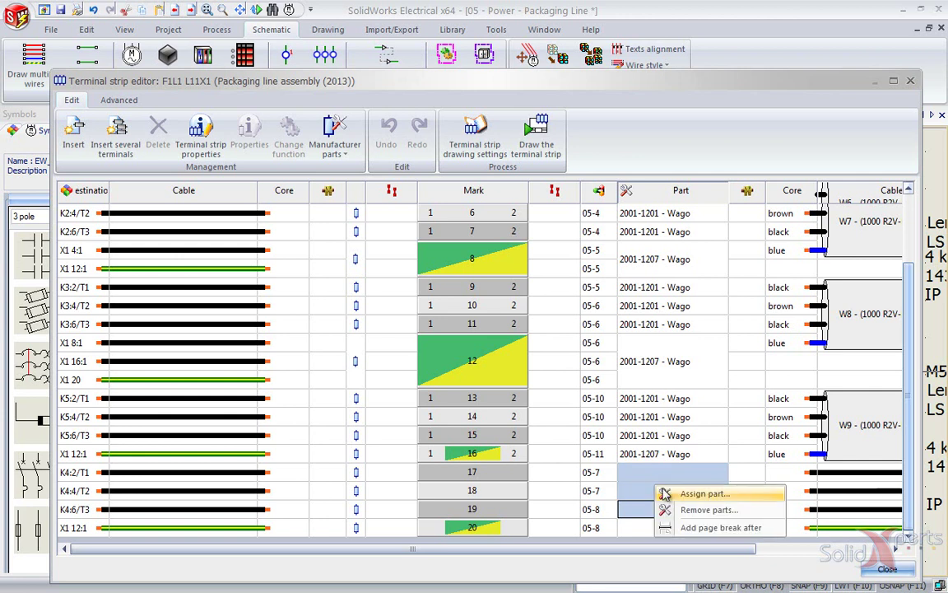
click(695, 494)
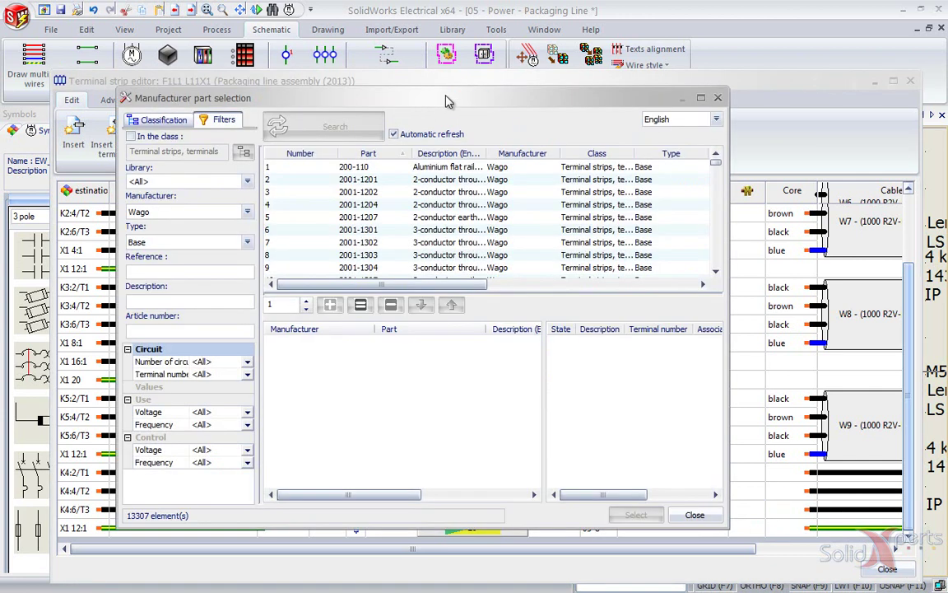
drag(458, 97, 458, 96)
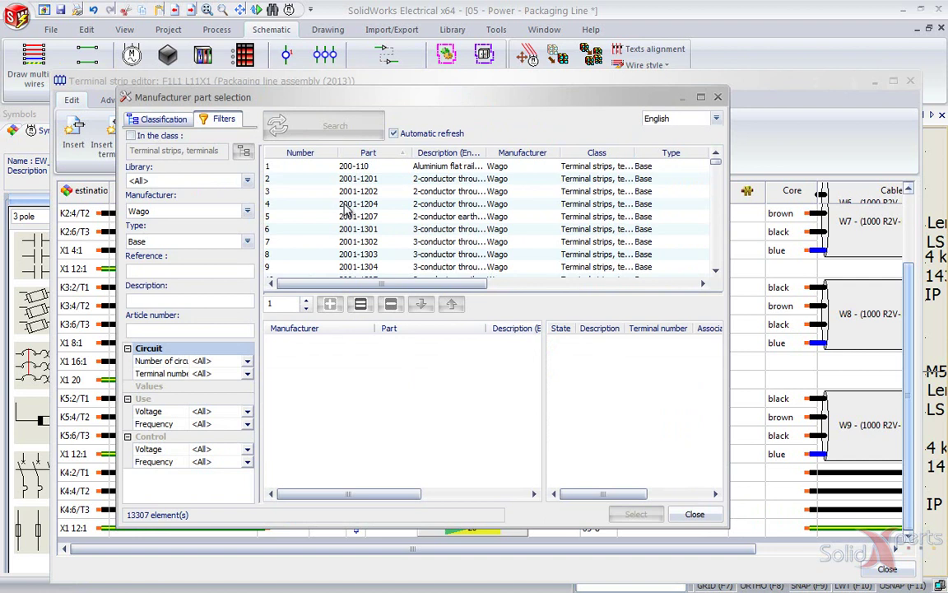
click(329, 178)
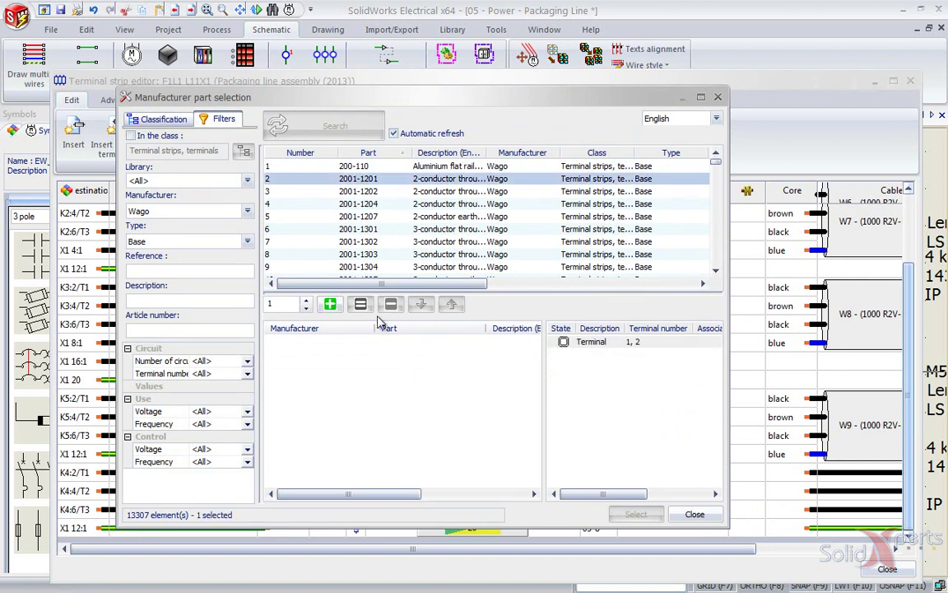
click(331, 304)
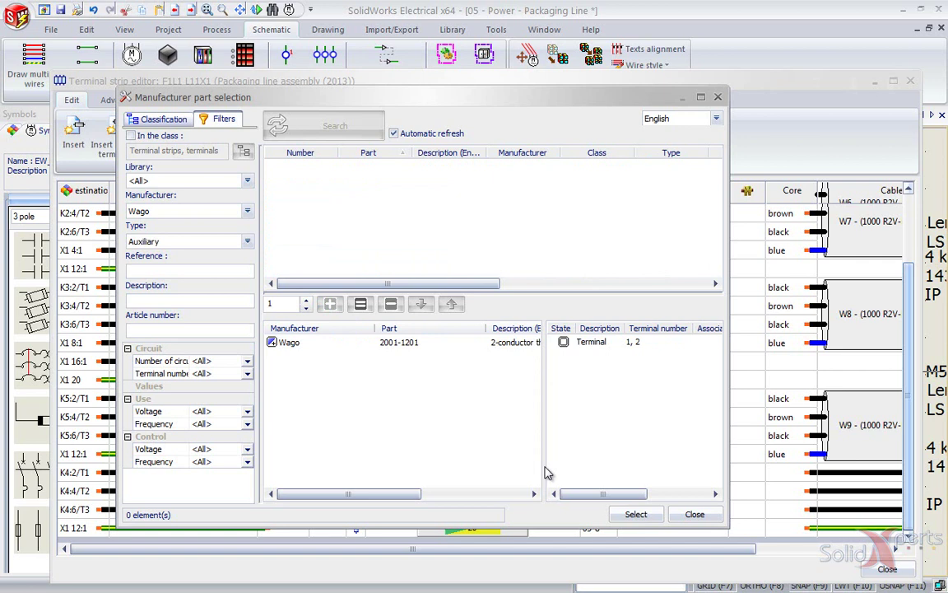
click(631, 516)
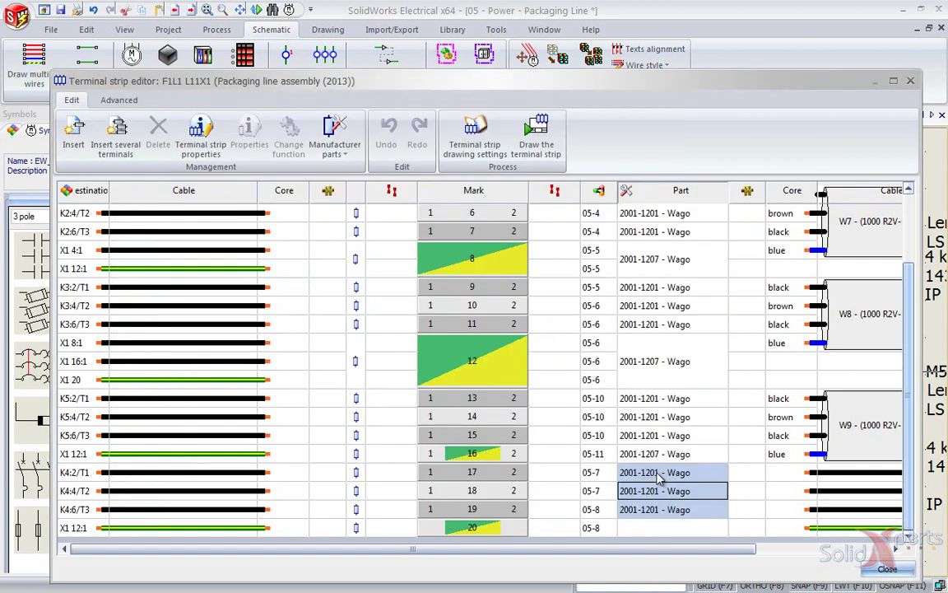
click(680, 529)
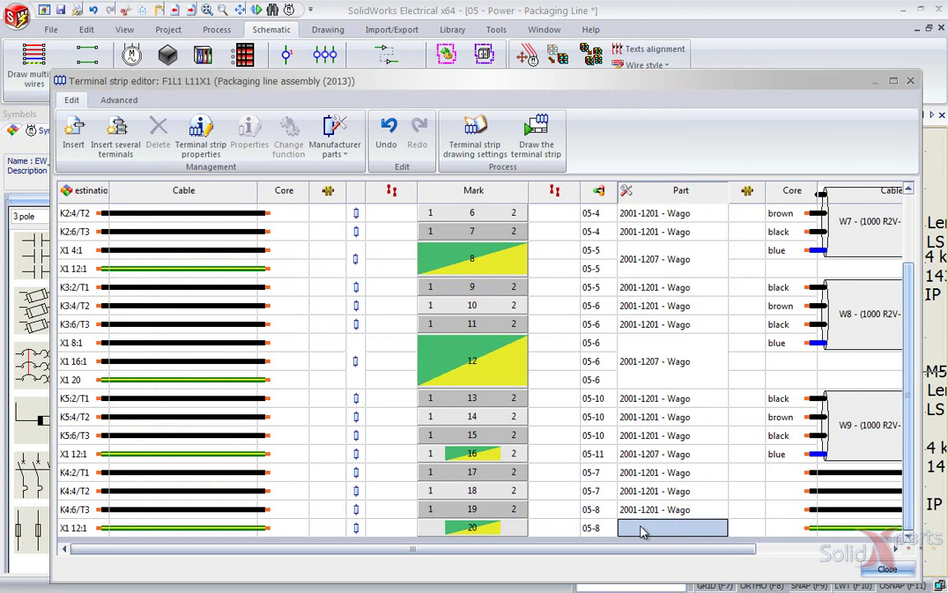
right_click(643, 532)
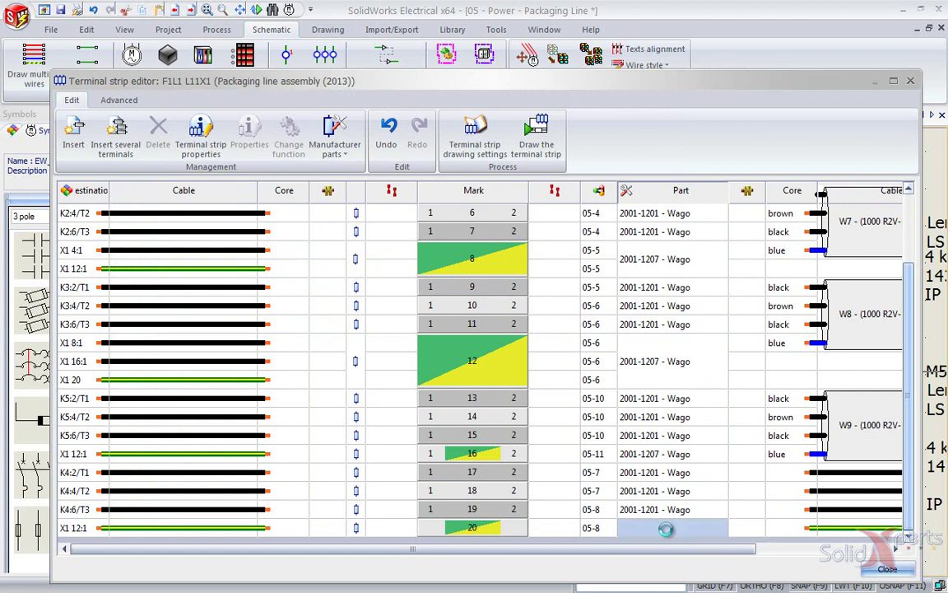
click(649, 534)
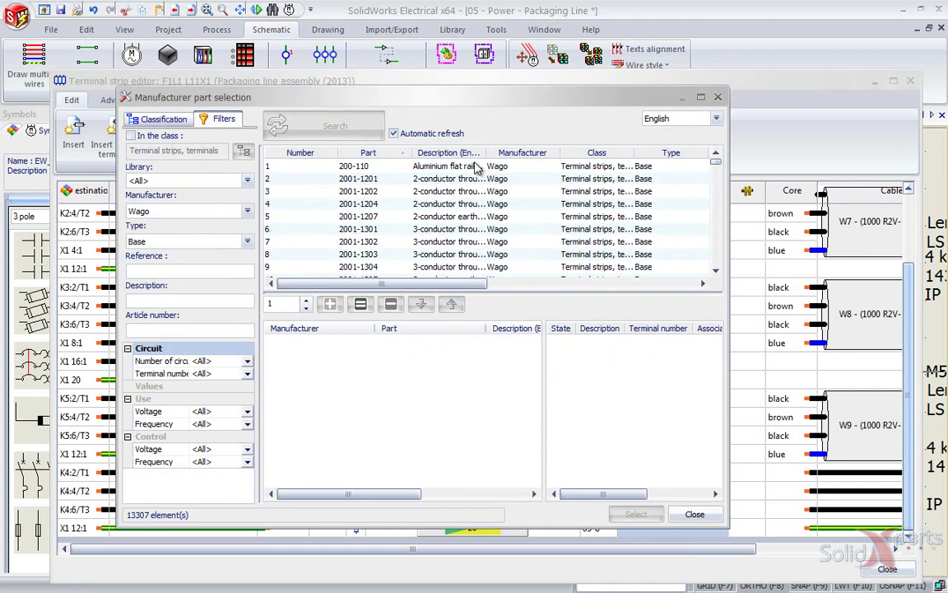
click(370, 216)
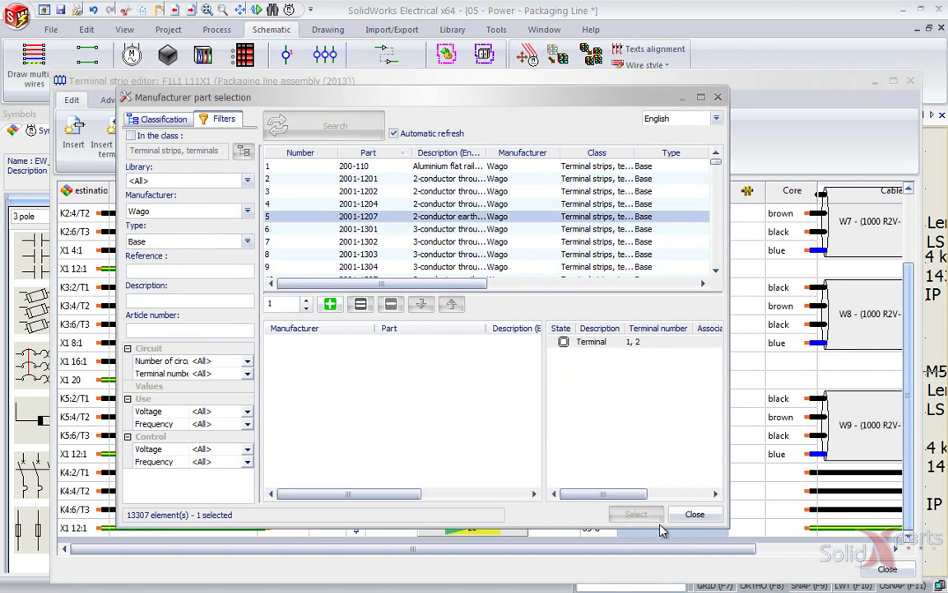
click(331, 304)
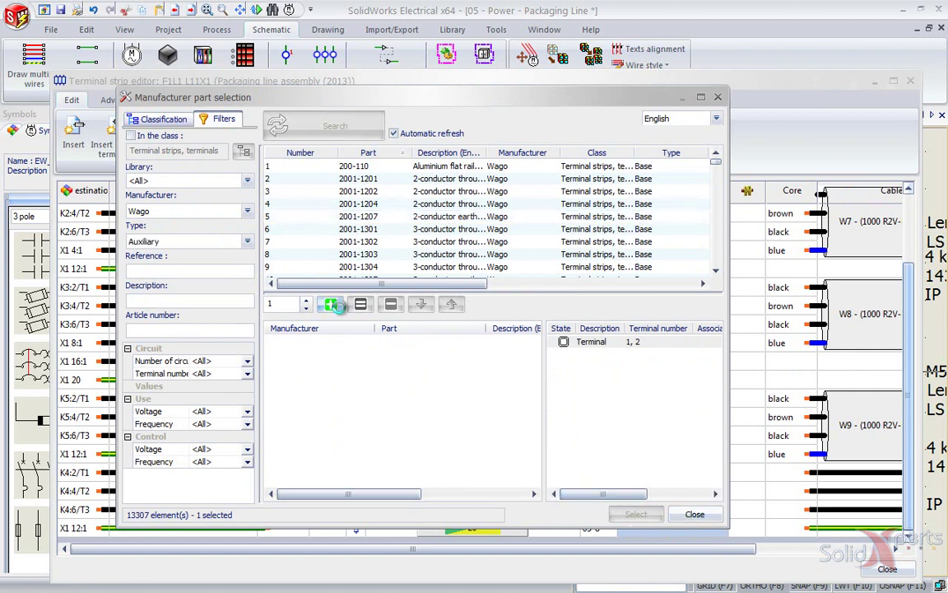
click(693, 514)
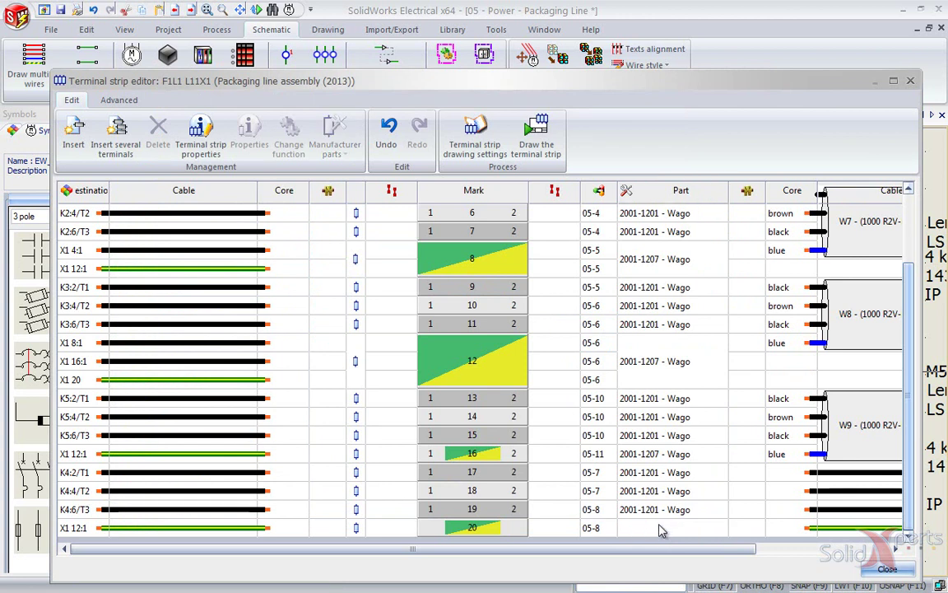
Assign the Wago 2001-1207 manufacturer part to terminal 20 of strip X1.
right_click(659, 530)
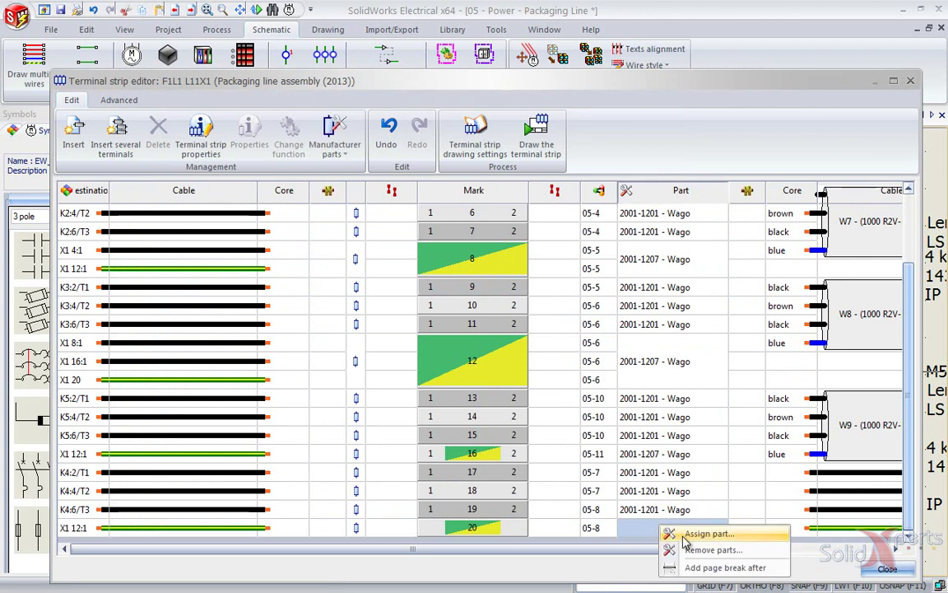
click(706, 533)
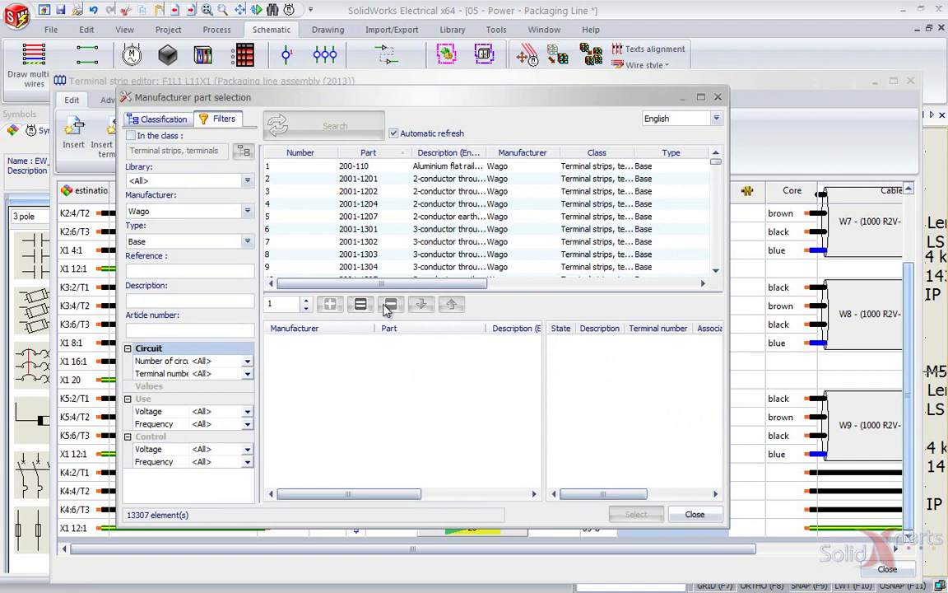
click(318, 216)
click(330, 305)
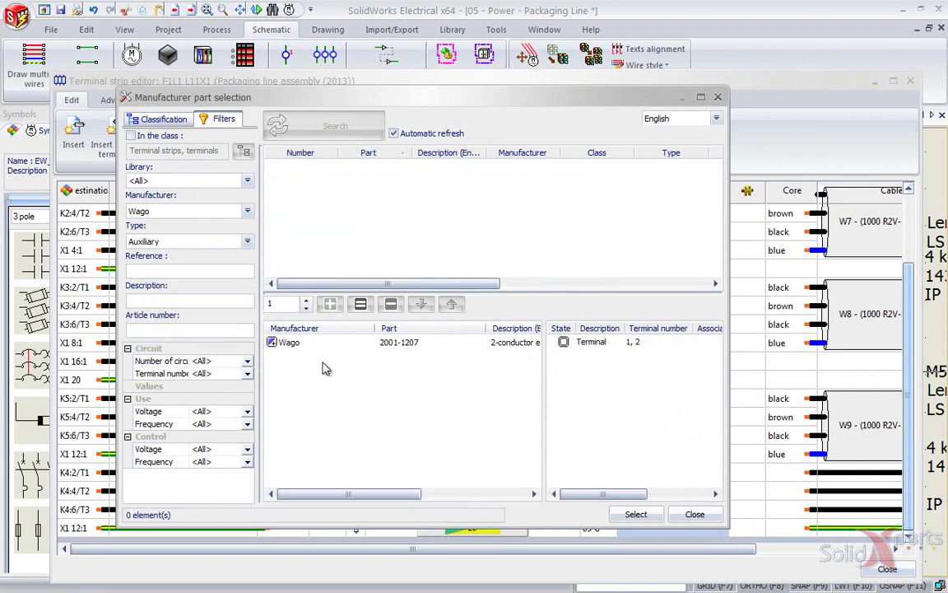
click(636, 513)
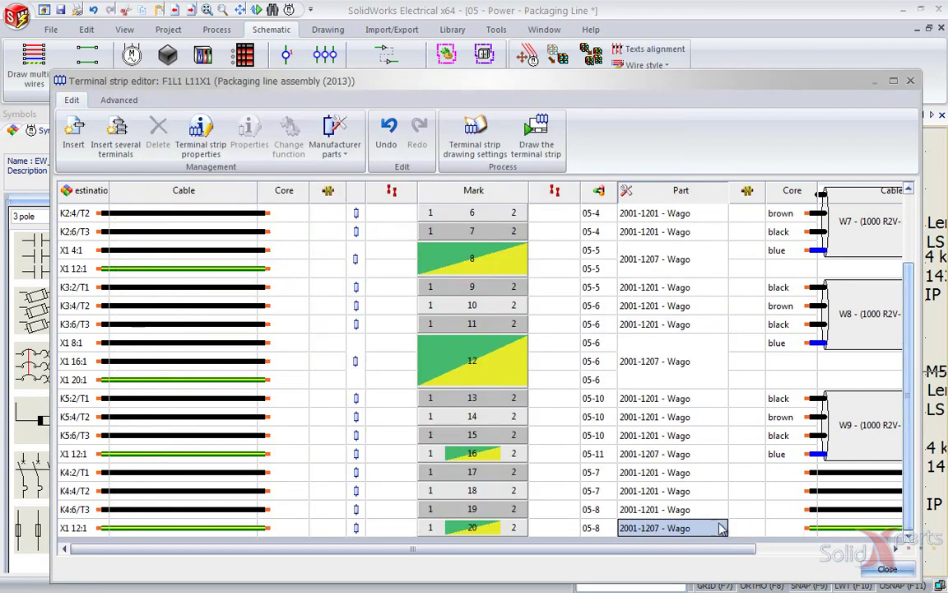
Start associating cable cores for the four wires running from terminals 17 to 20 to motor M5.
drag(711, 557, 818, 555)
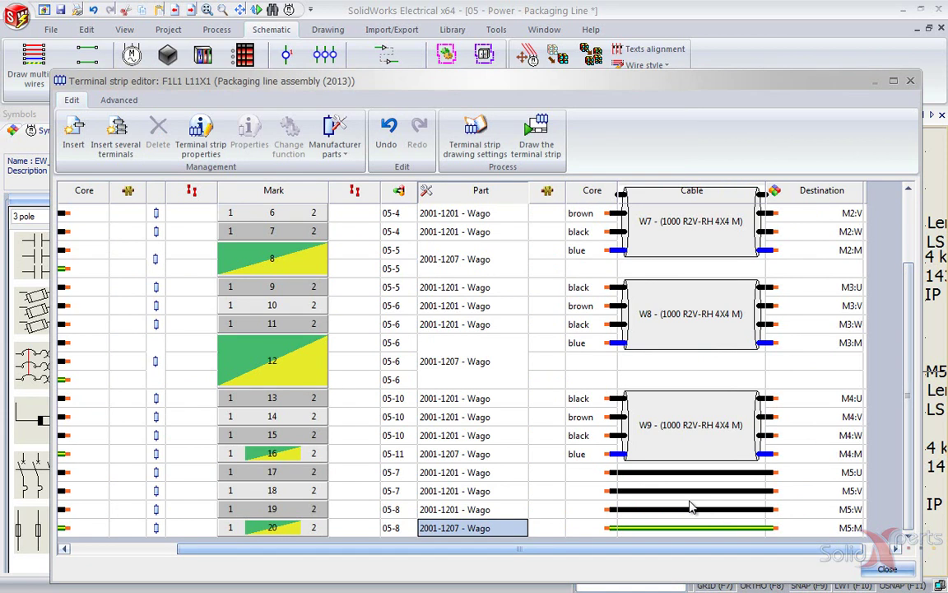
click(694, 476)
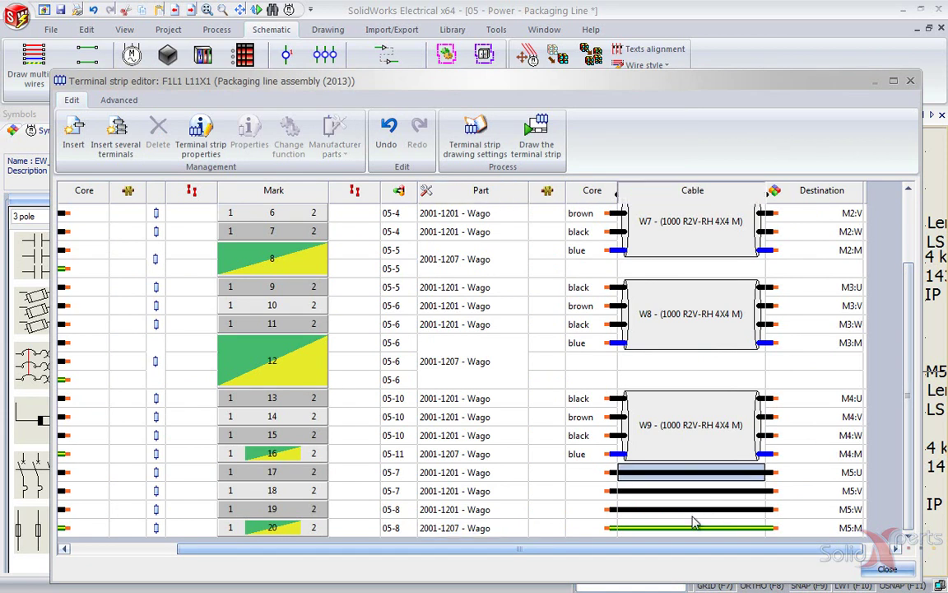
shift+click(693, 526)
right_click(683, 504)
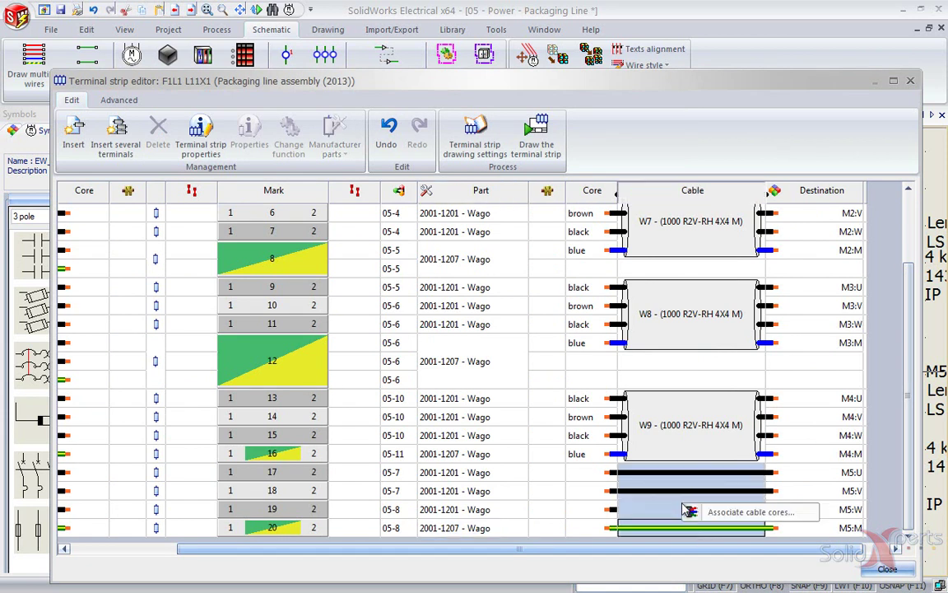
click(700, 511)
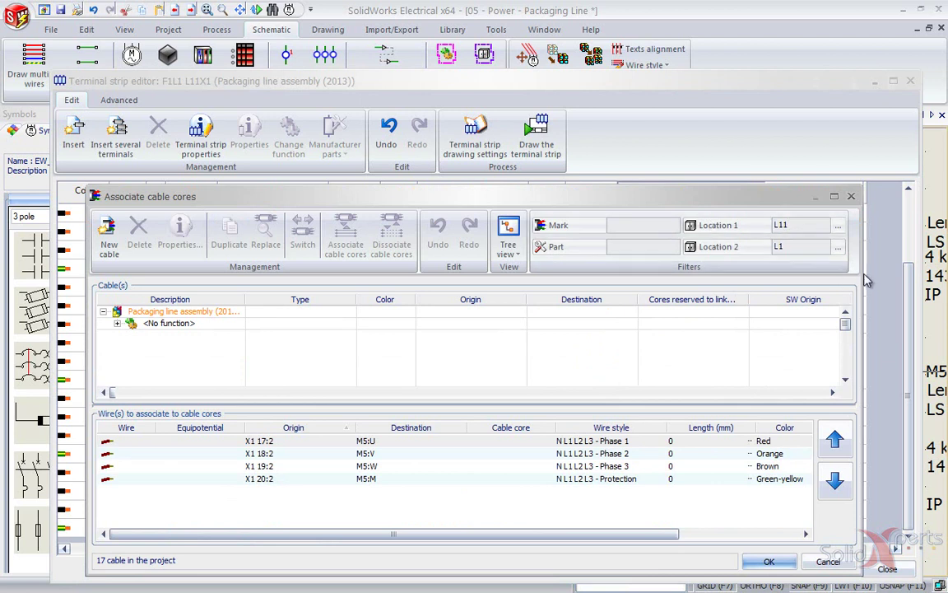
Set the cable filter's Location 2 to L4 - Other Conveyors.
click(838, 247)
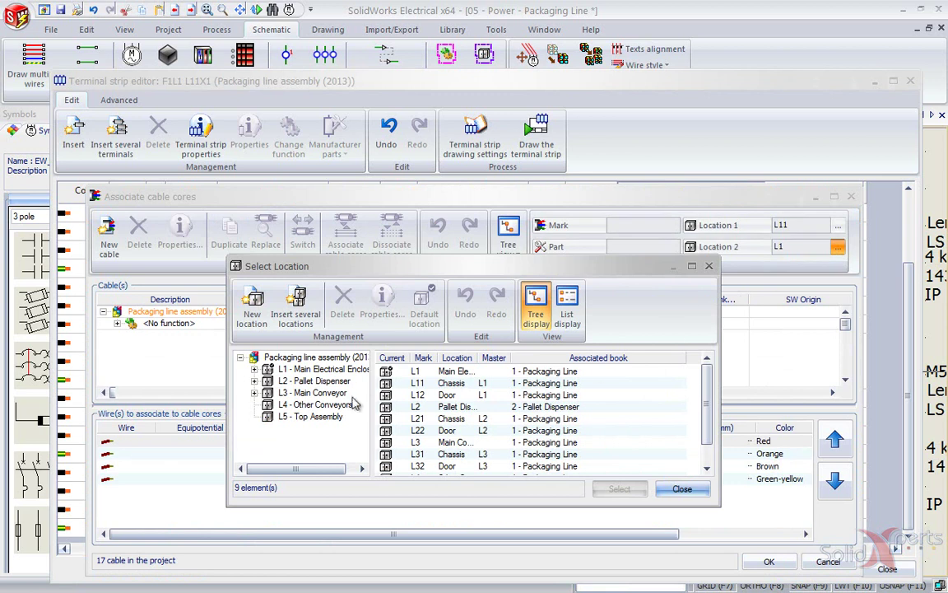
click(325, 404)
click(615, 492)
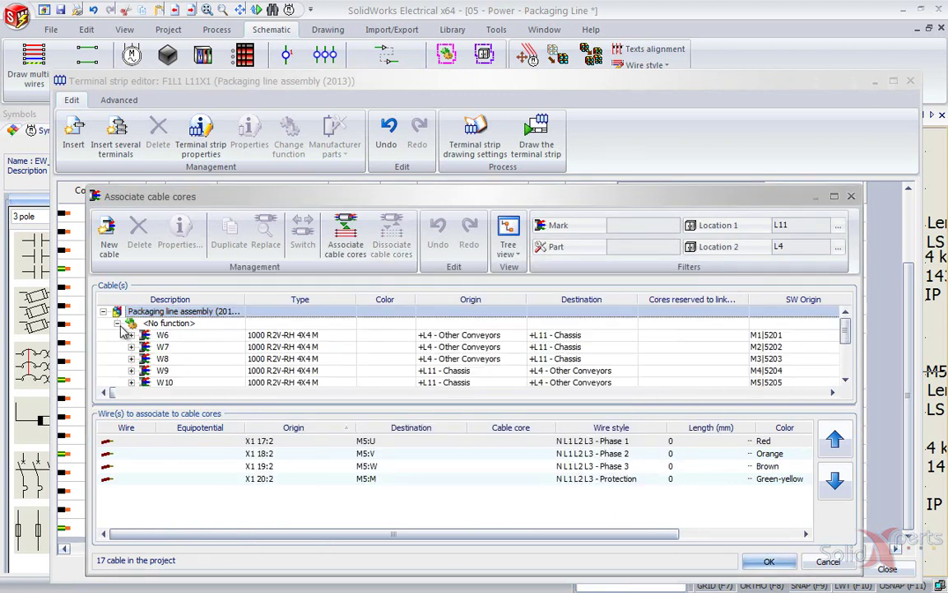
Expand cables W10 and W9 to show their cores and enlarge the cable core association window to full screen.
drag(843, 321, 850, 344)
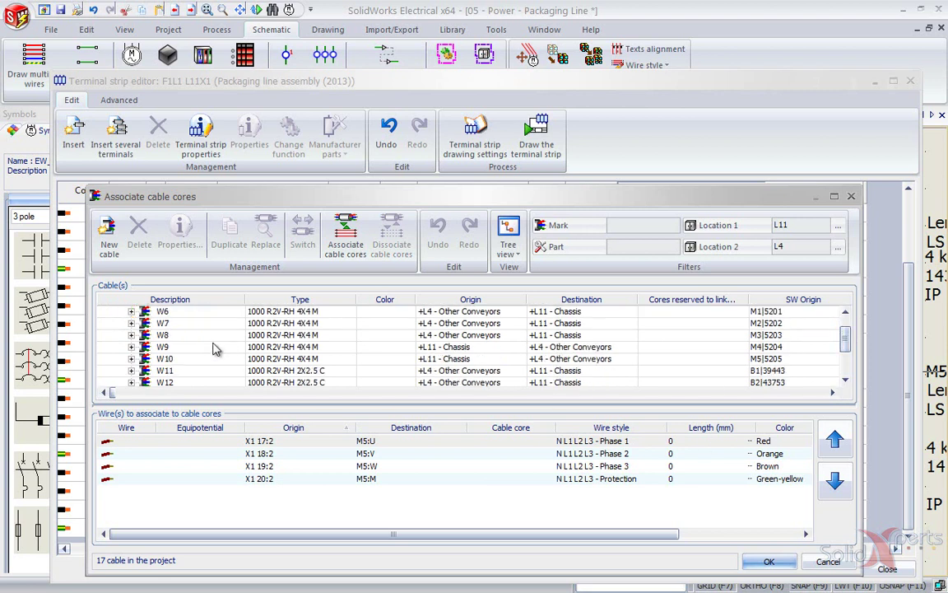
click(131, 359)
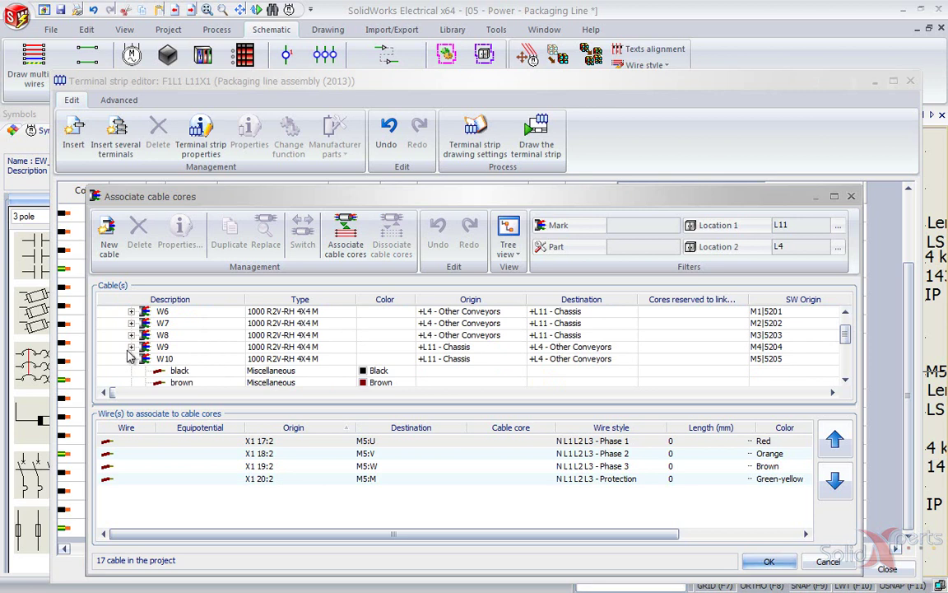
click(131, 346)
double_click(461, 201)
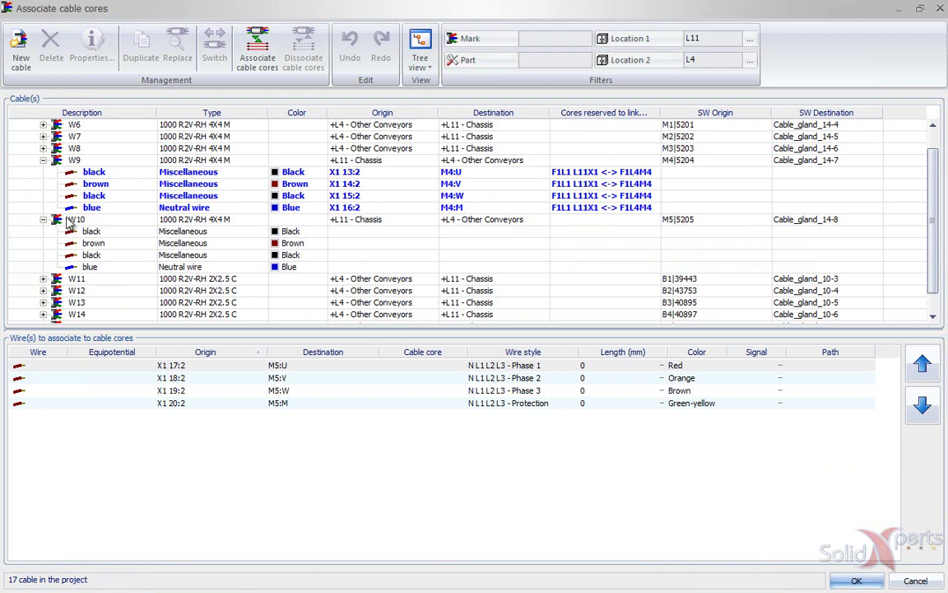
Associate cable W10's four cores with the wires from X1 terminals 17–20 to M5, accepting the cable location change, and close the terminal strip editor.
click(125, 233)
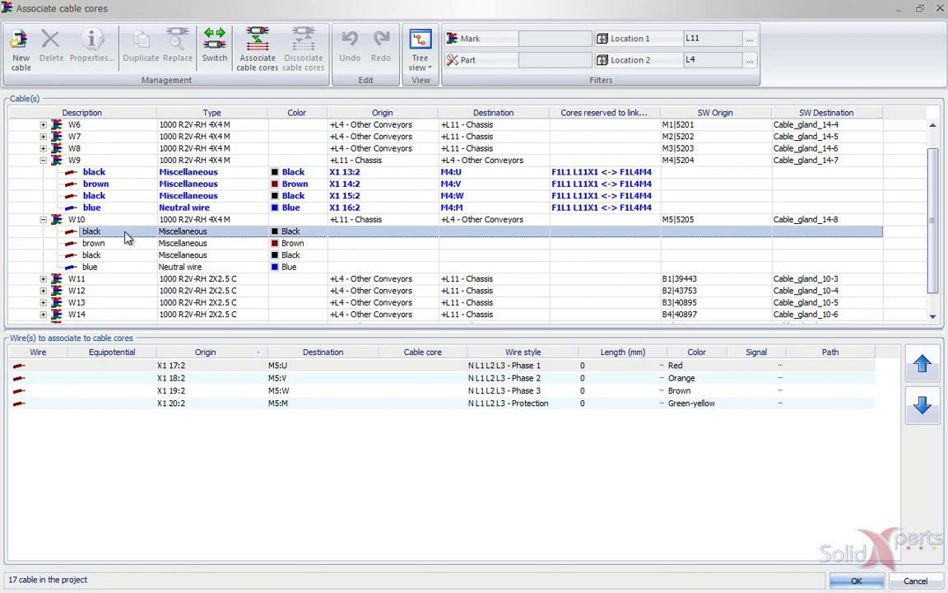
shift+click(119, 267)
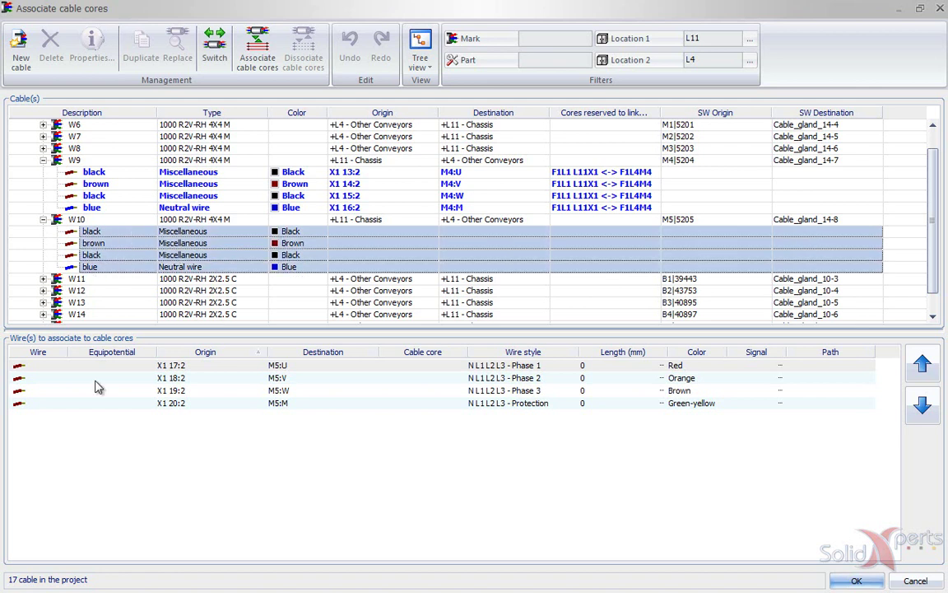
drag(283, 459, 125, 372)
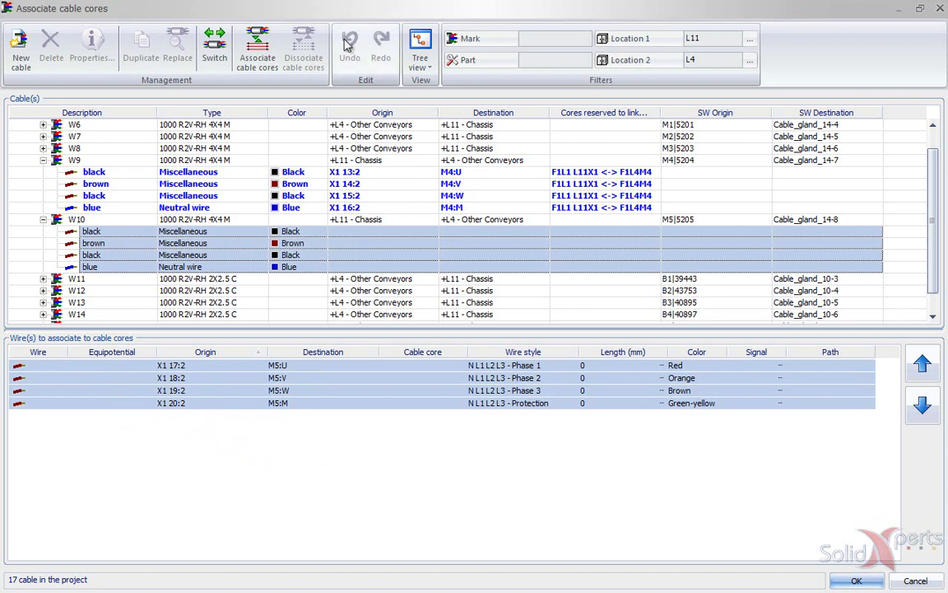
click(267, 56)
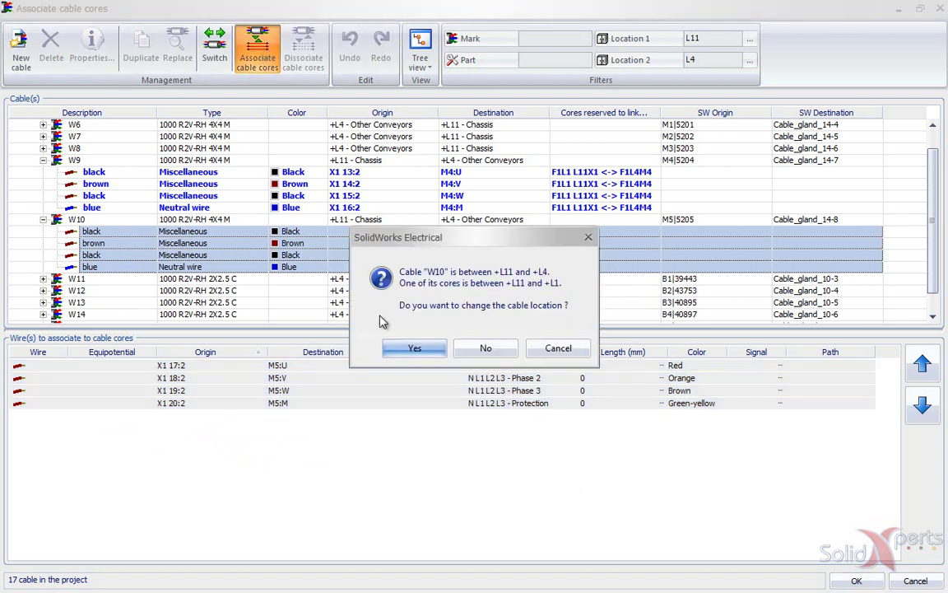
click(411, 351)
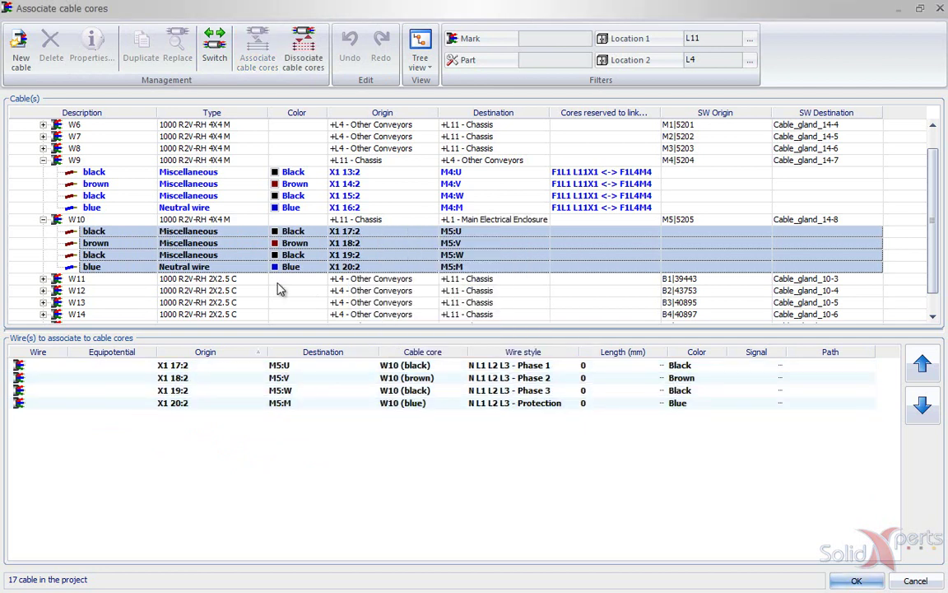
click(288, 280)
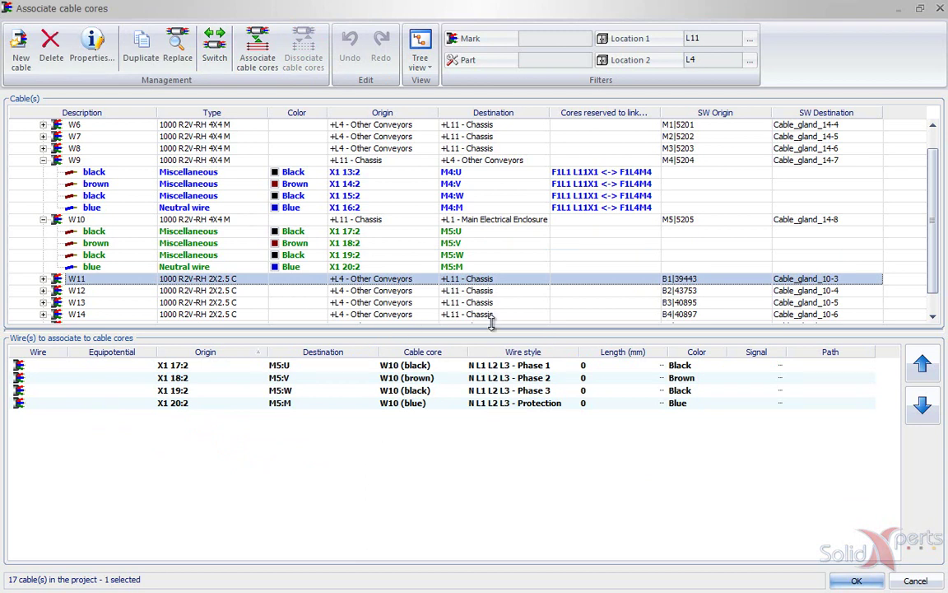
click(856, 580)
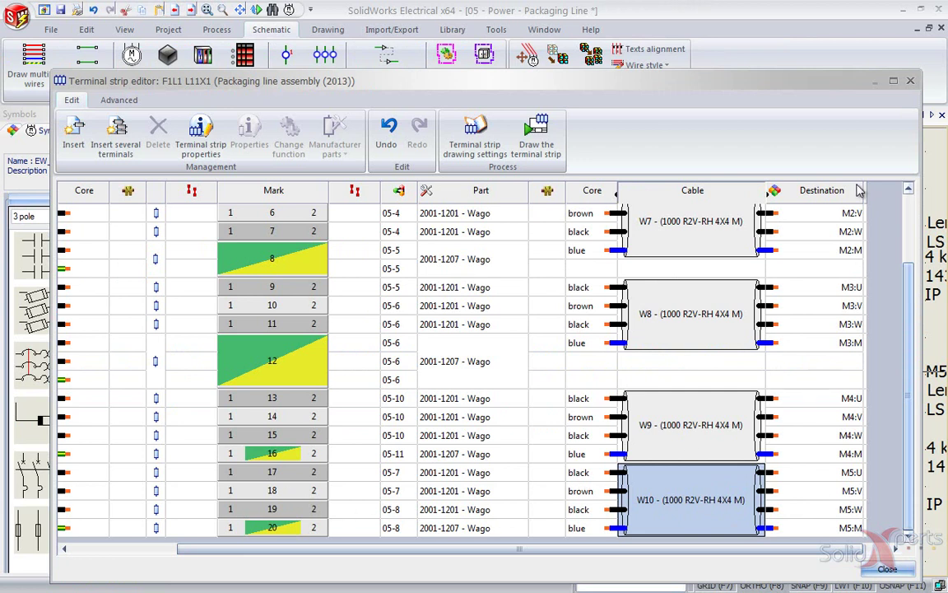
click(911, 81)
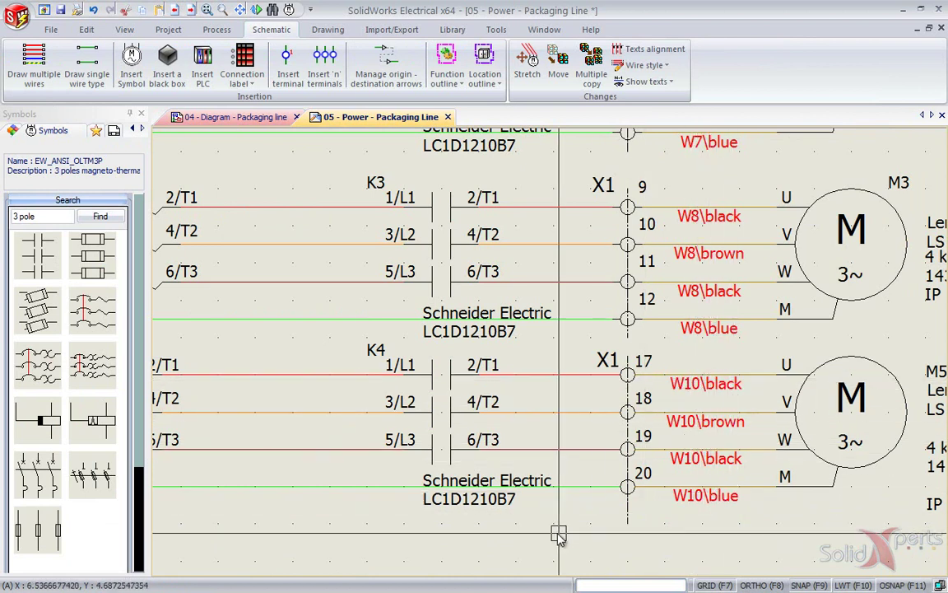
In the 04 - Diagram - Packaging line drawing, draw a cable from motor M5 to terminal strip X1.
scroll(552, 531, down, 1)
scroll(552, 531, down, 5)
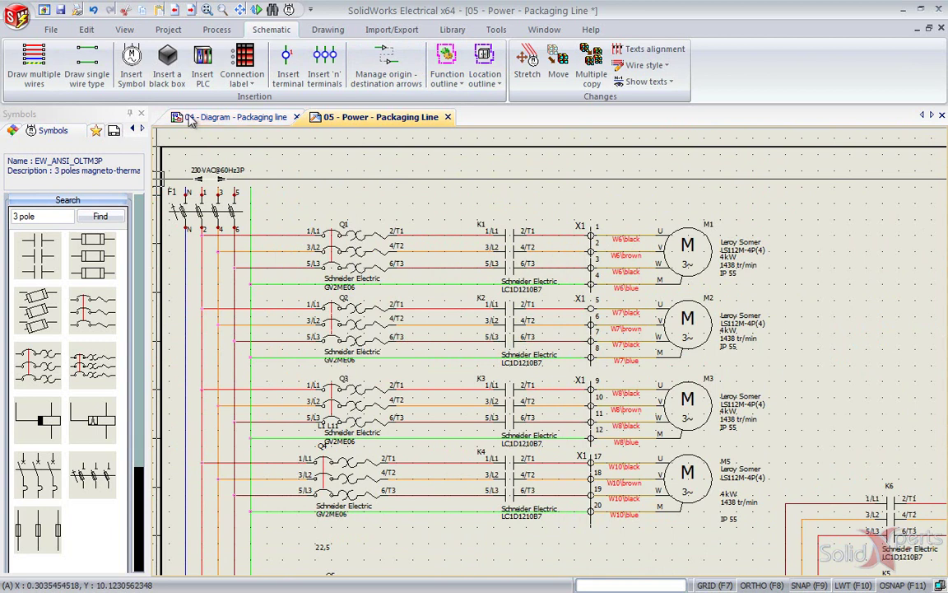
click(235, 116)
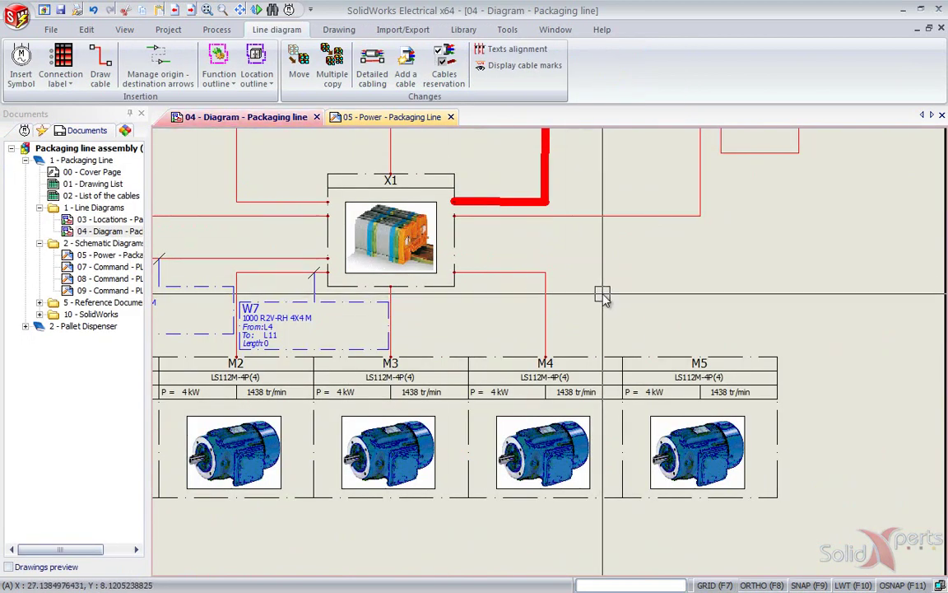
scroll(601, 298, down, 3)
scroll(601, 298, up, 2)
scroll(601, 296, up, 1)
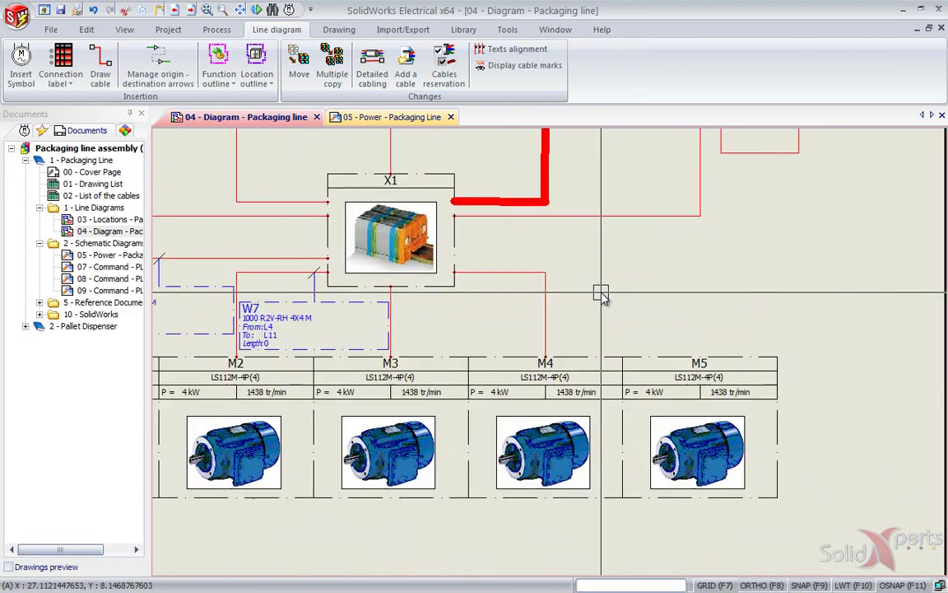
click(100, 70)
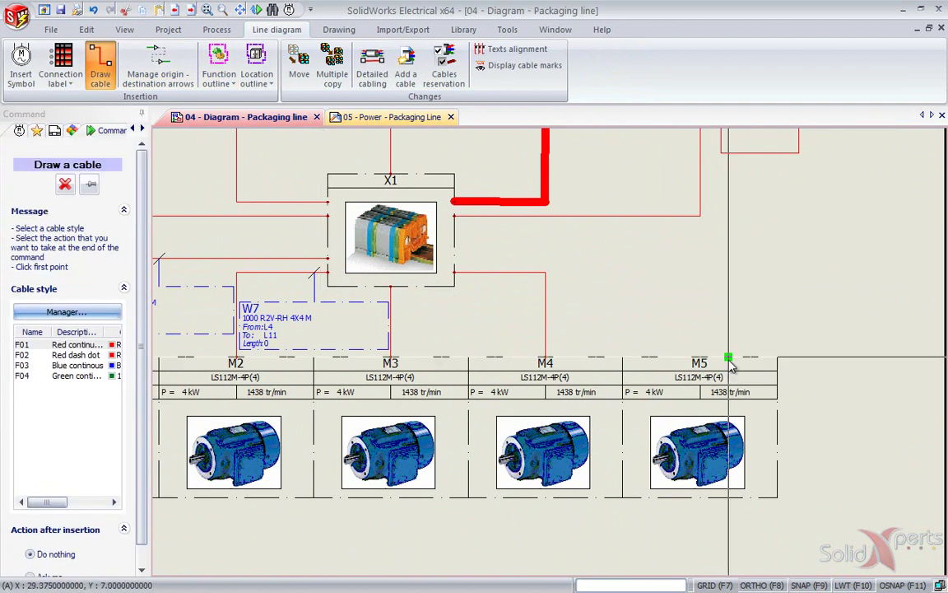
click(545, 357)
click(545, 250)
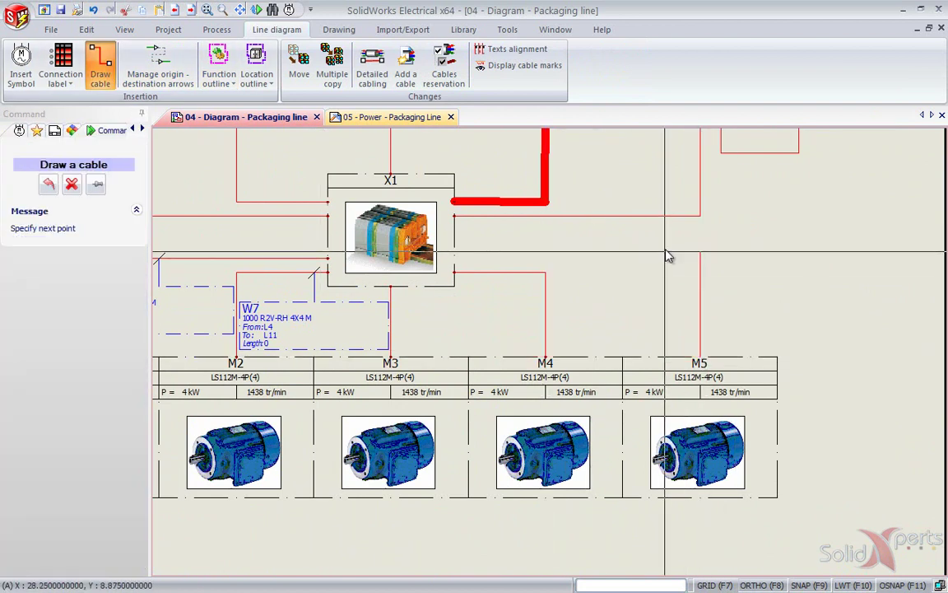
key(Escape)
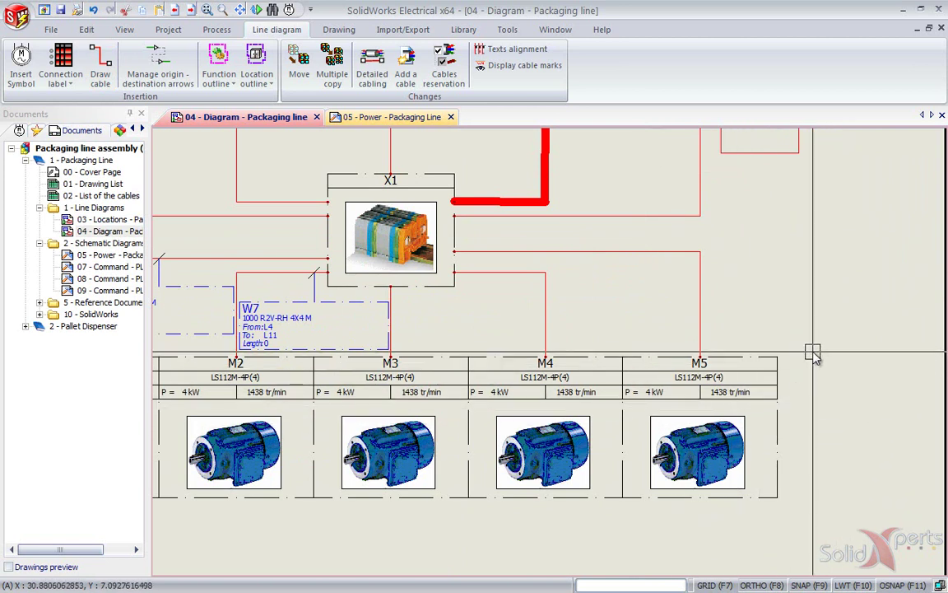
Review the packaging line diagram, then return to the 05 - Power - Packaging Line schematic and view the area around breaker Q5.
scroll(749, 297, down, 4)
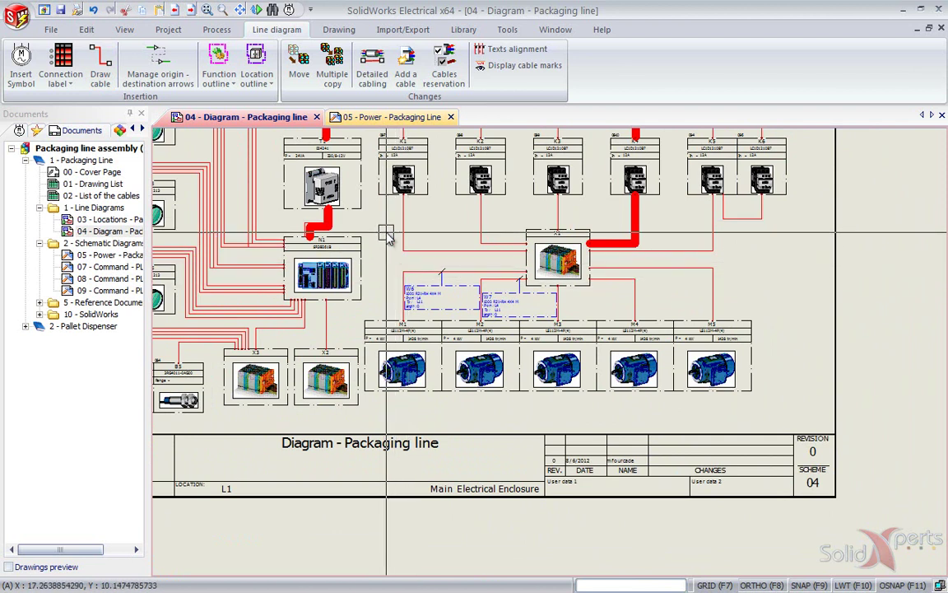
middle_drag(775, 250, 874, 414)
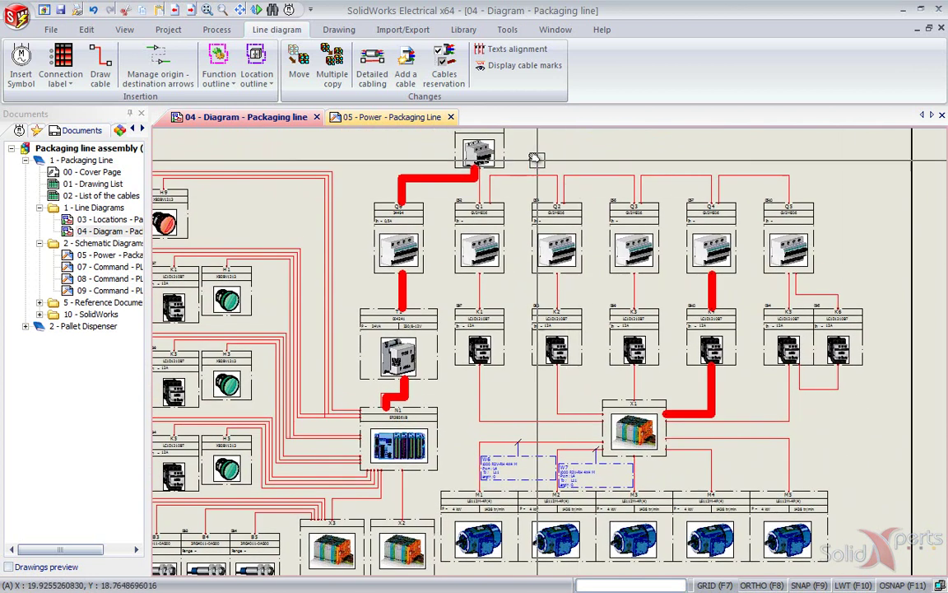
click(404, 118)
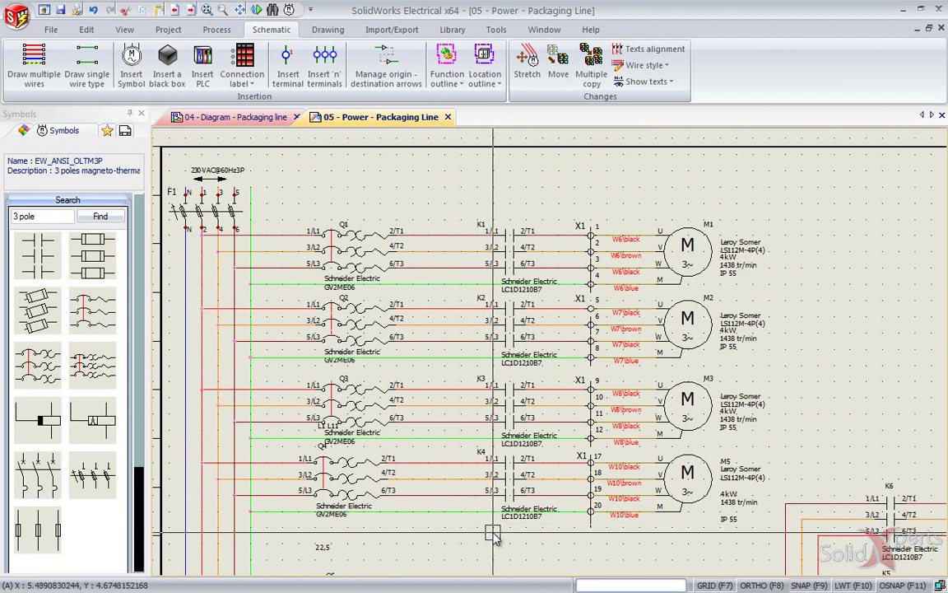
scroll(494, 528, down, 3)
scroll(413, 431, up, 3)
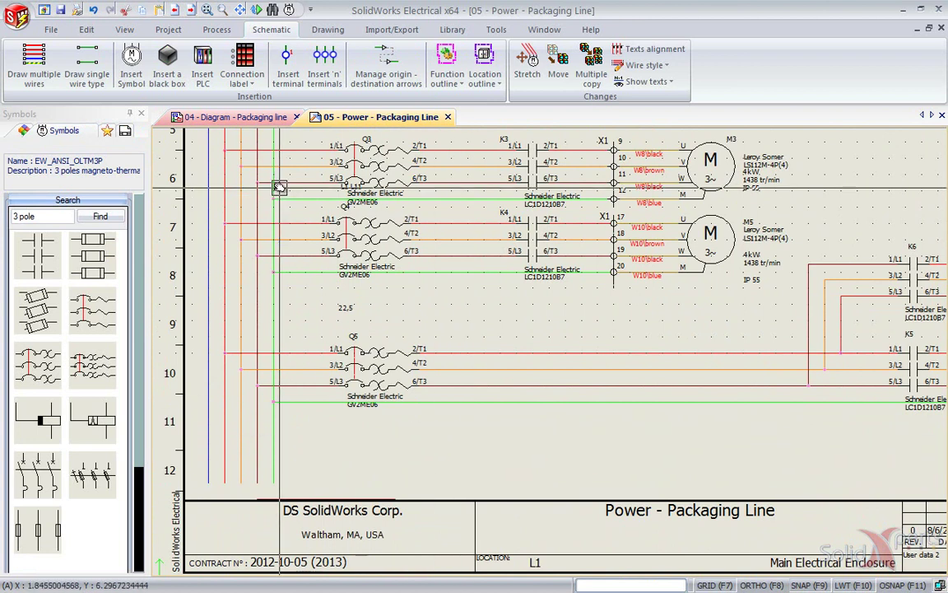
Open the 05 - Power - Pallet Dispenser schematic from the Pallet Dispenser book's schematic diagrams.
click(124, 131)
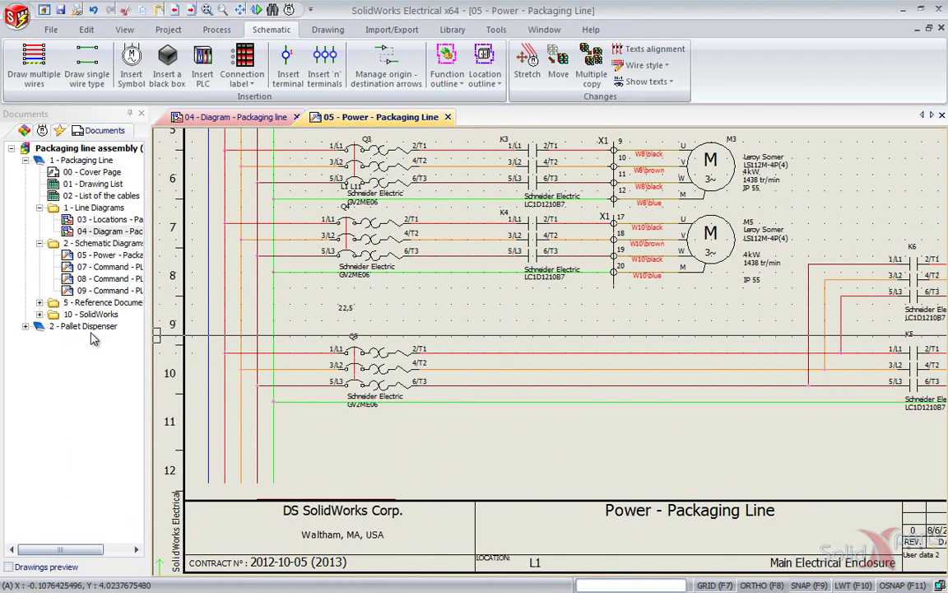
click(26, 327)
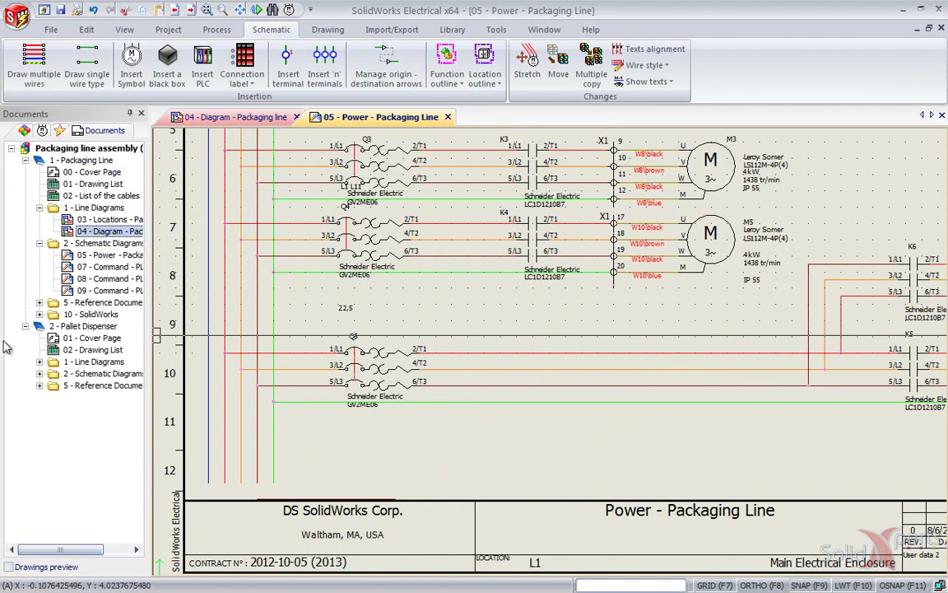
click(40, 374)
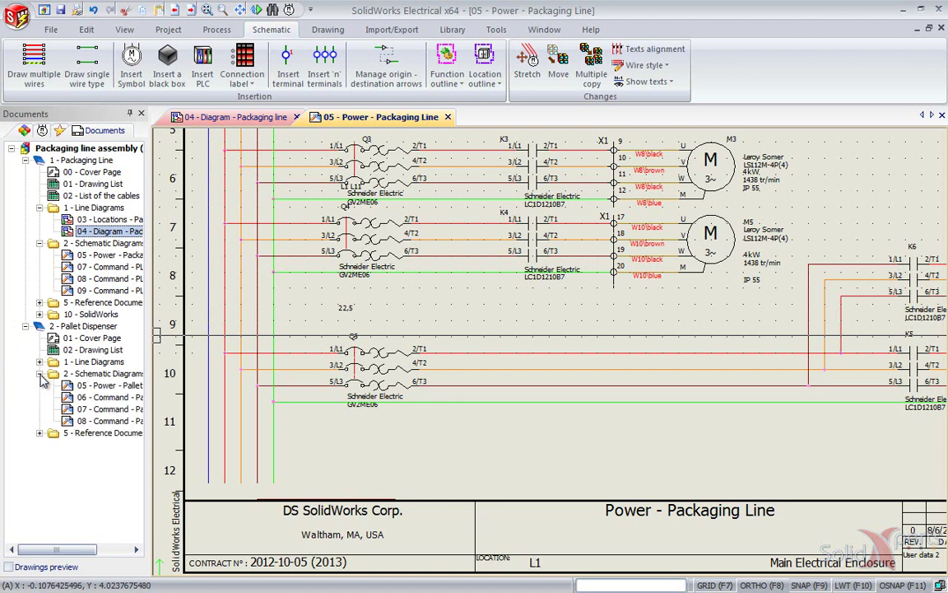
double_click(99, 386)
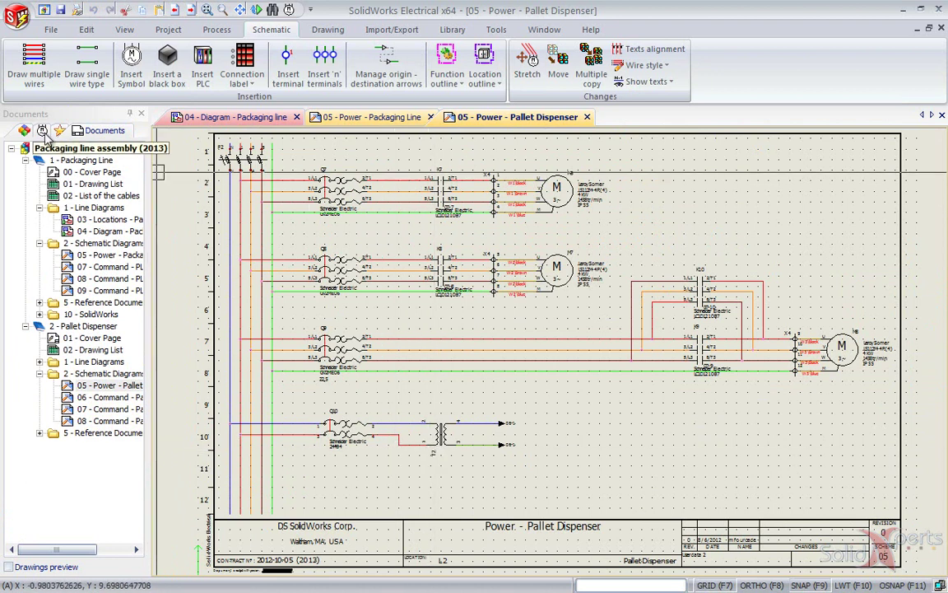
Permanently delete the second macro, the breaker and transformer circuit, from the Motor start group.
click(60, 130)
right_click(63, 343)
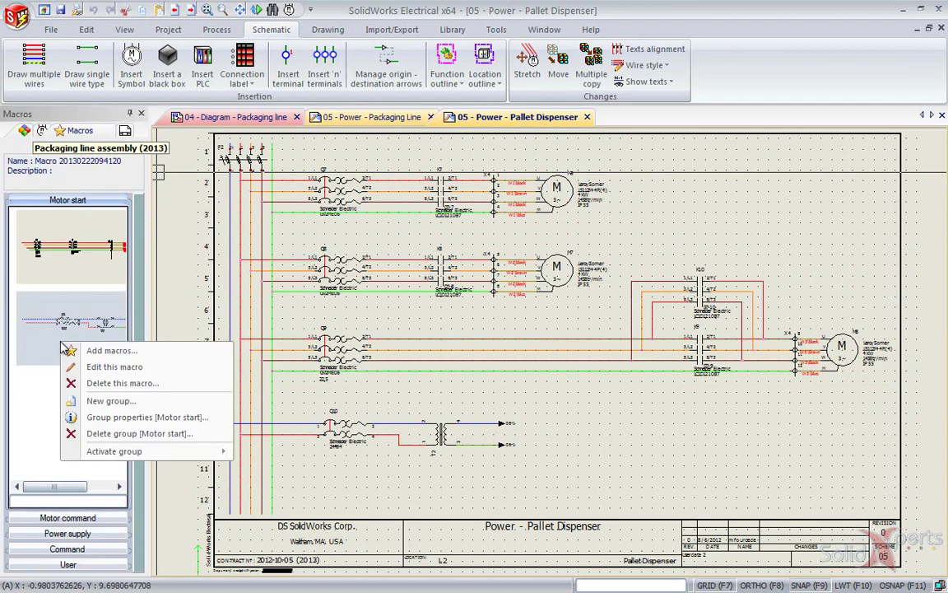
click(103, 383)
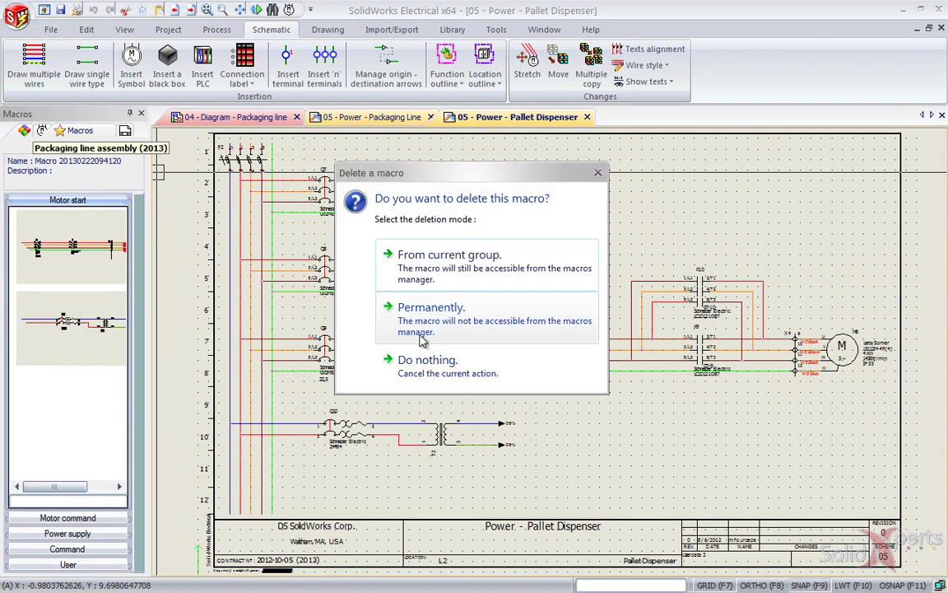
click(430, 310)
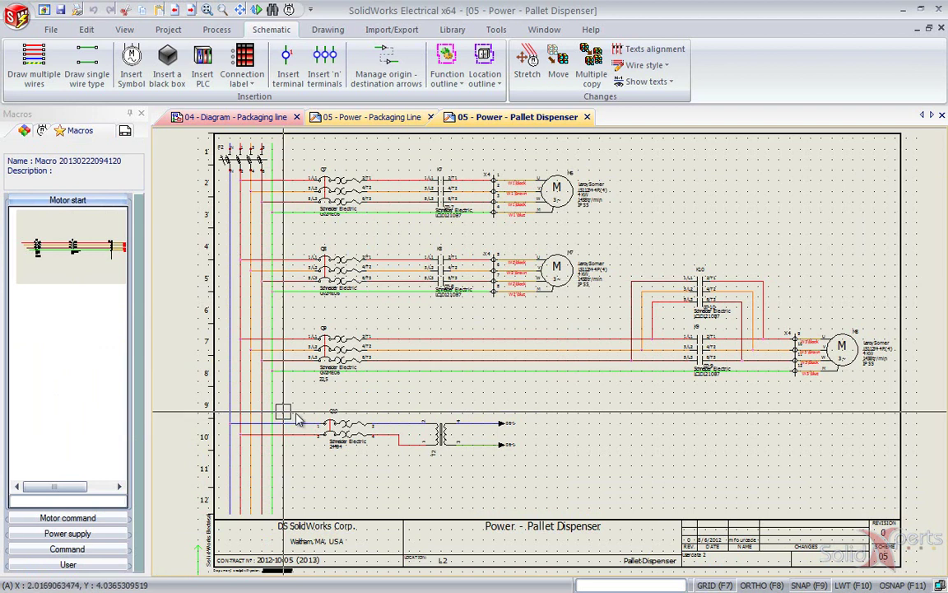
Create a macro in the Motor start group from breaker Q10, transformer T2 and their wires and arrows, keeping the default name.
scroll(358, 465, up, 1)
scroll(358, 466, up, 3)
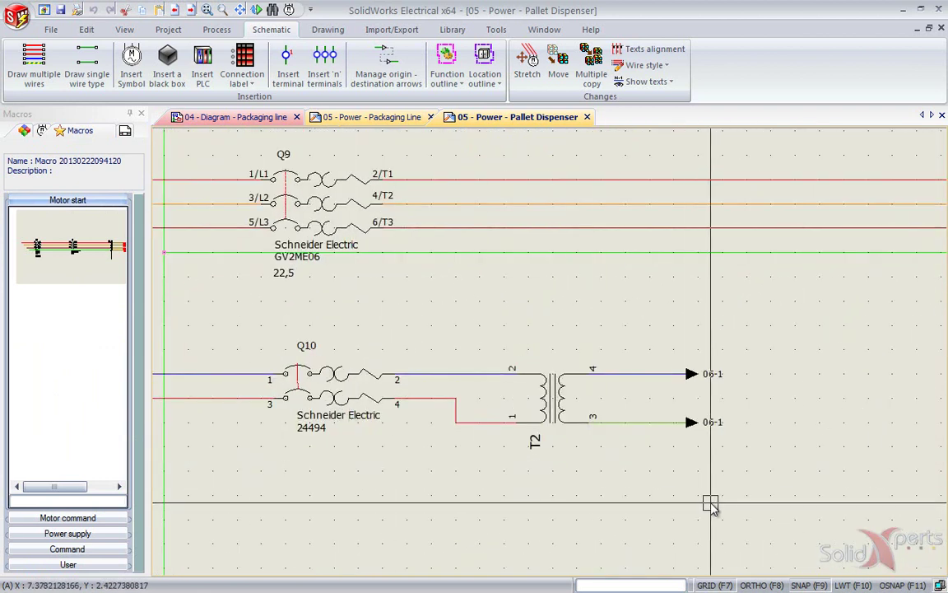
click(829, 531)
click(232, 320)
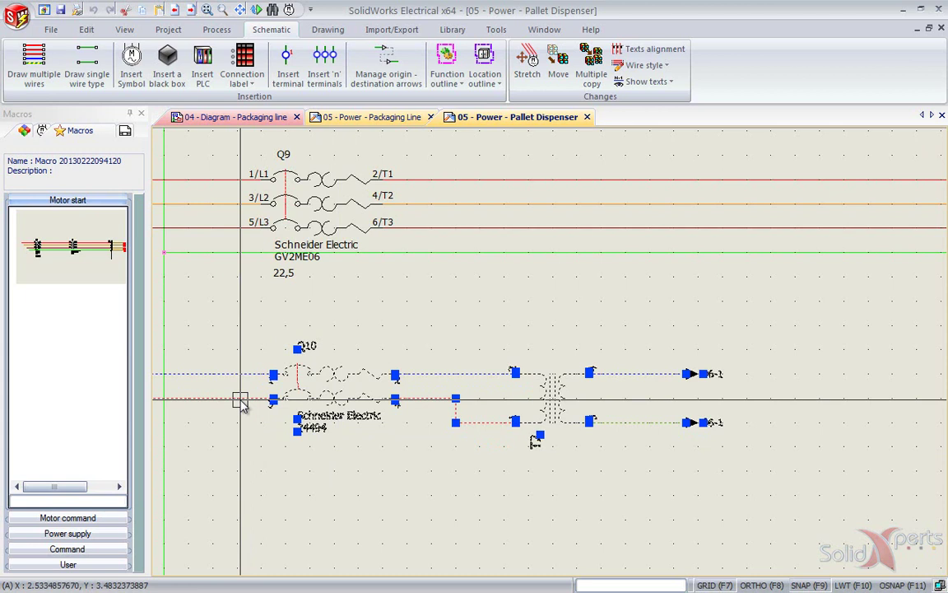
drag(240, 402, 80, 355)
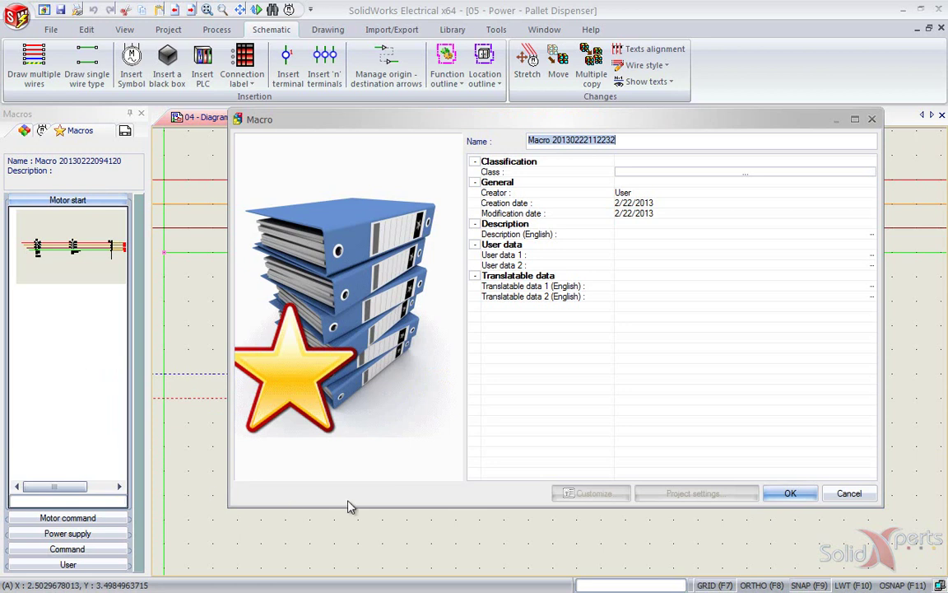
click(788, 496)
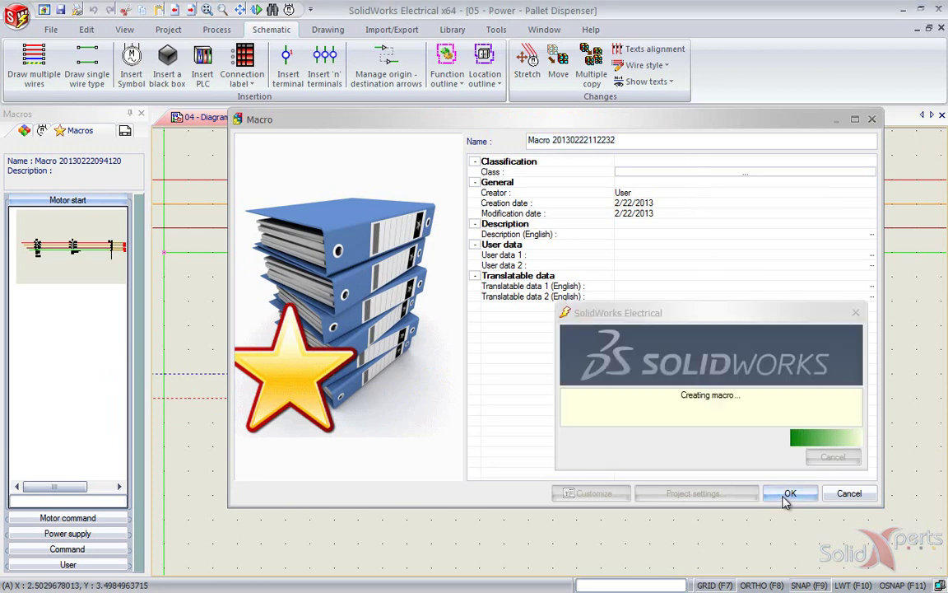
key(Escape)
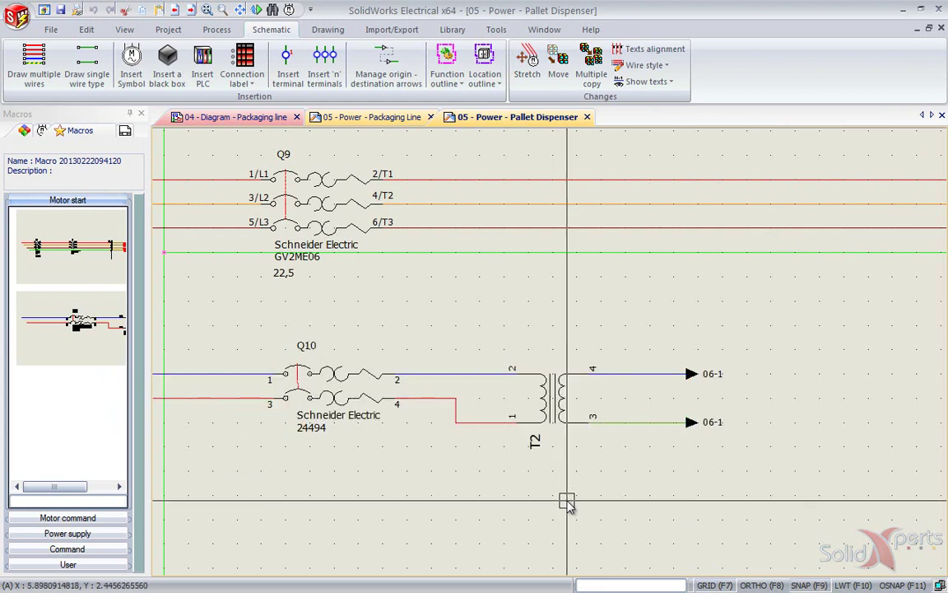
Close the 05 - Power - Pallet Dispenser schematic and insert the breaker-transformer macro below breaker Q5 in the Packaging Line schematic.
scroll(504, 494, down, 3)
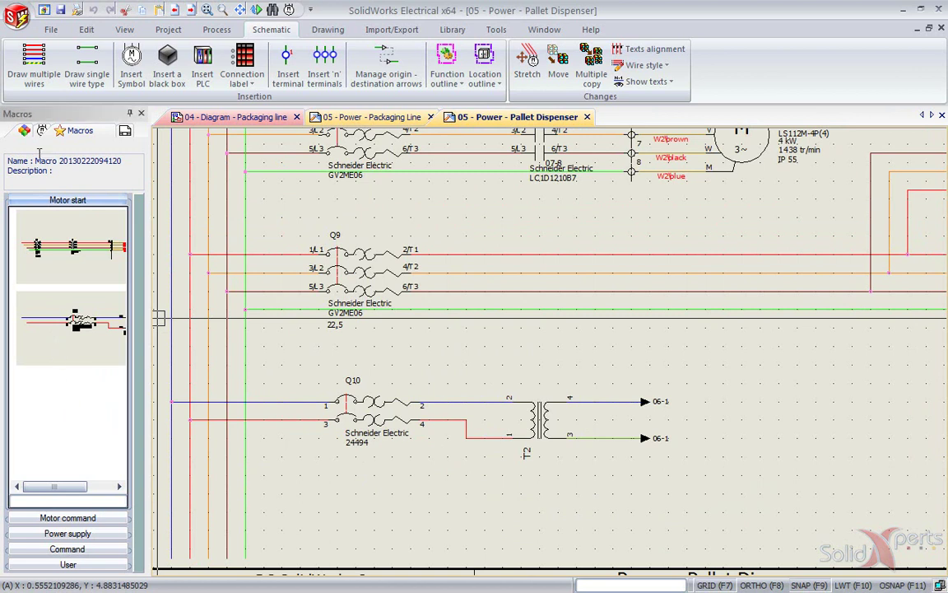
click(123, 130)
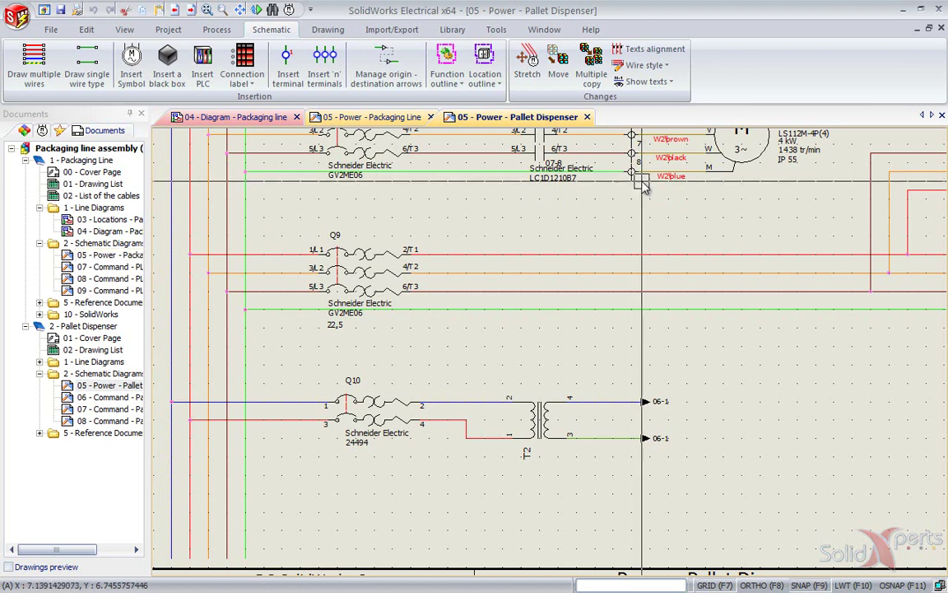
click(587, 117)
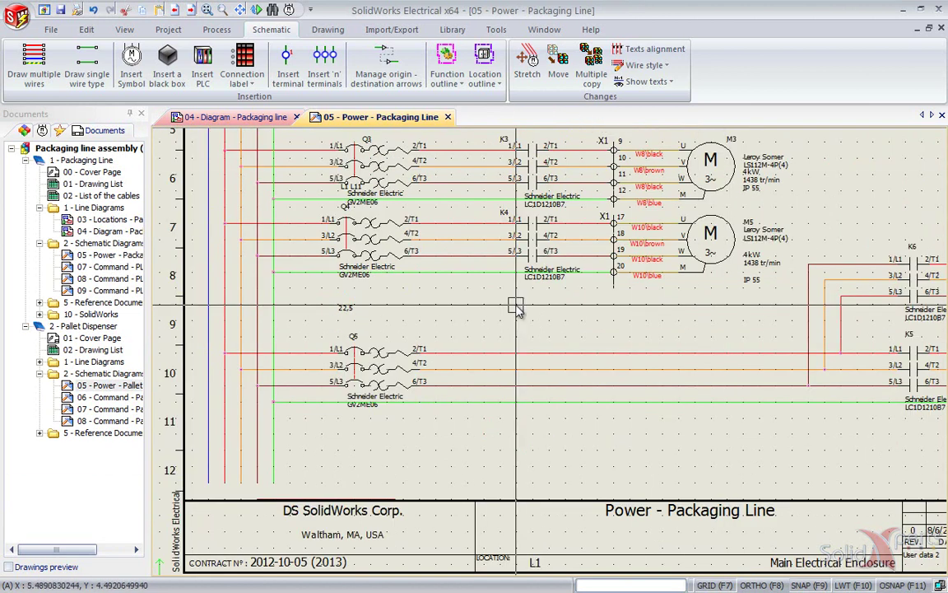
click(66, 132)
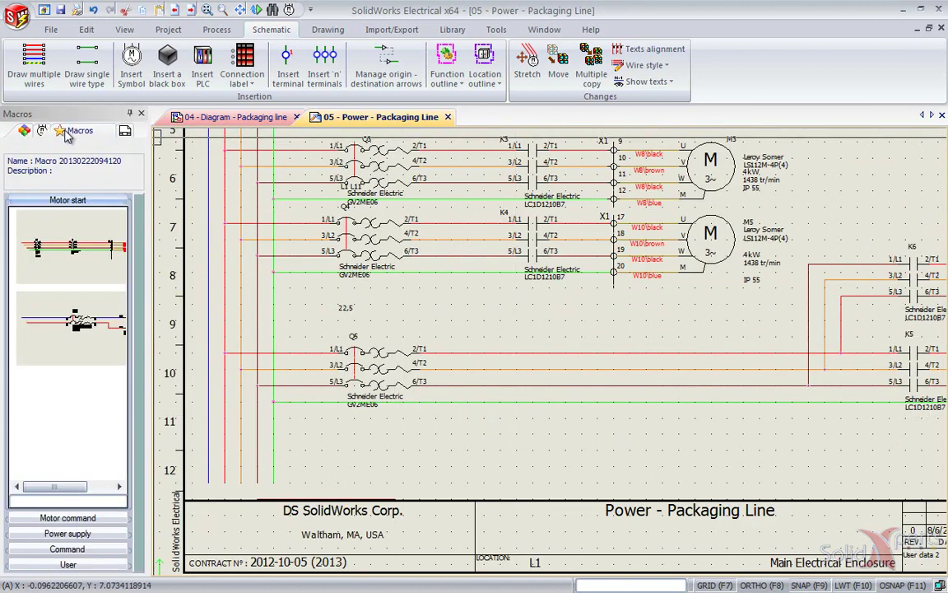
drag(47, 333, 319, 459)
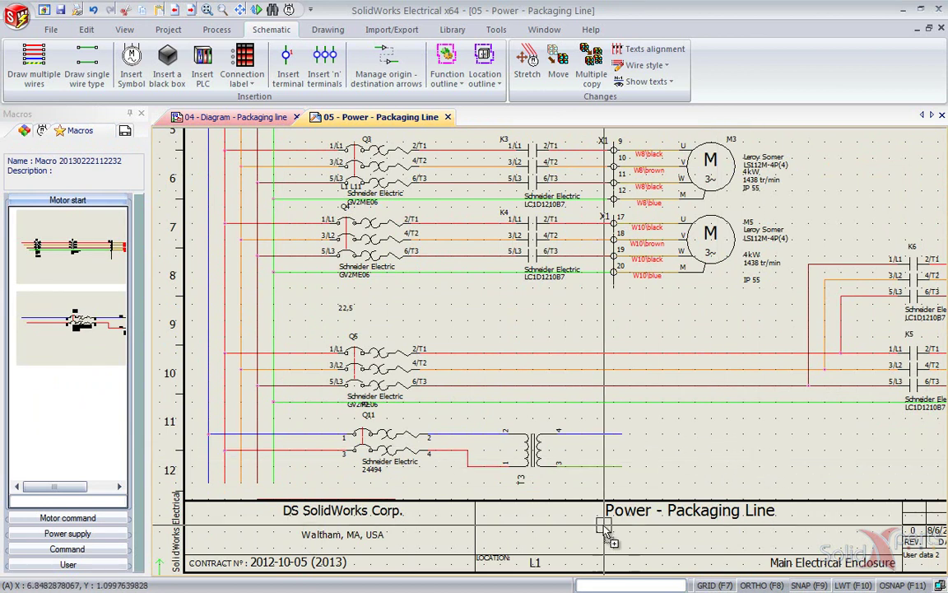
Set the inserted breaker's mark number to 6 and associate its symbol with the existing component Q6 of the main function.
scroll(655, 455, up, 1)
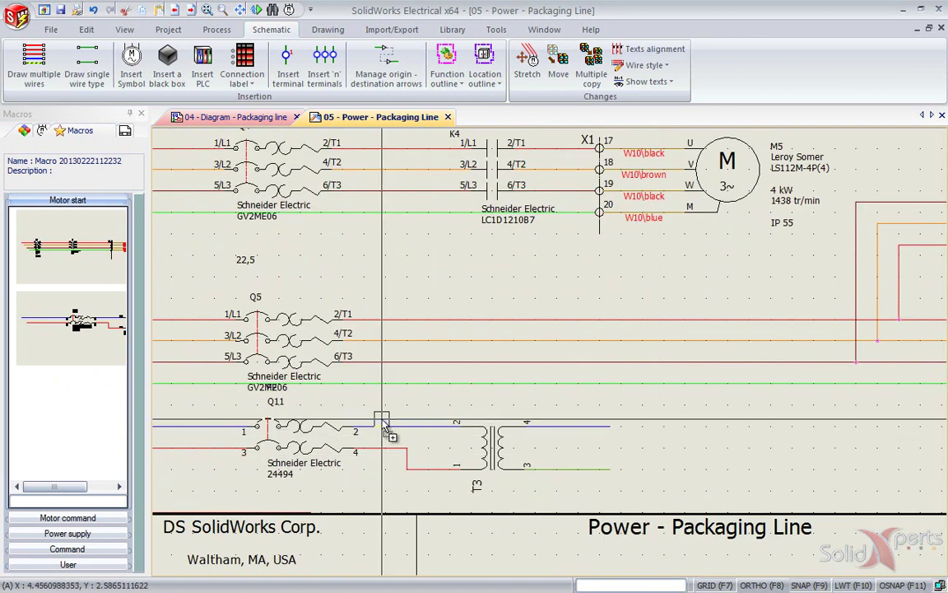
scroll(494, 445, down, 1)
scroll(285, 428, up, 2)
scroll(286, 428, up, 1)
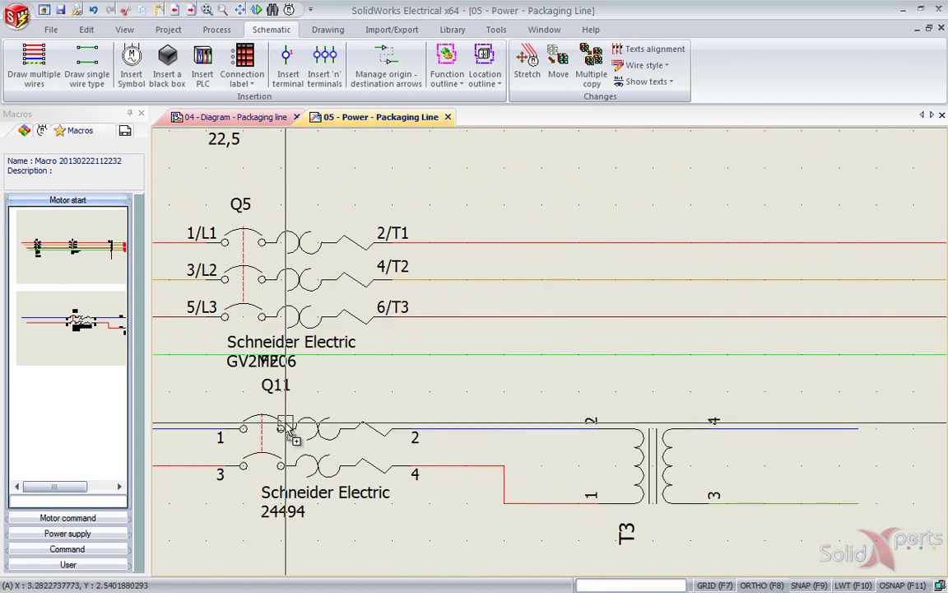
scroll(272, 448, down, 1)
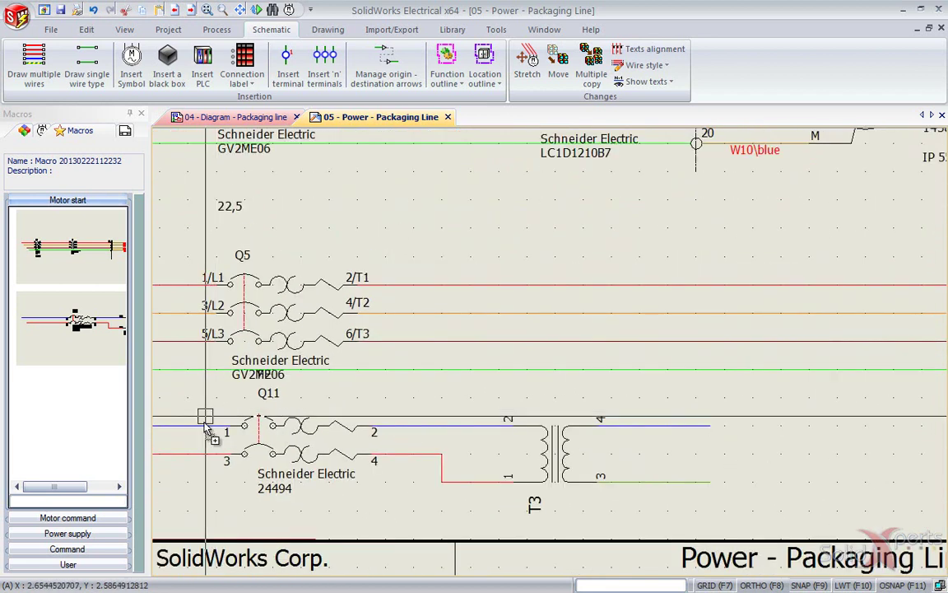
click(297, 428)
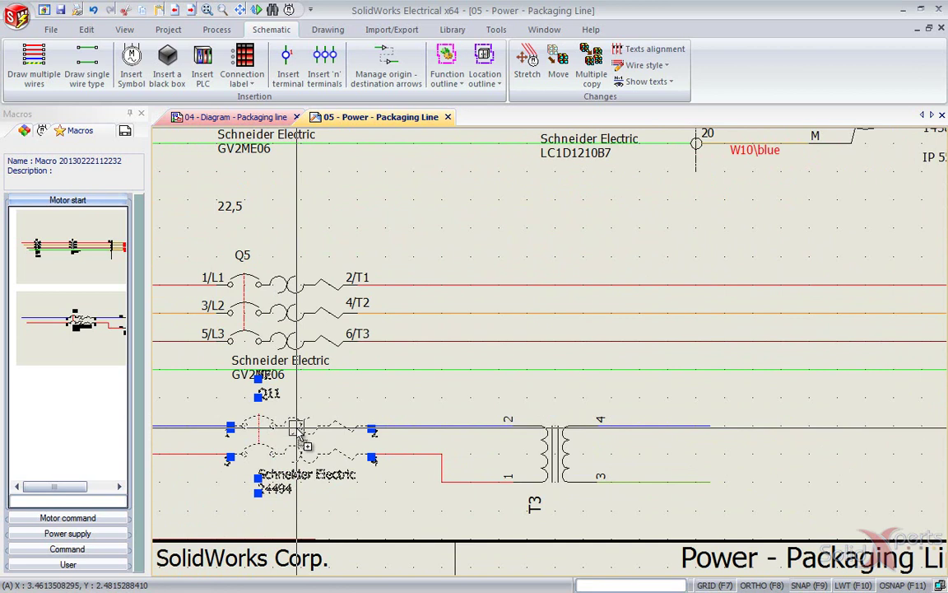
right_click(298, 432)
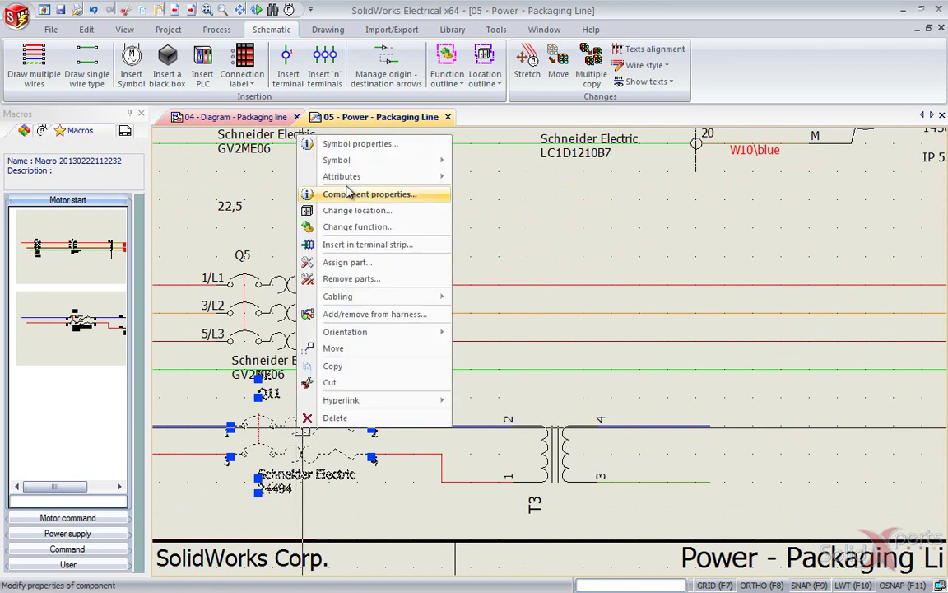
click(321, 134)
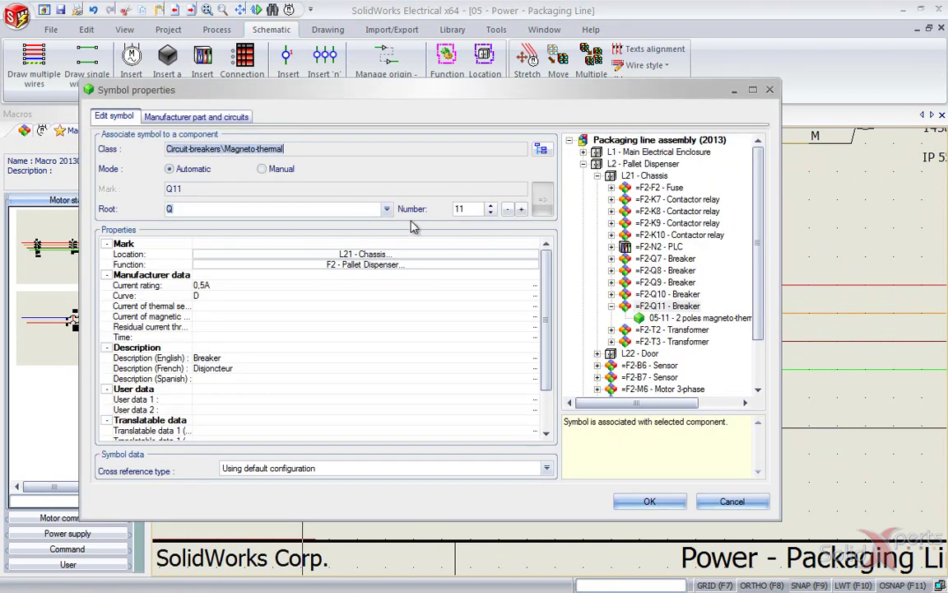
click(470, 210)
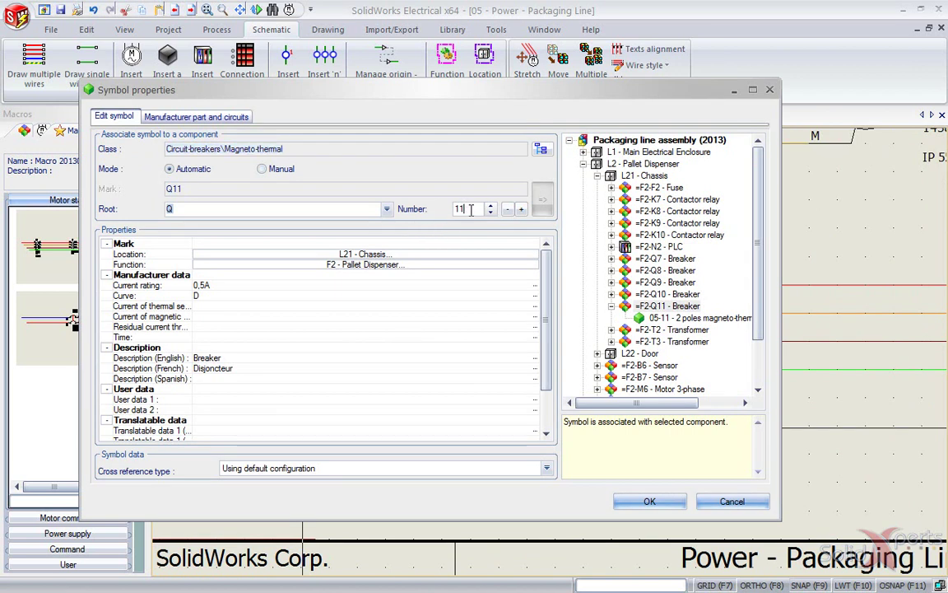
key(BackSpace)
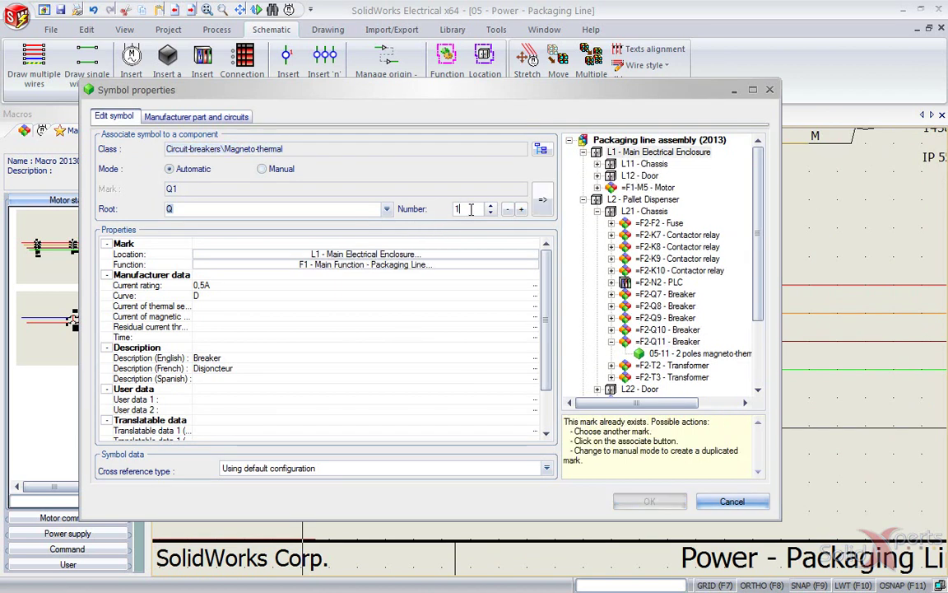
key(BackSpace)
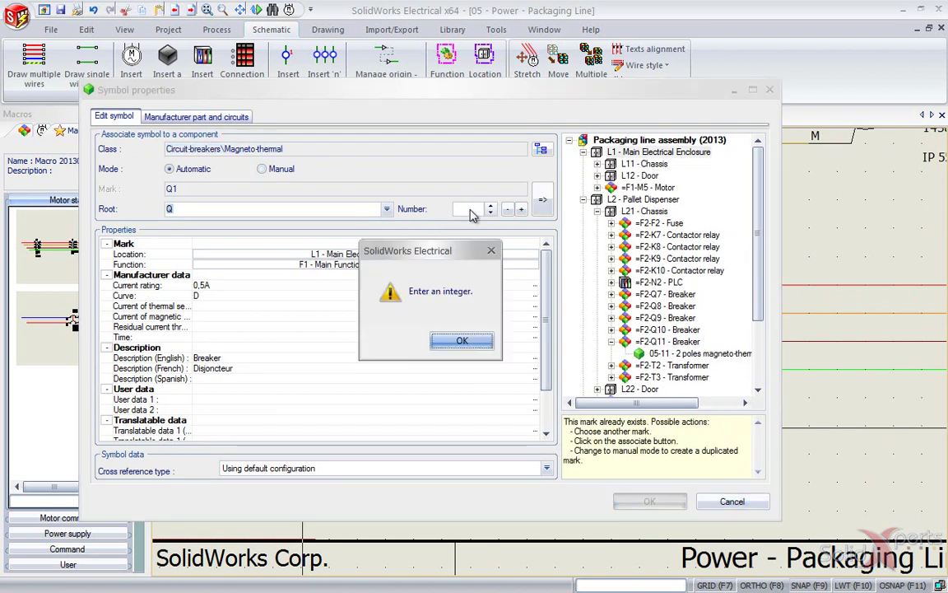
click(462, 340)
text(6)
key(Delete)
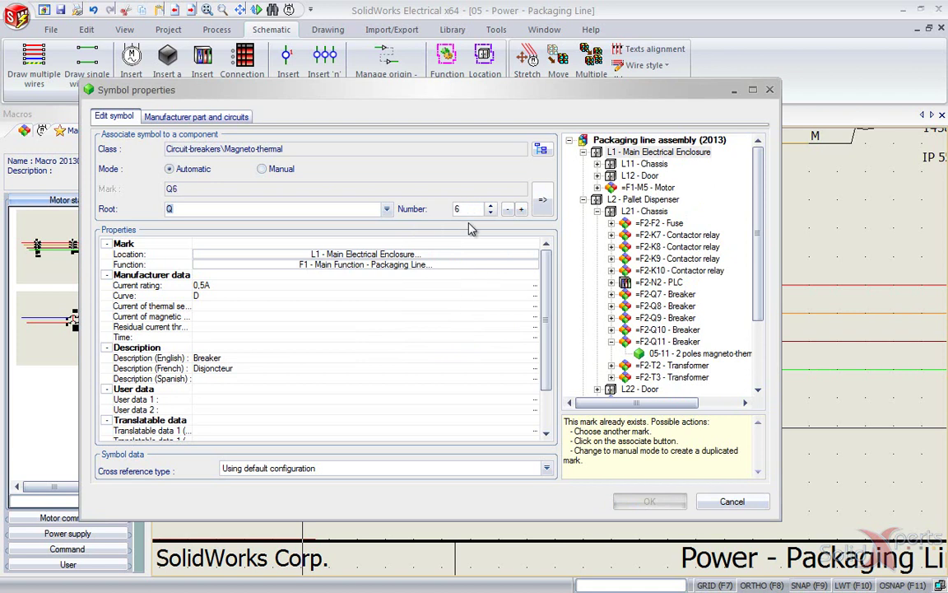
click(541, 204)
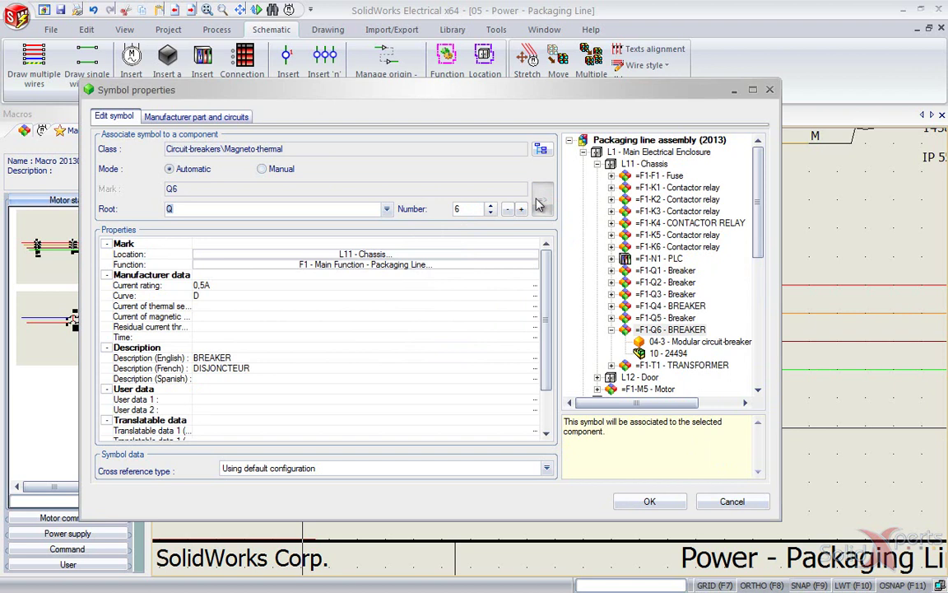
click(650, 502)
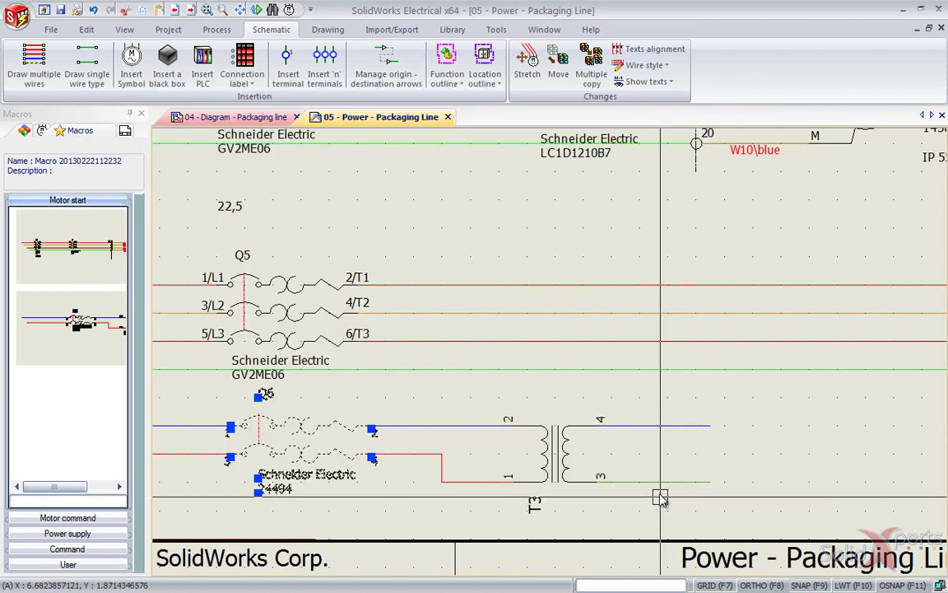
Set the inserted transformer's mark number to 1 and associate its symbol with the existing component T1.
right_click(562, 461)
mouse_move(661, 216)
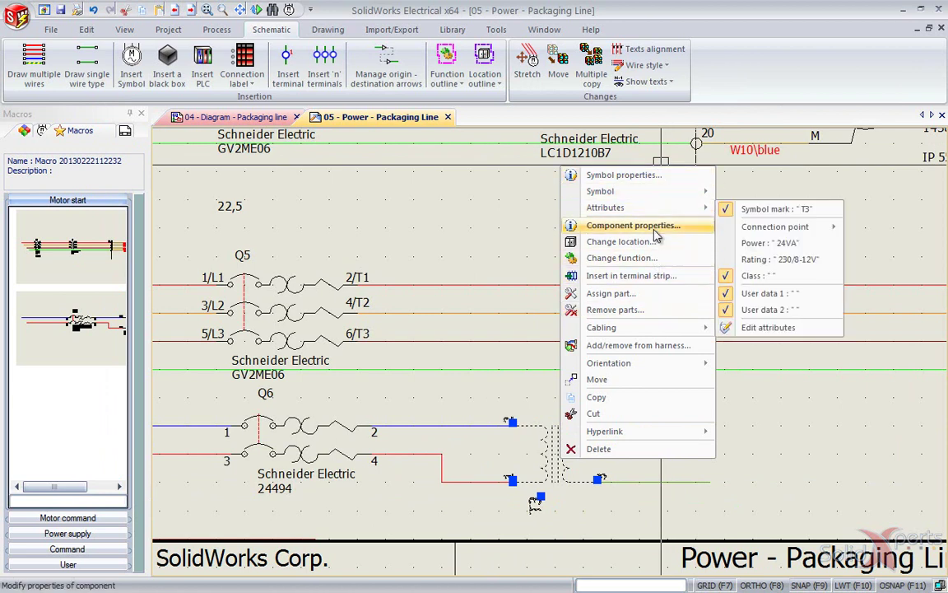
click(655, 175)
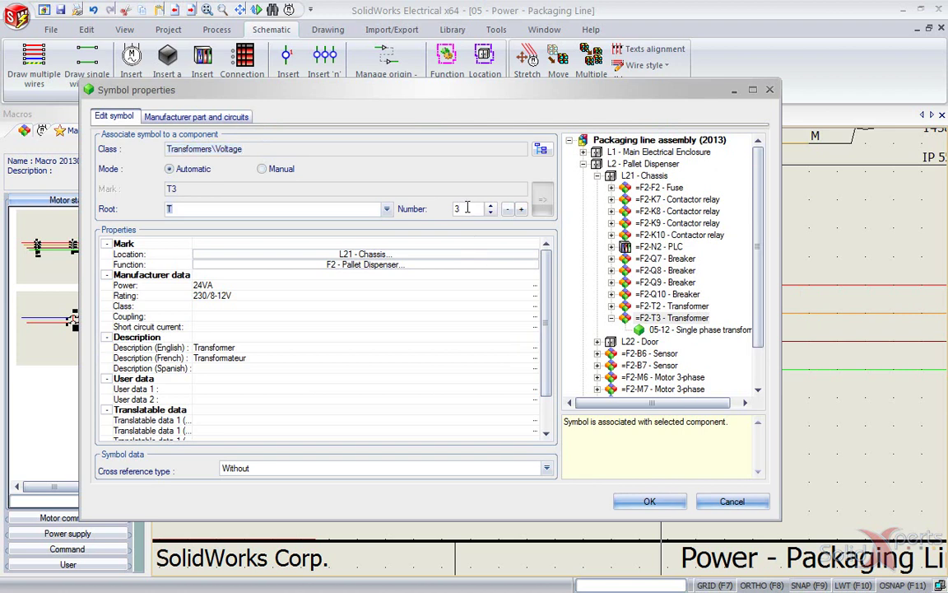
text(1)
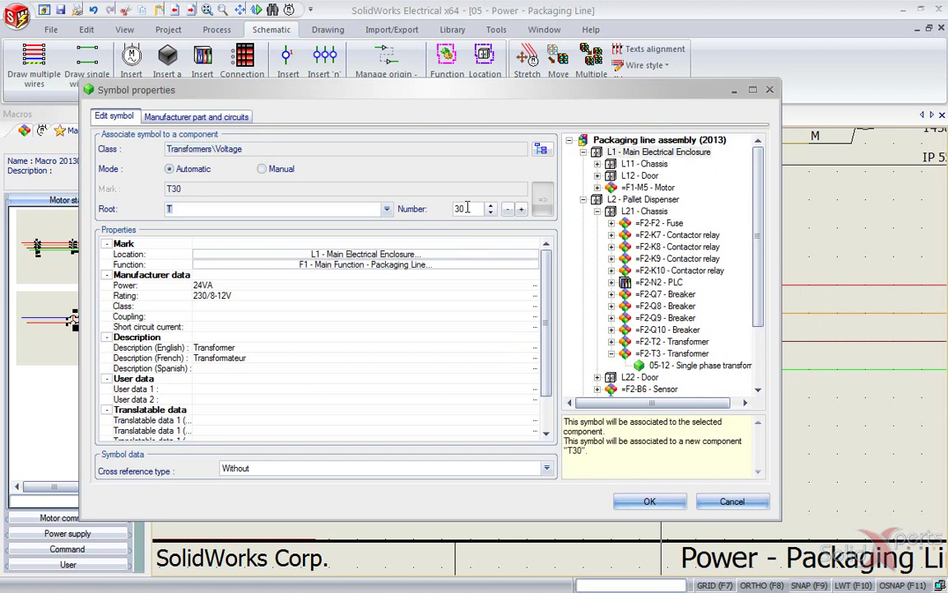
key(BackSpace)
key(BackSpace)
text(1)
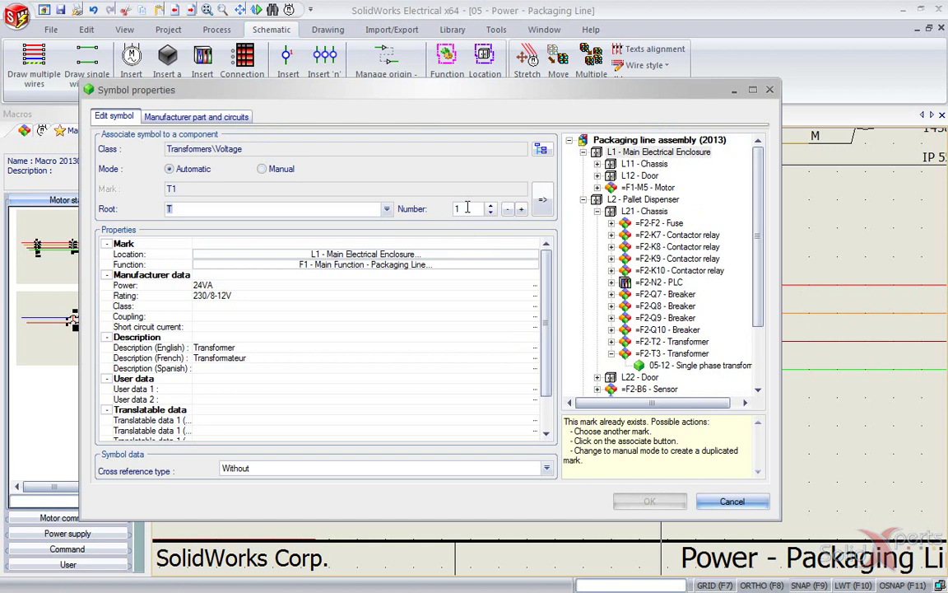
click(542, 199)
click(640, 503)
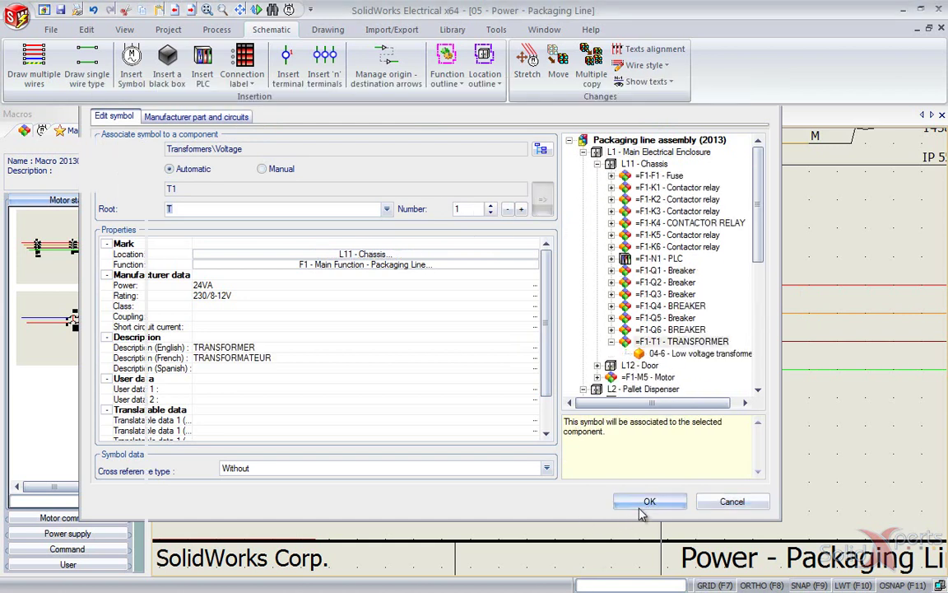
Link the wire from transformer T1's terminal 4 to the blue wire's upper end in 07 - Command - PLC - Line 1 with origin-destination arrows.
scroll(363, 498, down, 1)
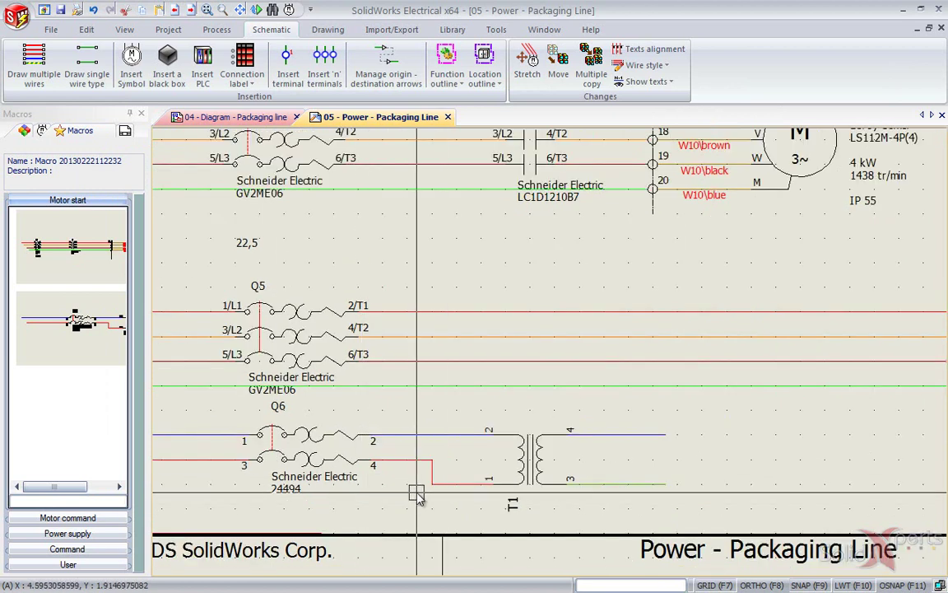
click(210, 10)
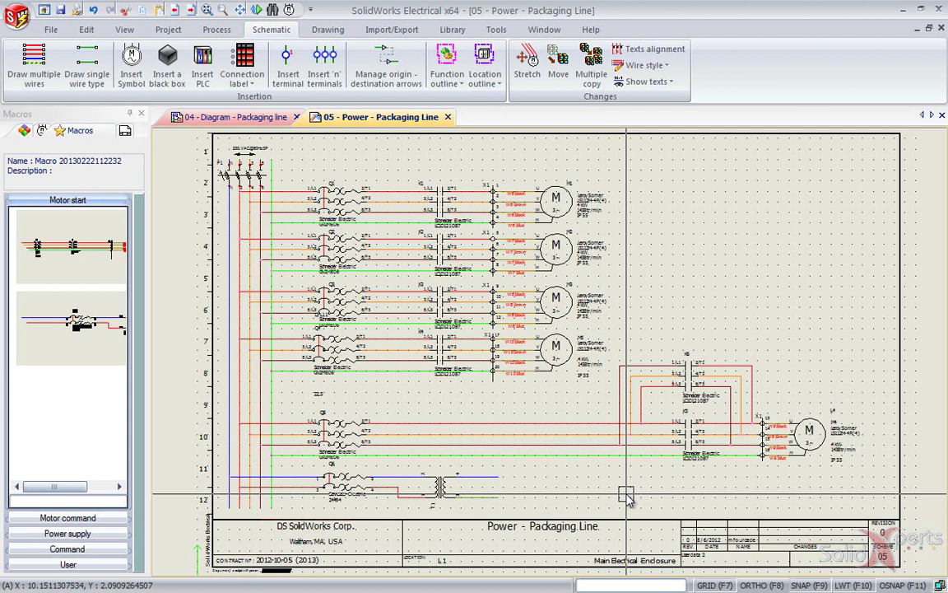
click(405, 86)
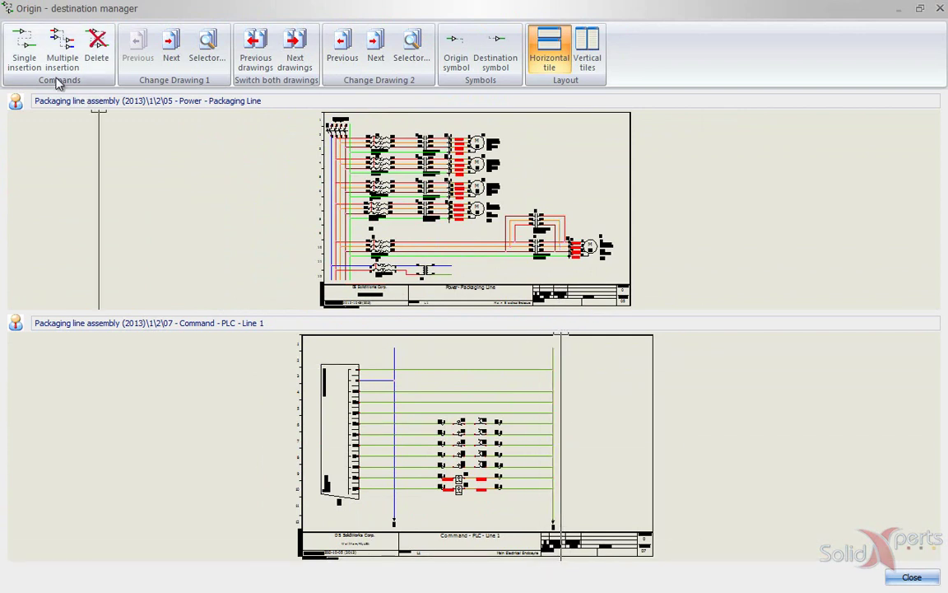
click(24, 48)
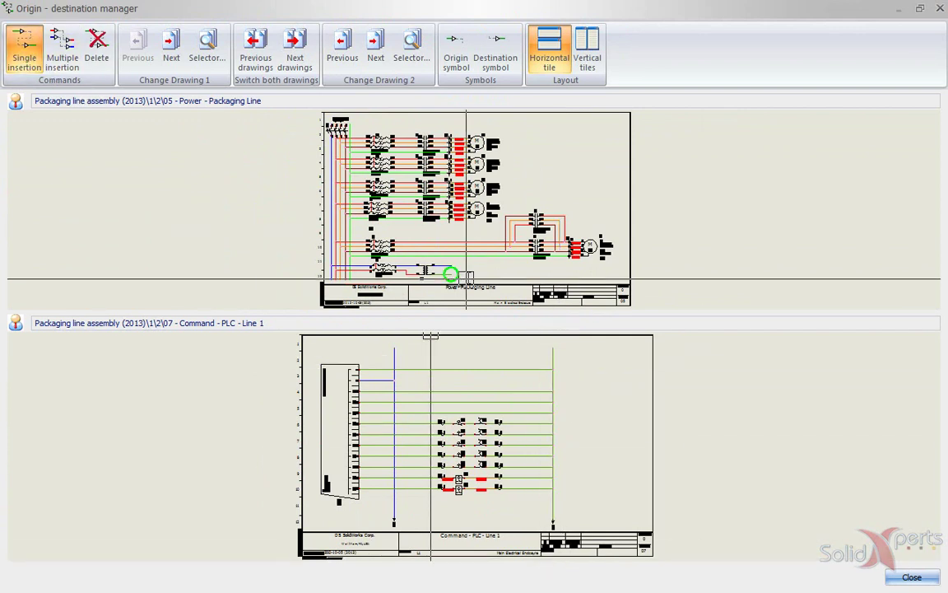
click(451, 266)
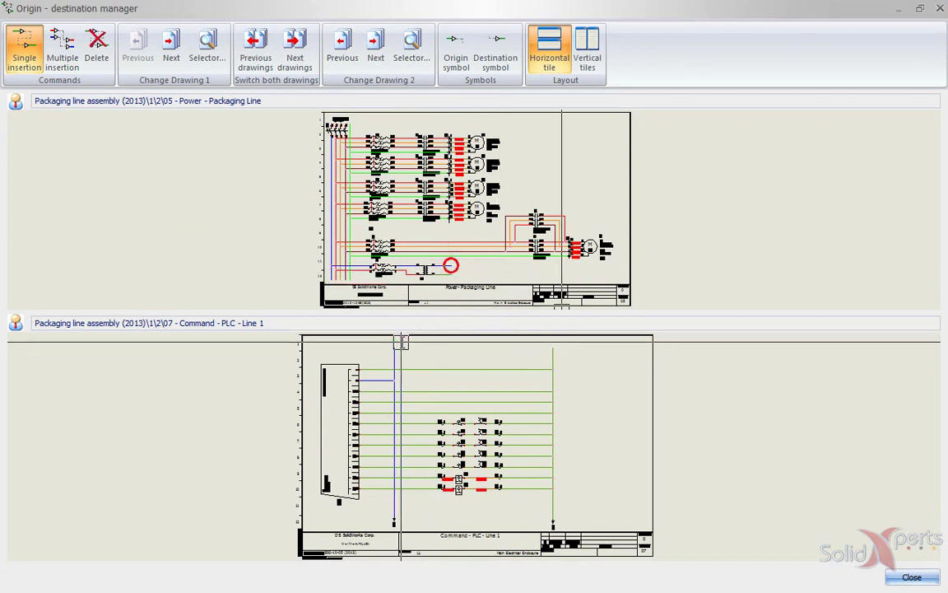
click(400, 341)
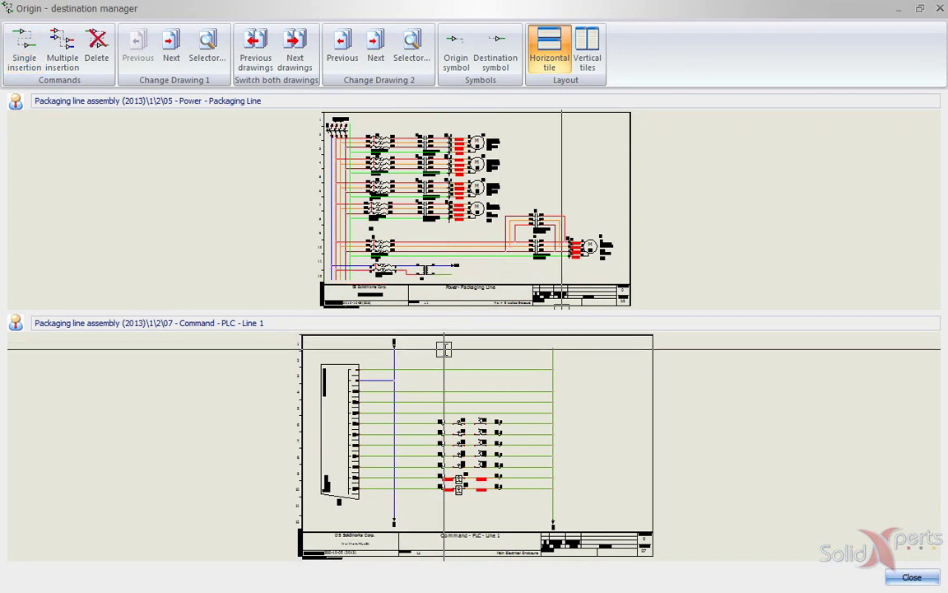
Link the wire from transformer T1's terminal 3 to the green wire's upper end in 07 - Command - PLC - Line 1 with origin-destination arrows.
scroll(468, 282, up, 5)
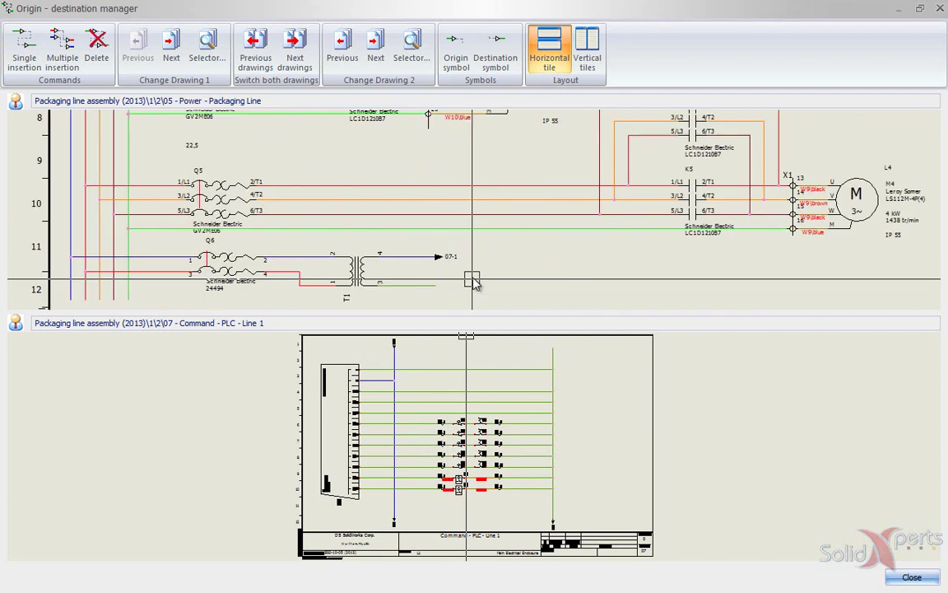
scroll(468, 282, up, 3)
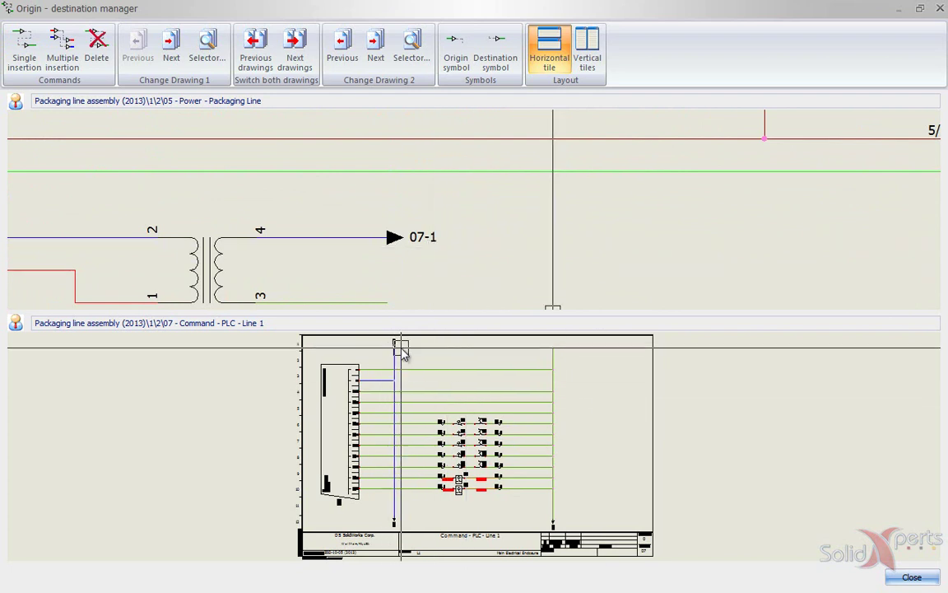
scroll(399, 352, up, 5)
scroll(410, 362, up, 3)
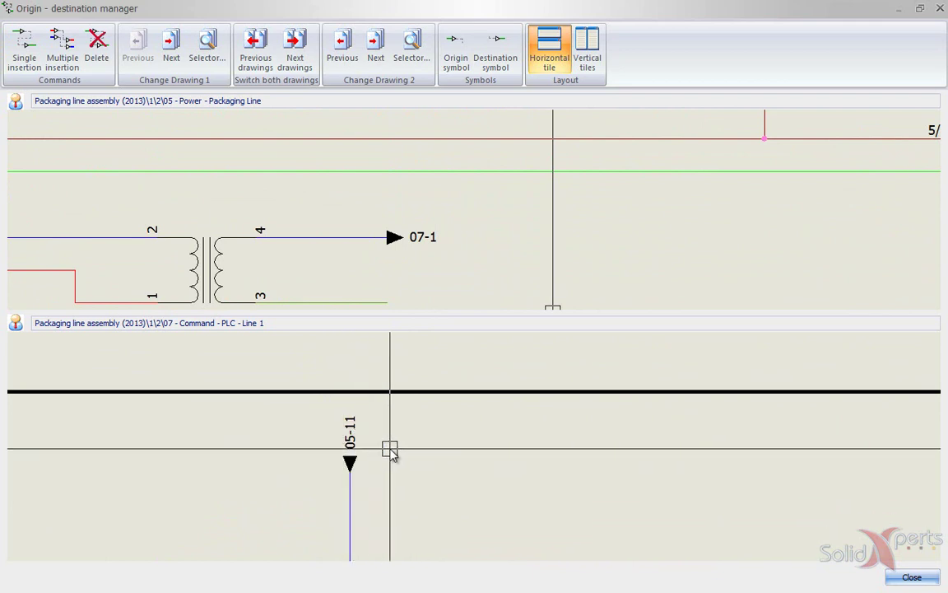
scroll(493, 437, down, 5)
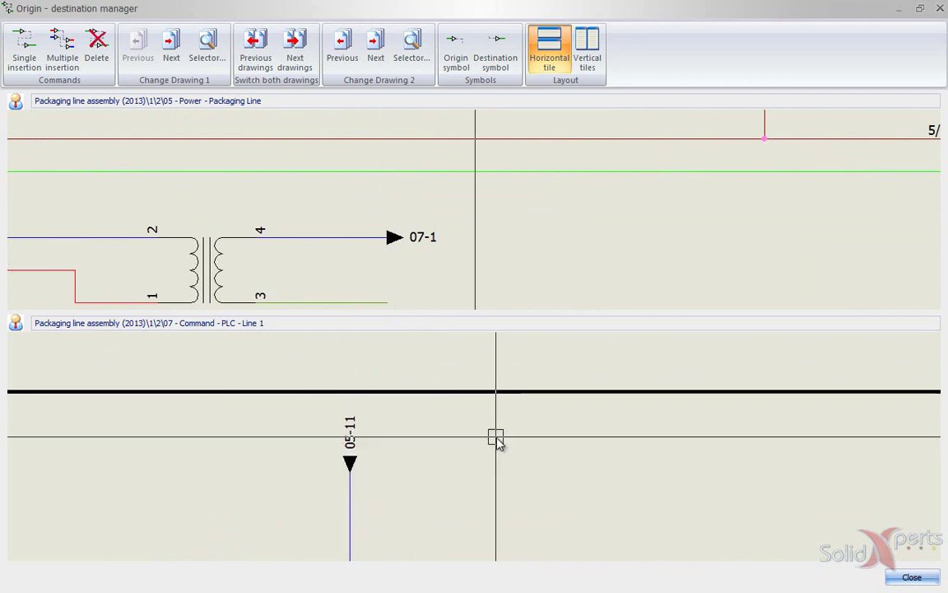
scroll(666, 498, up, 5)
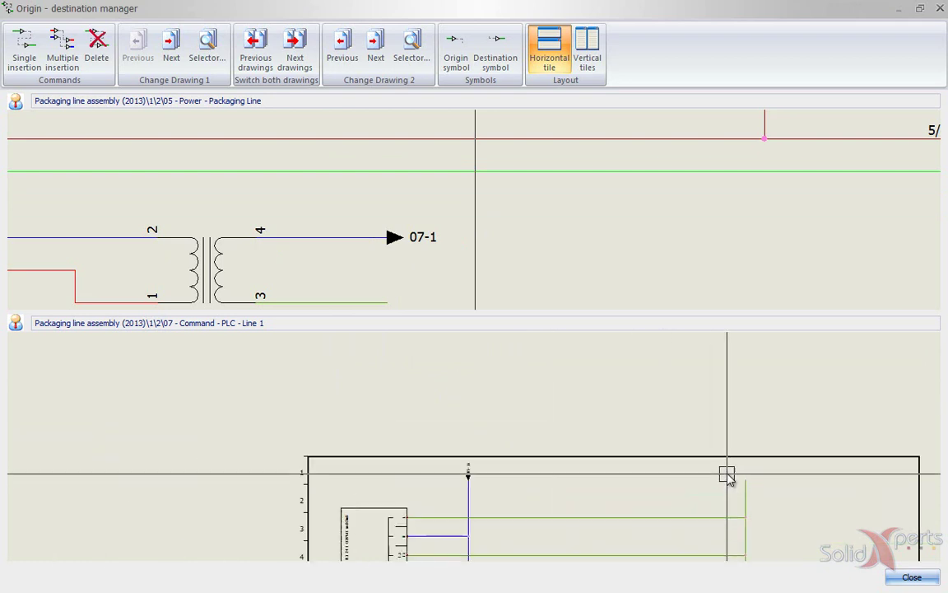
middle_drag(575, 267, 578, 237)
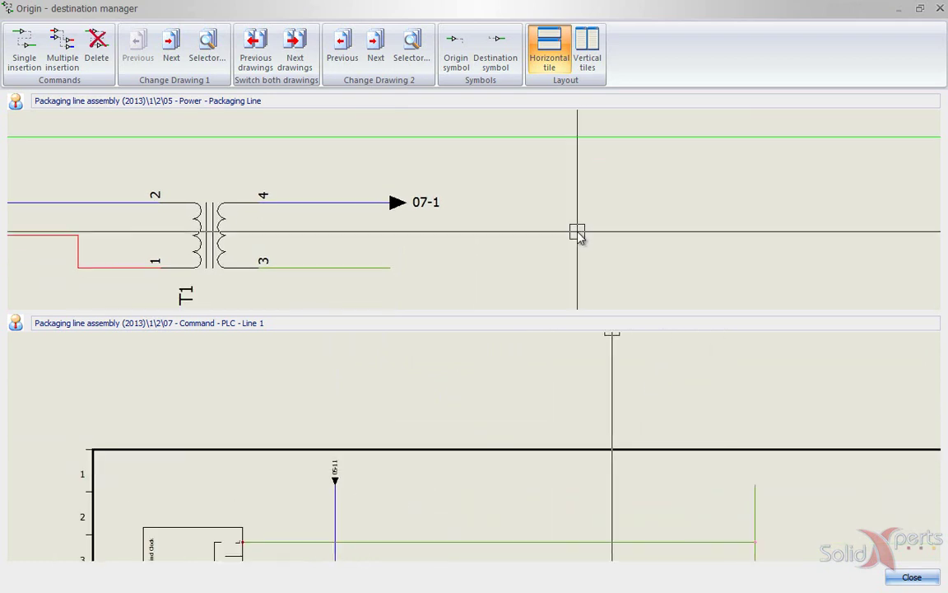
click(26, 51)
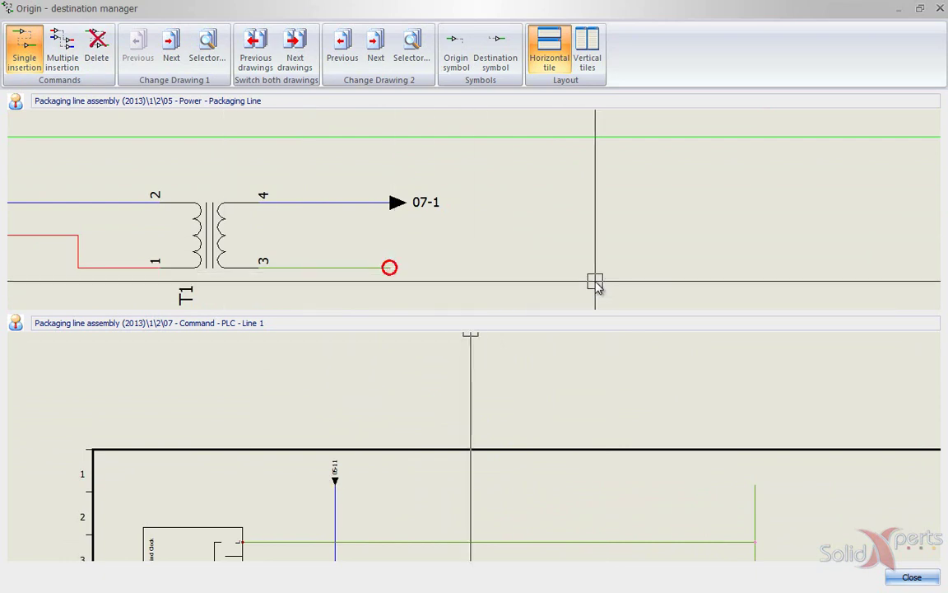
click(759, 508)
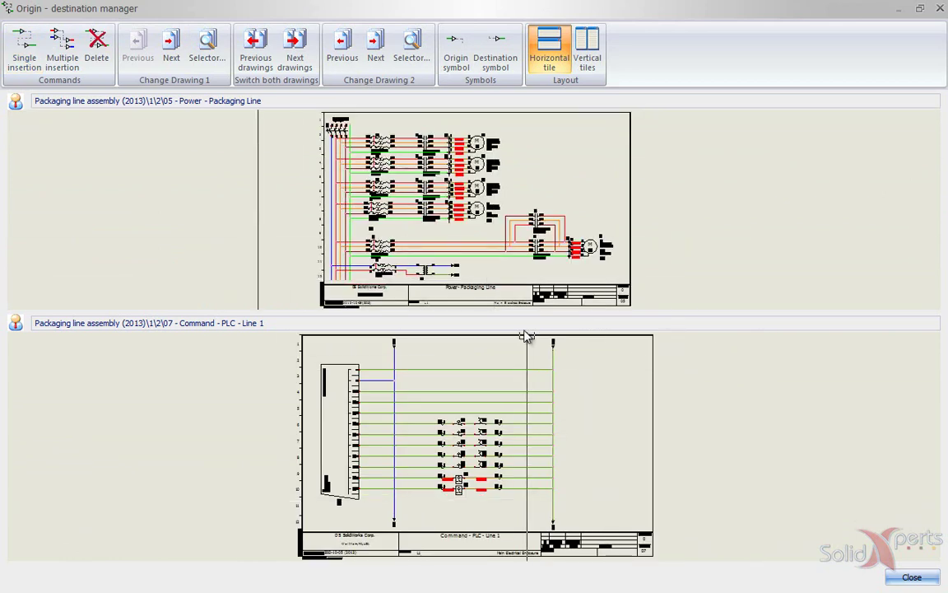
Check the arrow references at both ends of the linked green wire and close the origin-destination manager.
scroll(531, 338, up, 5)
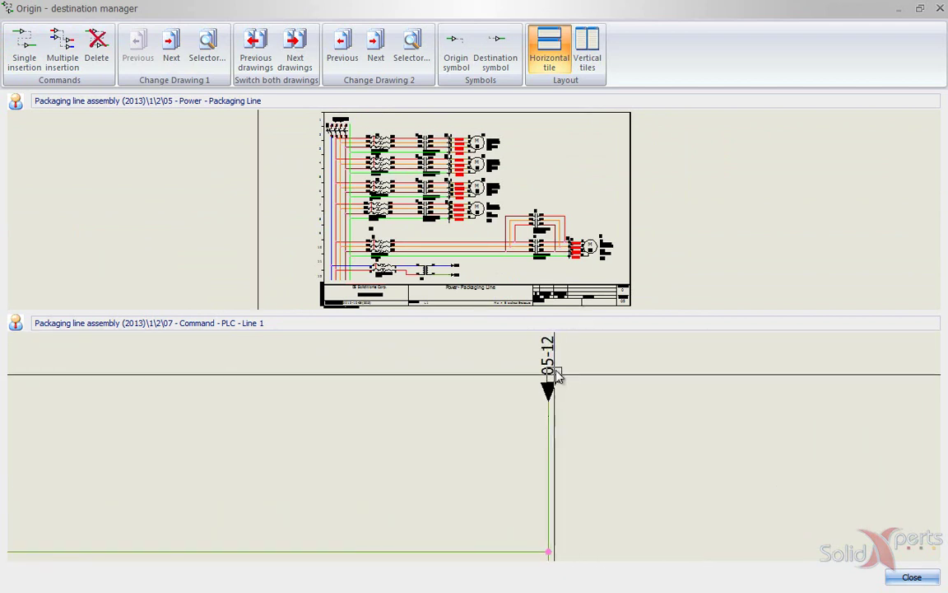
scroll(476, 274, up, 2)
scroll(476, 274, up, 3)
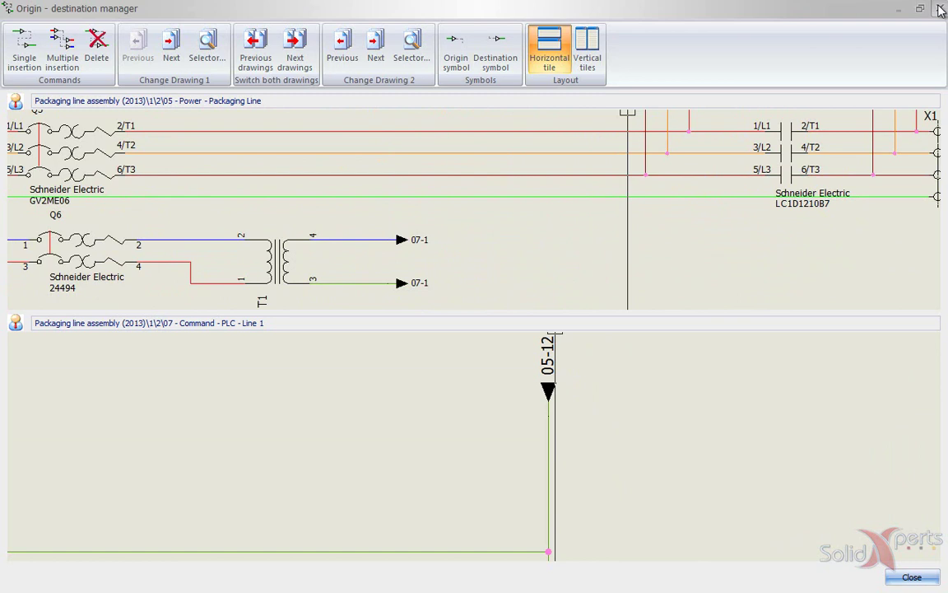
click(941, 9)
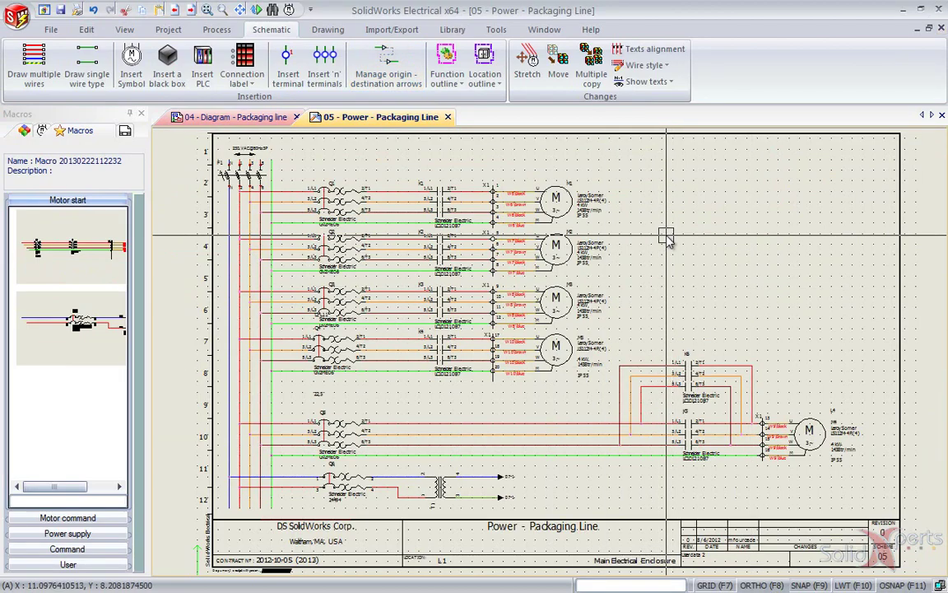
Follow the arrow on the wire from T1's terminal 4 to its incoming redirection 07-1 and view the whole PLC schematic.
click(513, 501)
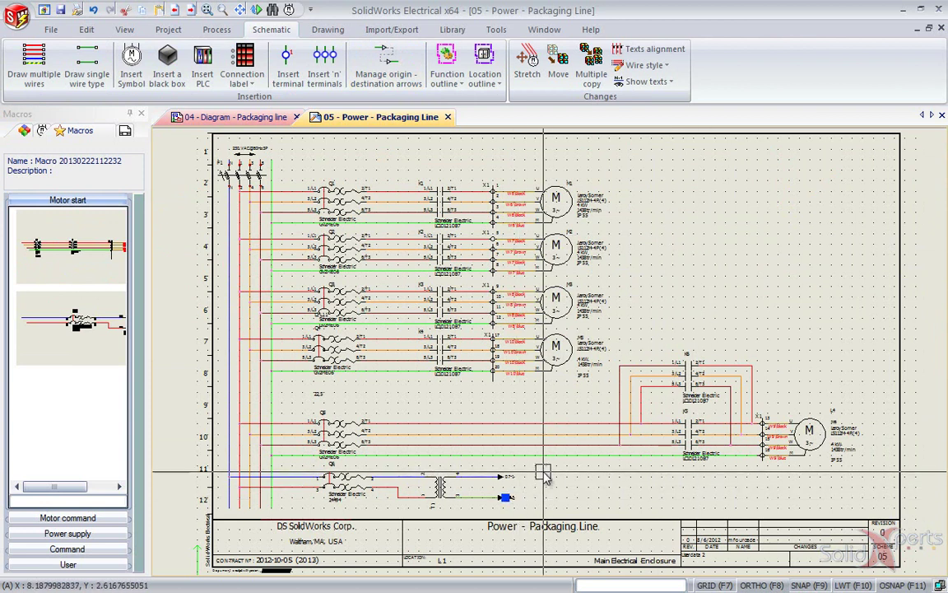
scroll(531, 482, up, 3)
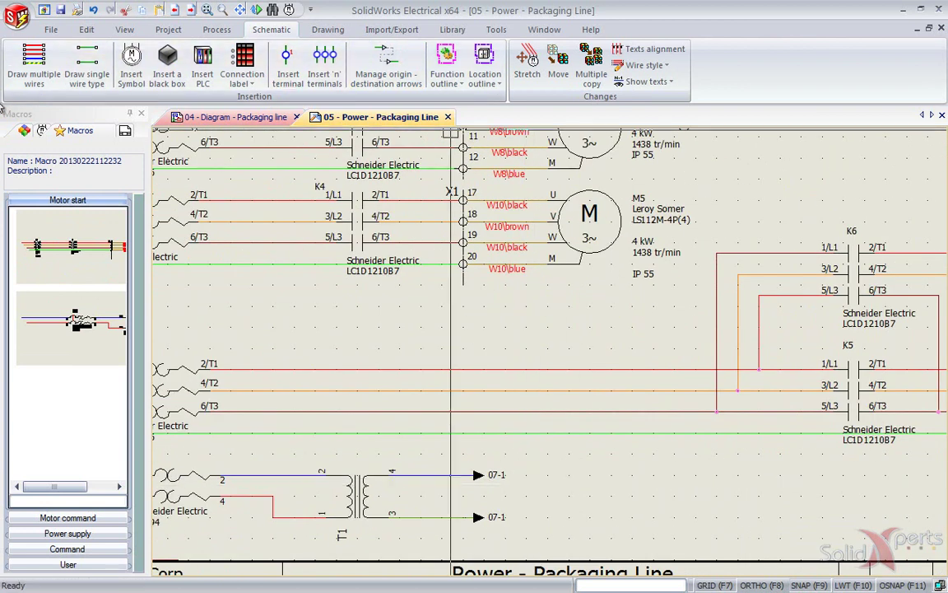
right_click(481, 475)
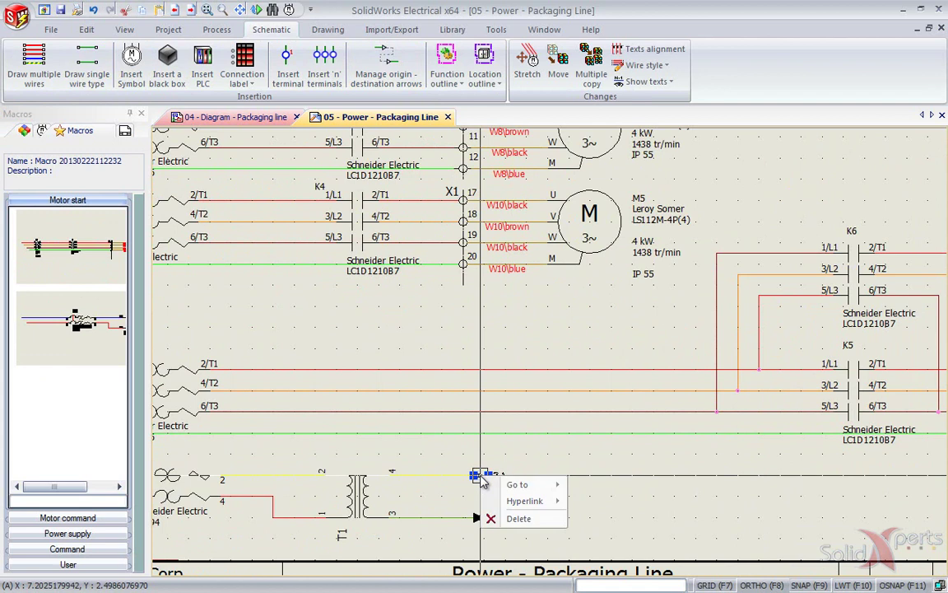
mouse_move(498, 485)
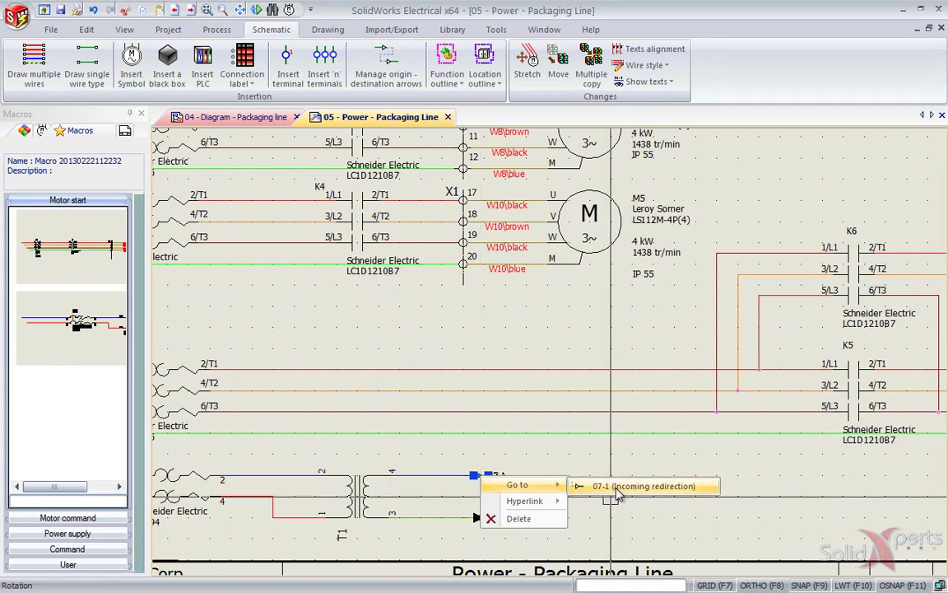
click(627, 485)
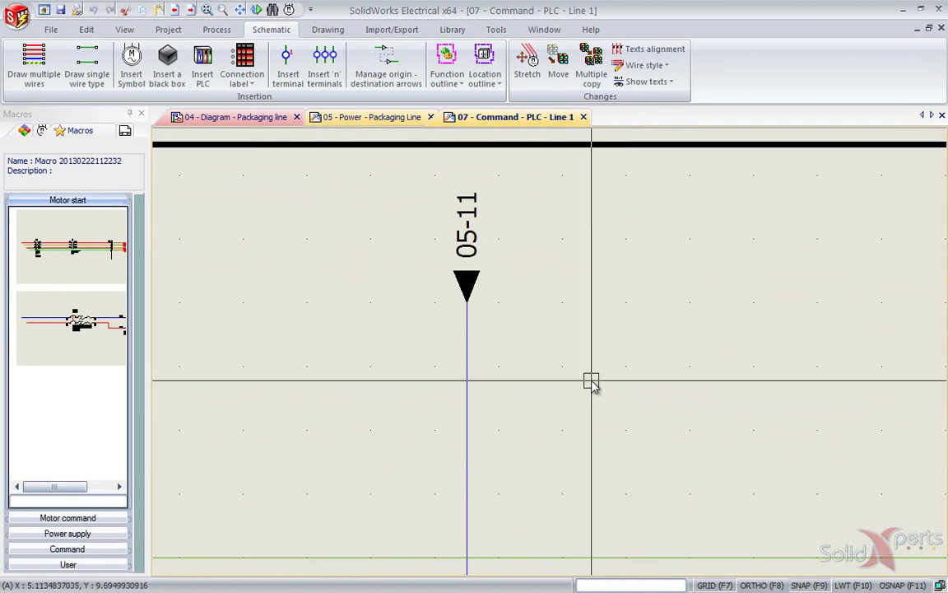
click(207, 9)
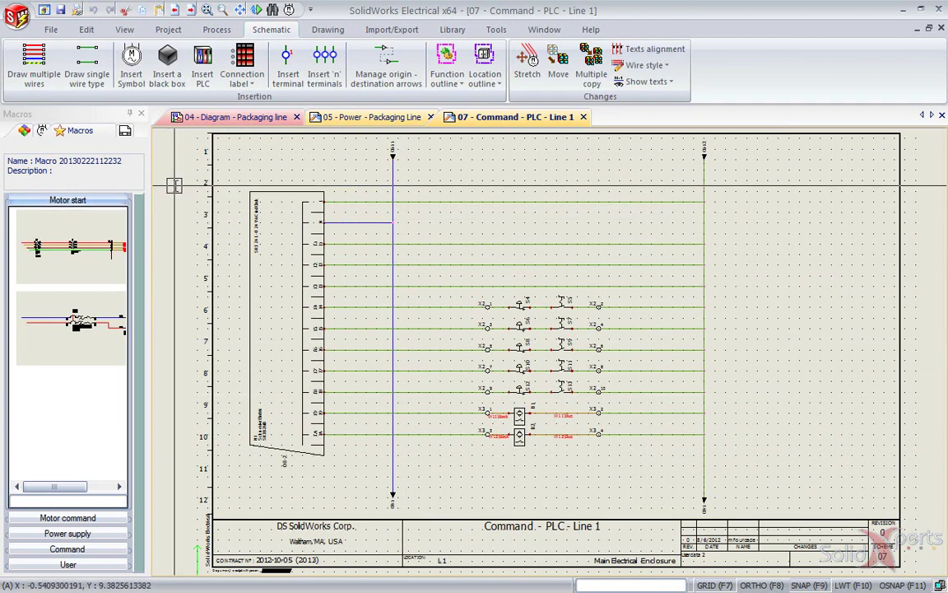
Bring up the 04 - Diagram - Packaging line drawing from the project documents.
click(125, 131)
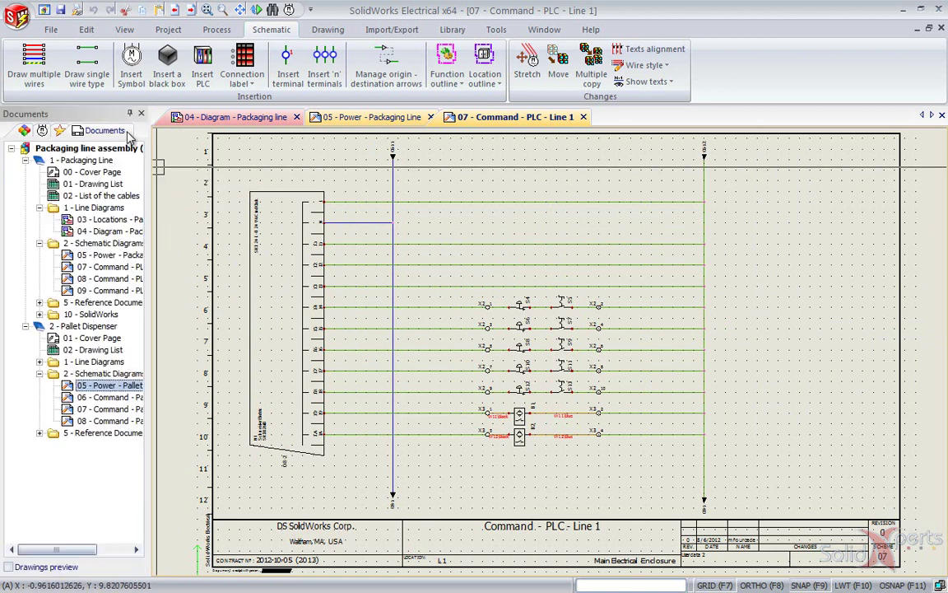
double_click(80, 234)
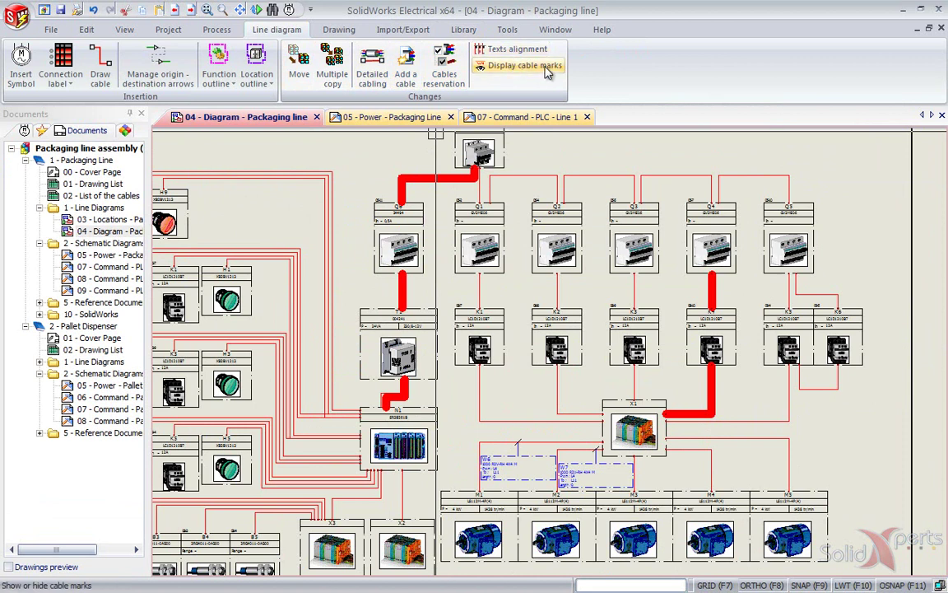
click(346, 33)
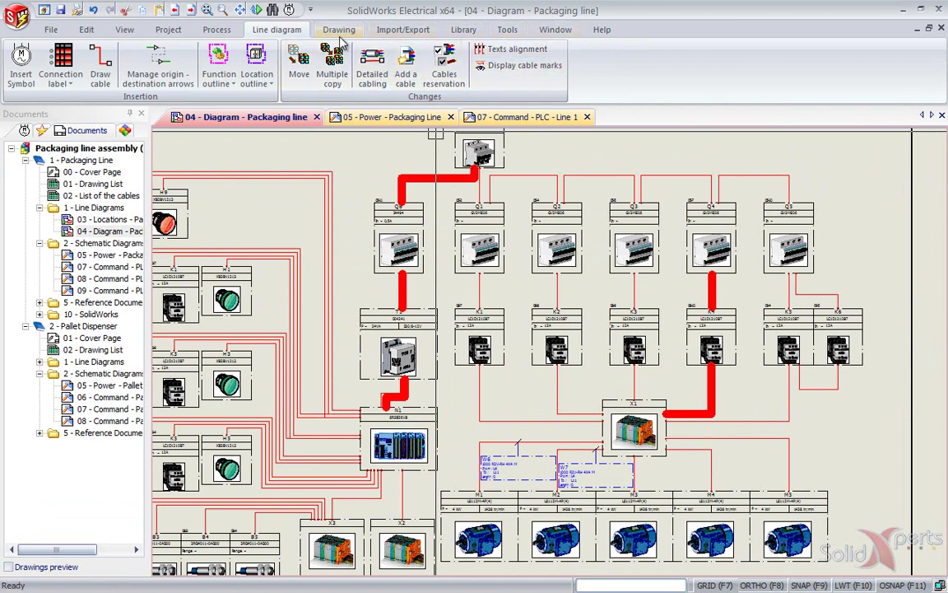
click(217, 29)
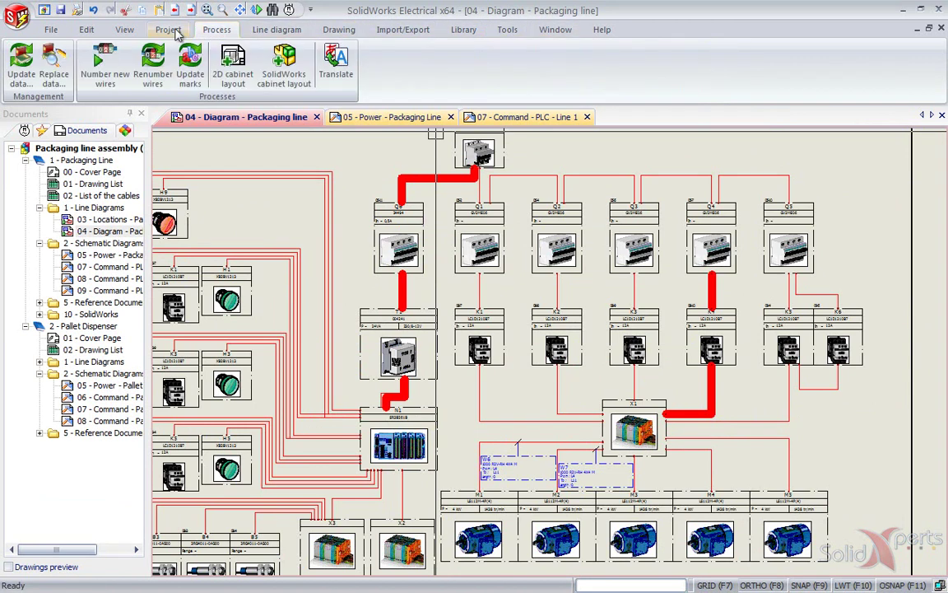
Examine the wire number column of the List of cable cores report, widening it for reading, and close the report manager.
click(168, 29)
click(602, 66)
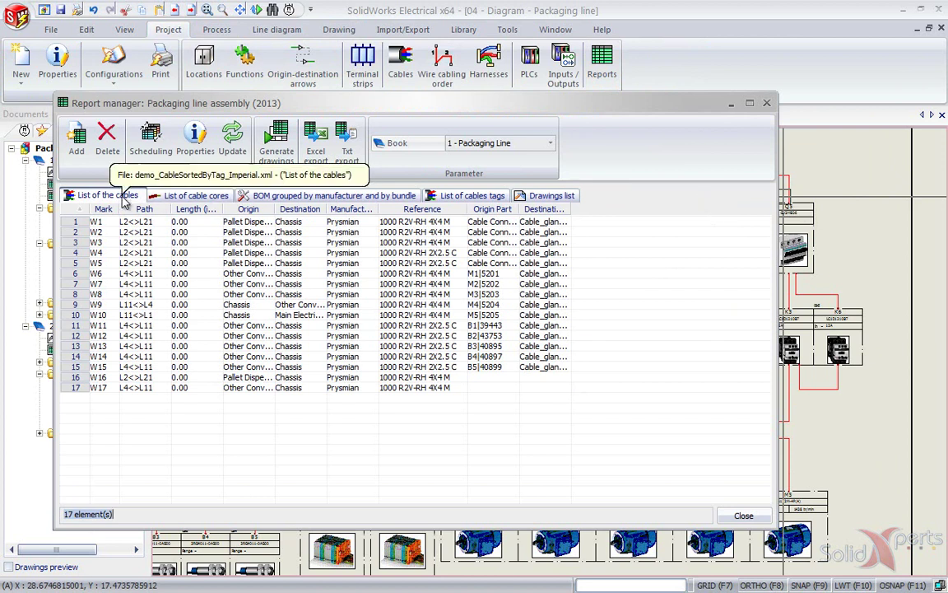
click(200, 195)
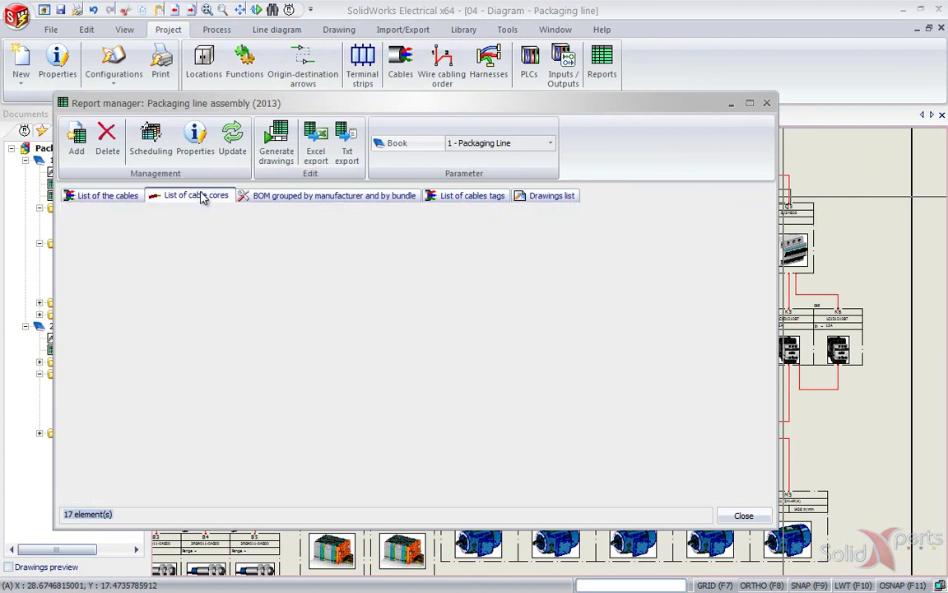
drag(401, 209, 469, 213)
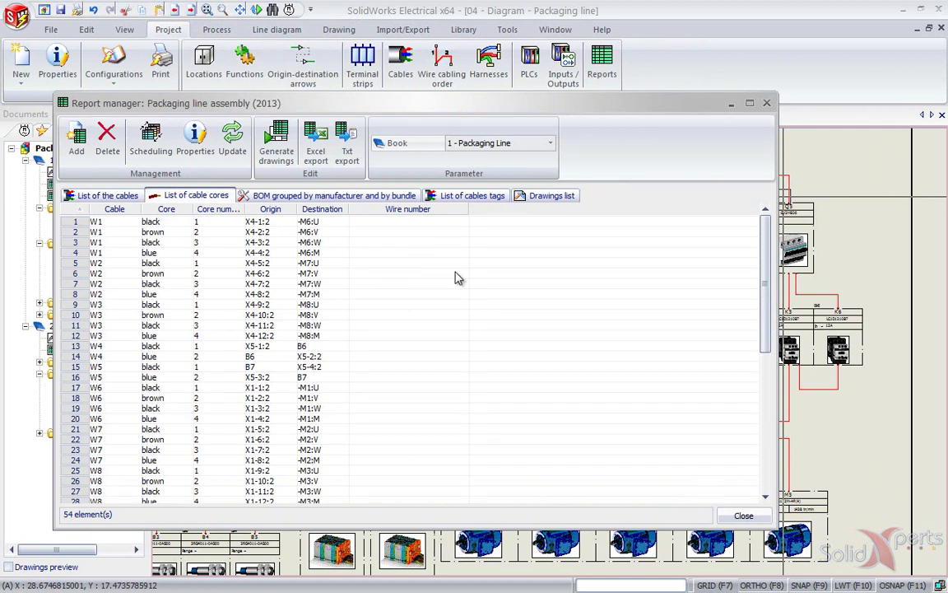
click(767, 103)
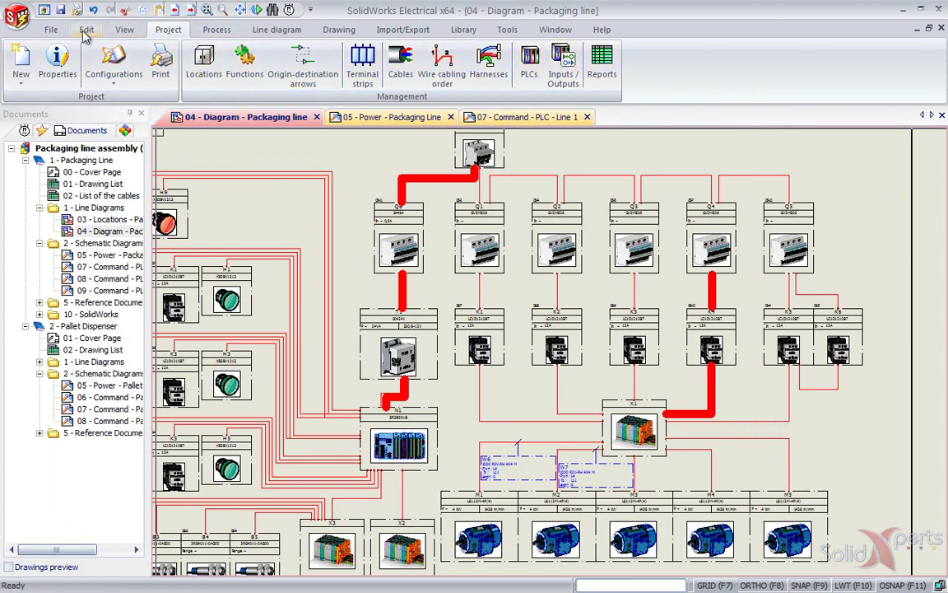
Number the new wires in the project and accept the numbering confirmation.
click(212, 29)
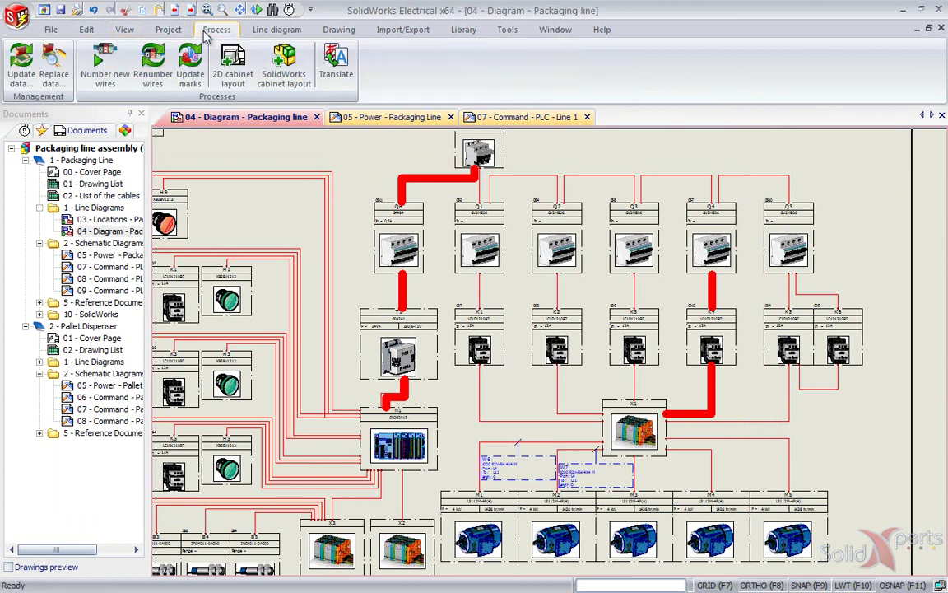
click(103, 75)
click(463, 339)
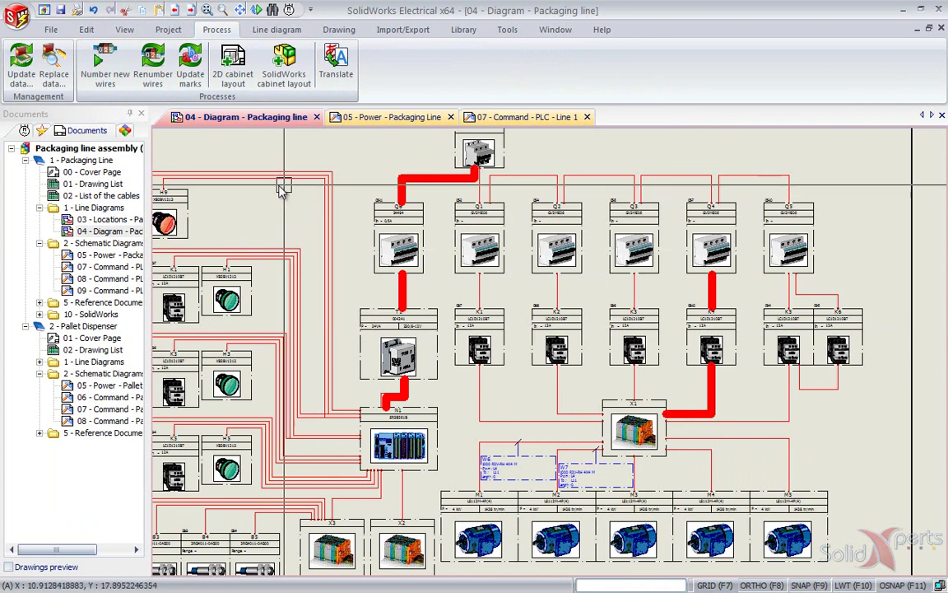
Open the 05 - Power - Packaging Line schematic and inspect the wire numbers around Q6 and T1.
double_click(103, 257)
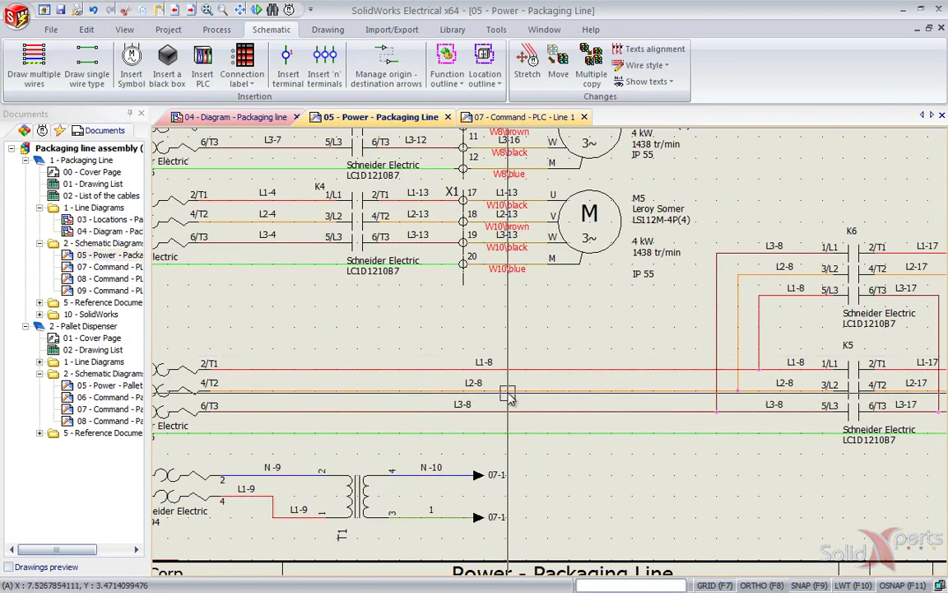
scroll(498, 293, down, 2)
scroll(497, 293, up, 3)
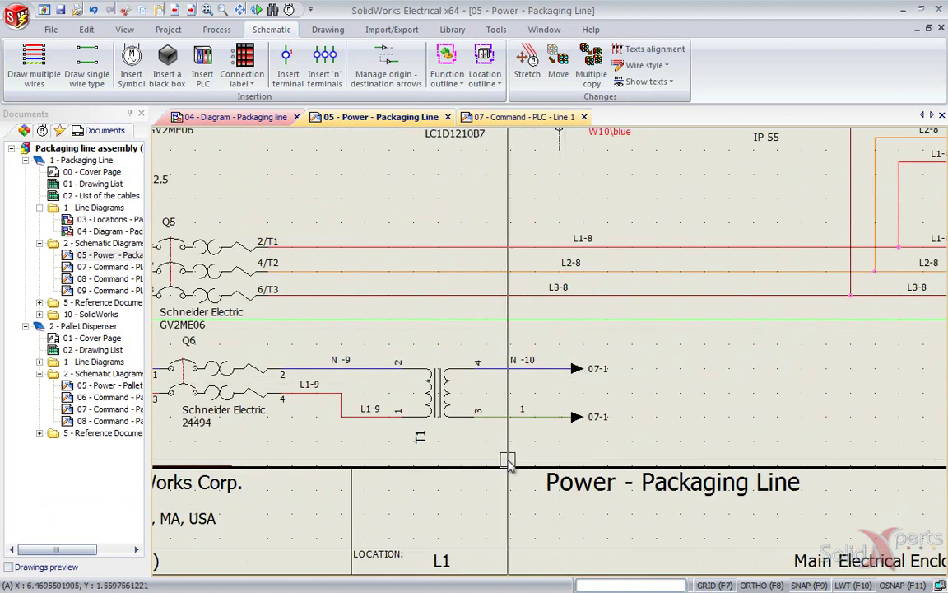
click(190, 10)
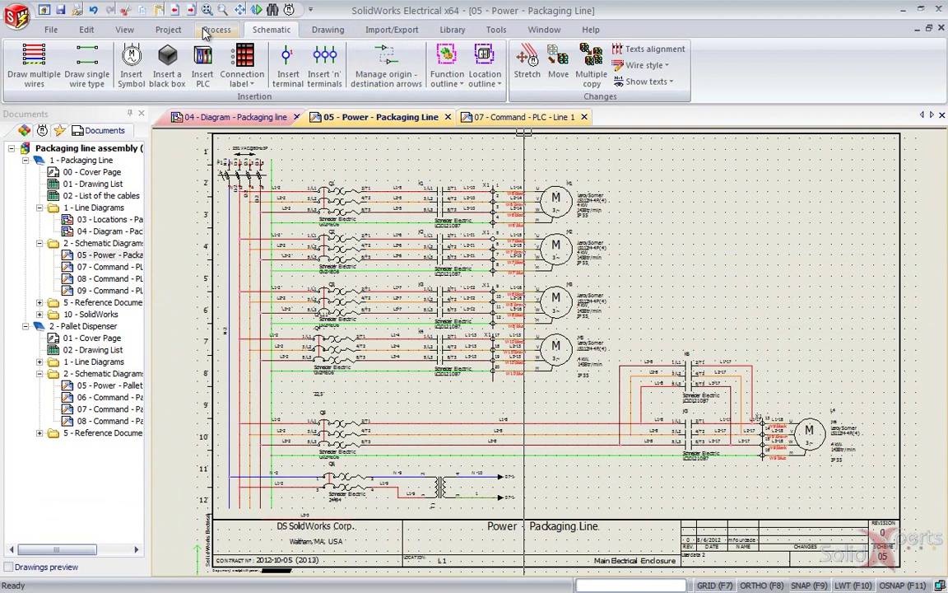
Reopen the List of cable cores report and review its wire number column, adjusting the column width and moving the report window aside.
click(216, 29)
click(168, 30)
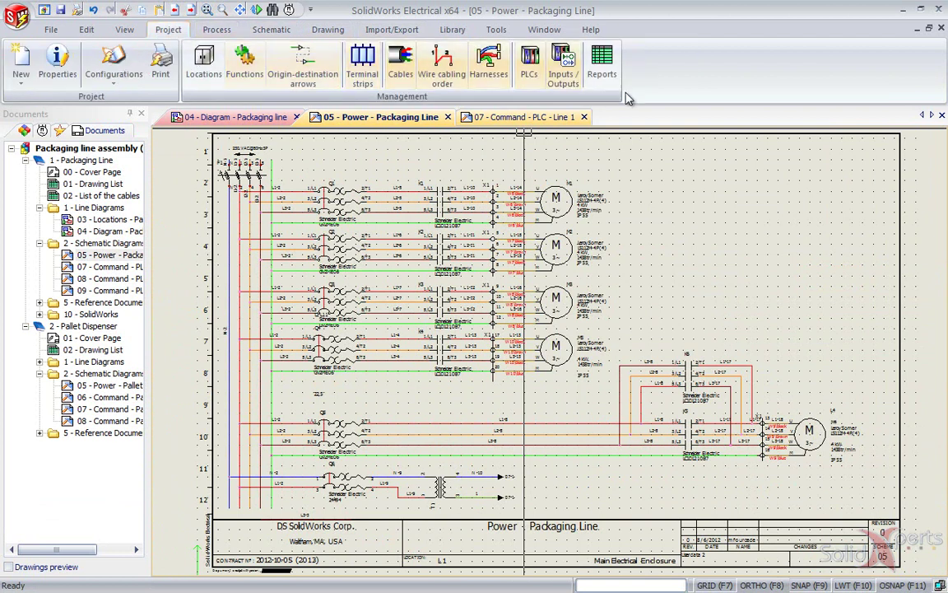
click(602, 64)
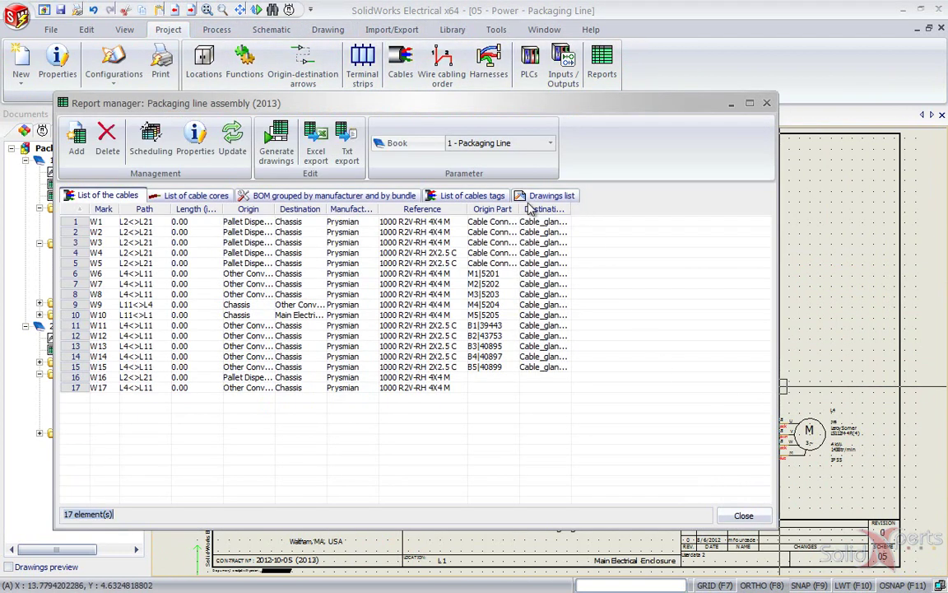
click(162, 196)
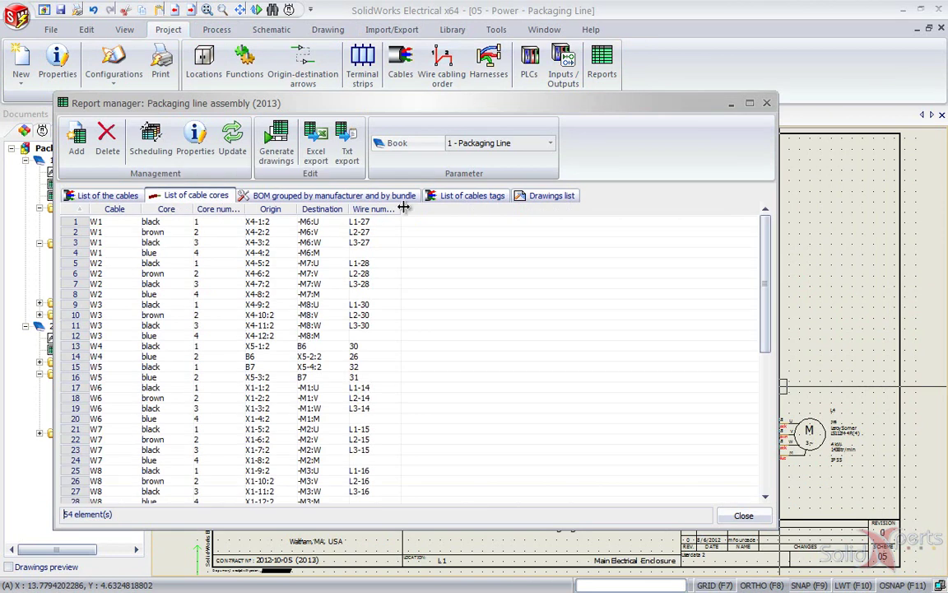
mouse_move(405, 208)
mouse_down()
mouse_move(461, 211)
mouse_move(421, 212)
mouse_up()
mouse_move(764, 264)
mouse_down()
mouse_move(755, 401)
mouse_move(758, 247)
mouse_up()
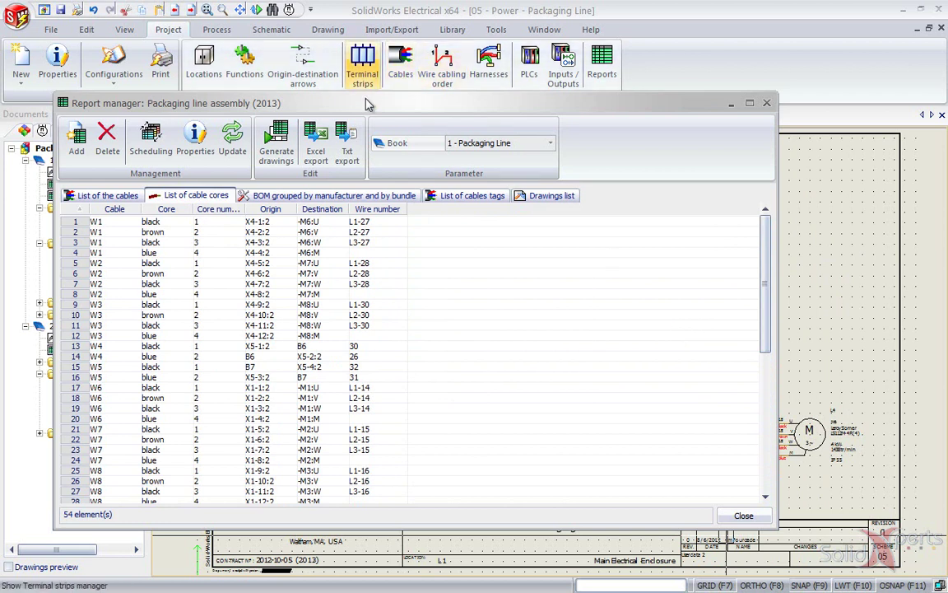
drag(368, 107, 522, 102)
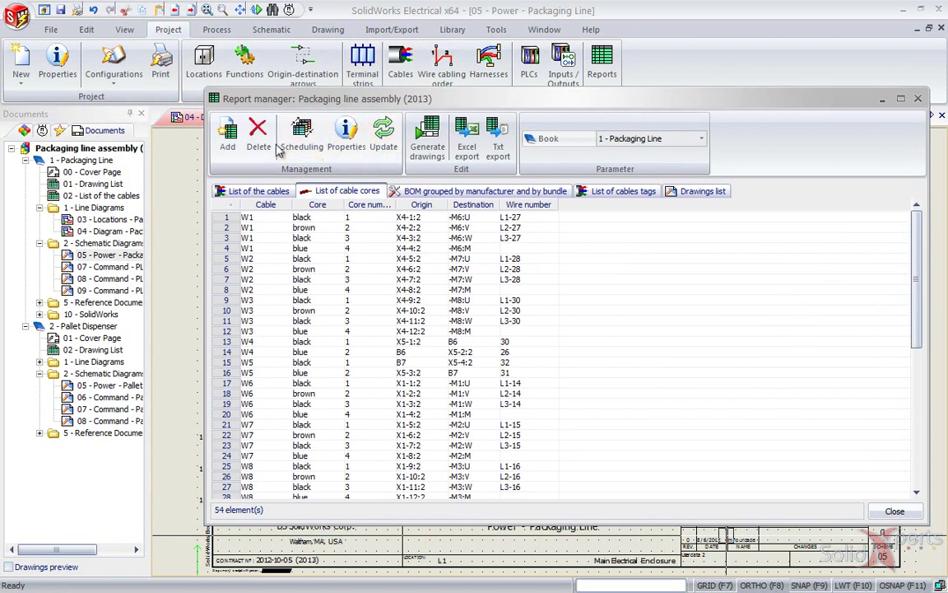
Add the List of wires by line style report (WiringLineType_Imperial), widen its length column slightly for review and close the report manager.
click(228, 138)
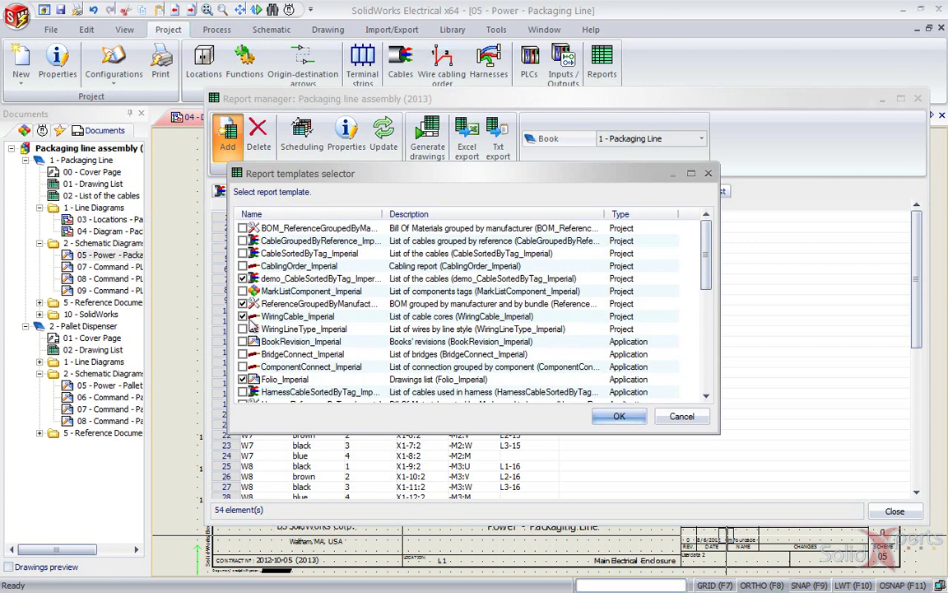
click(622, 417)
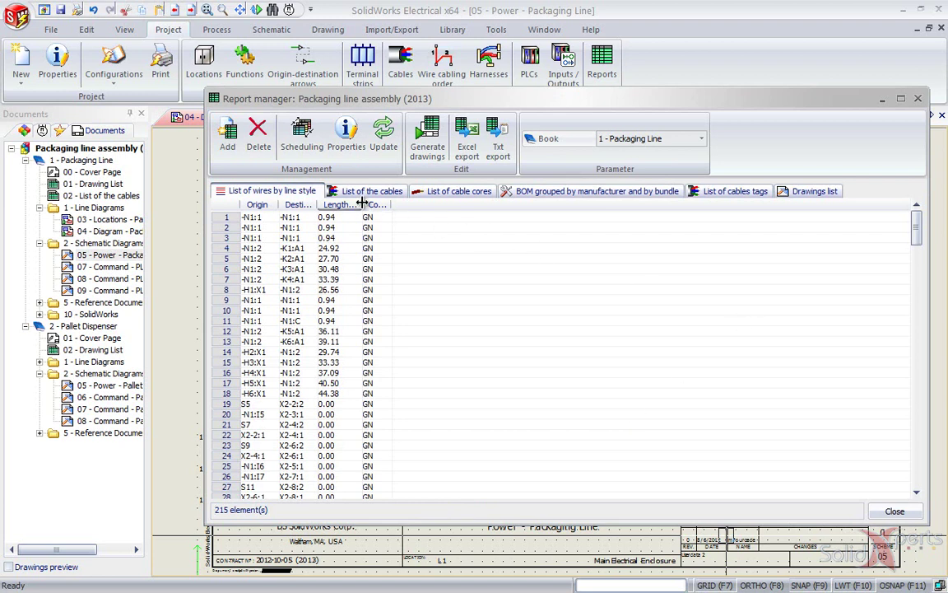
mouse_move(361, 204)
mouse_down()
mouse_move(383, 204)
mouse_move(363, 204)
mouse_up()
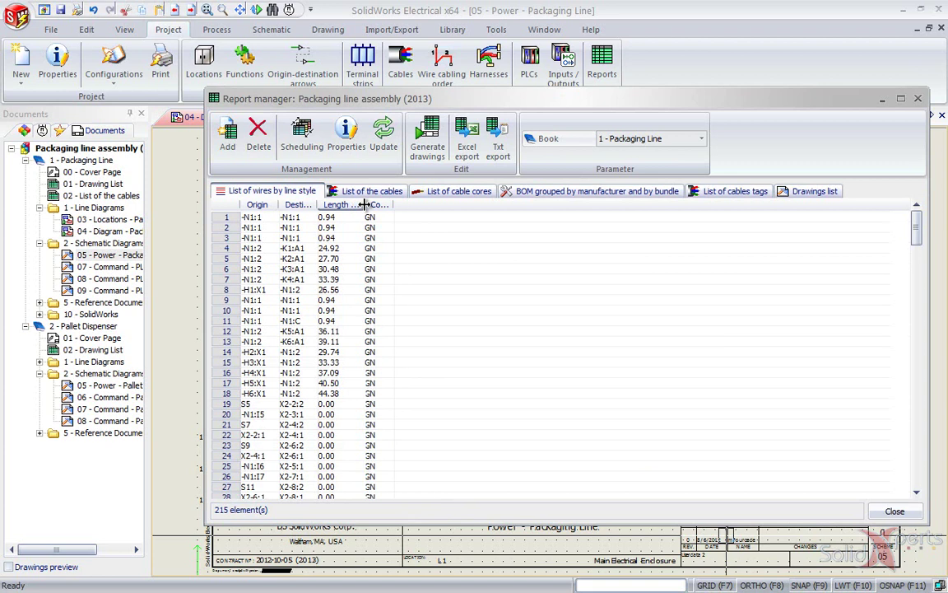
click(883, 100)
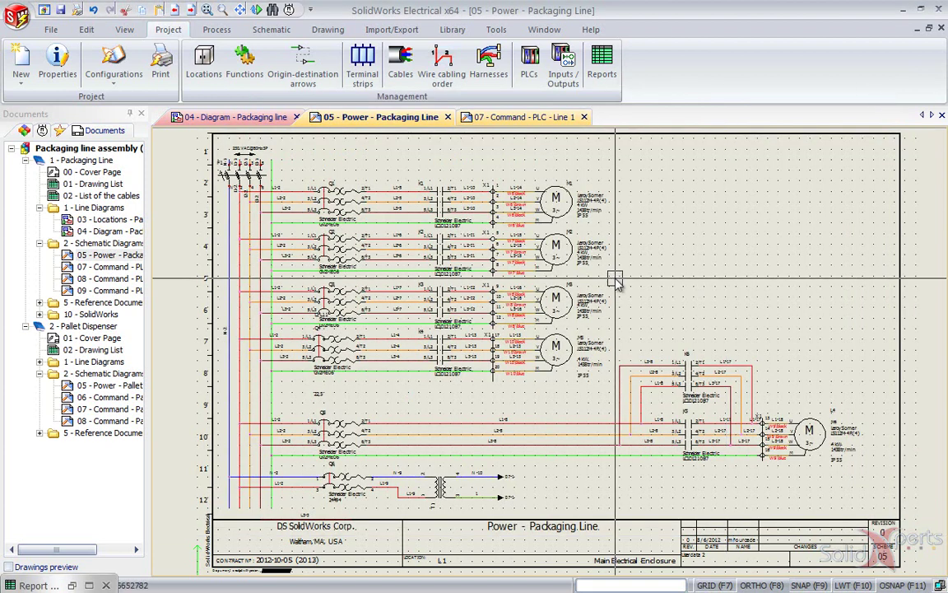
click(106, 586)
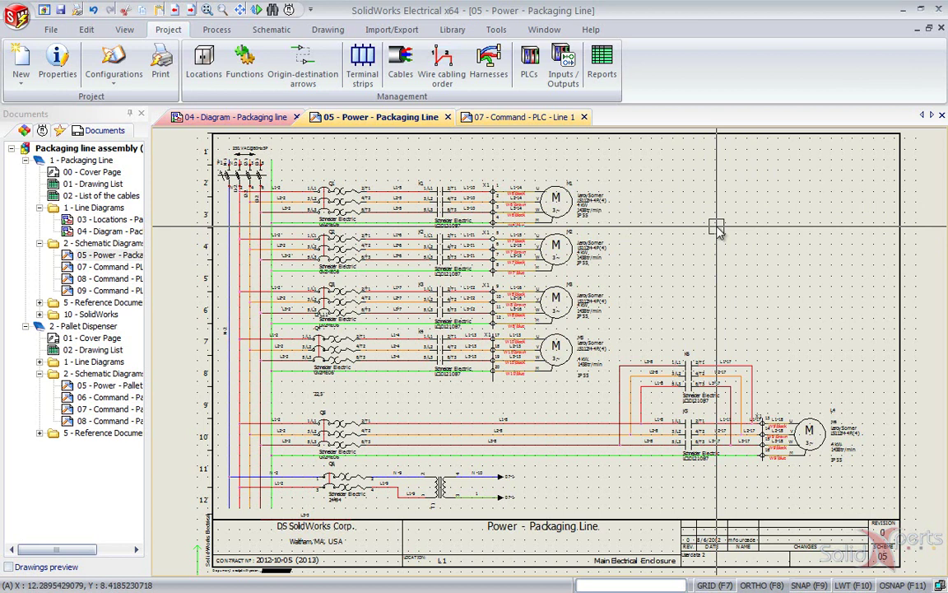
Switch to the 44486 assembly in SolidWorks and orient it to the saved Main Electrical Enclosure view.
click(26, 326)
click(519, 117)
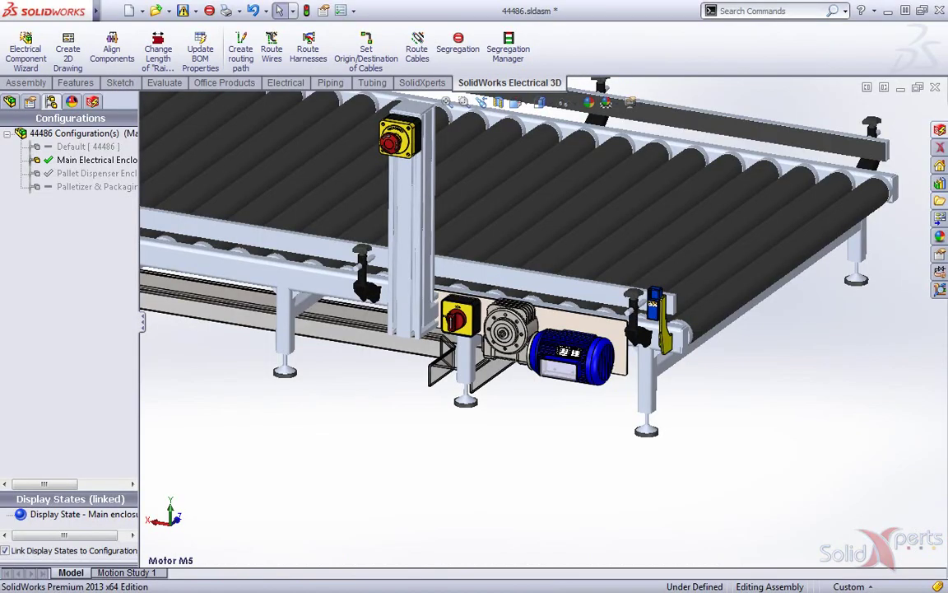
key(space)
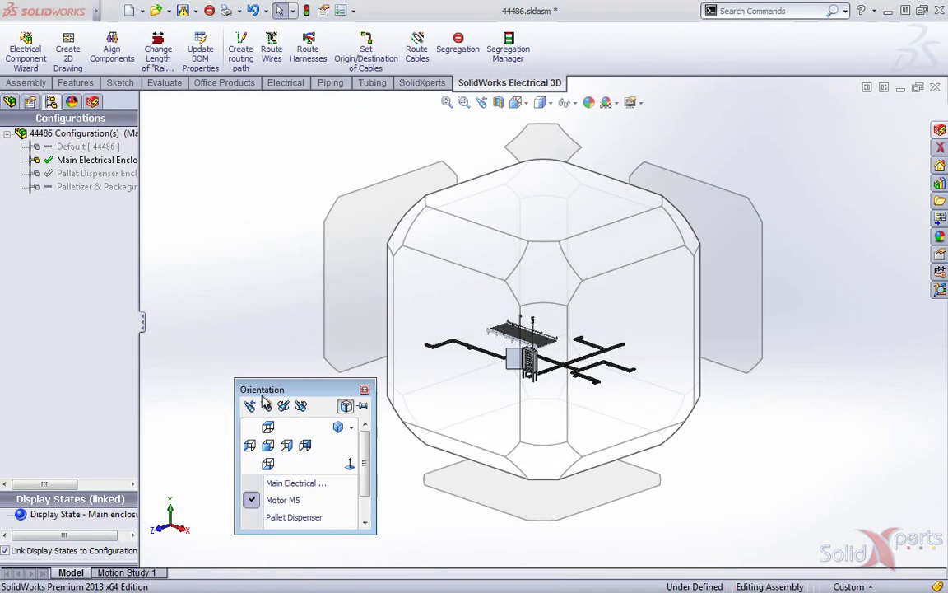
click(284, 483)
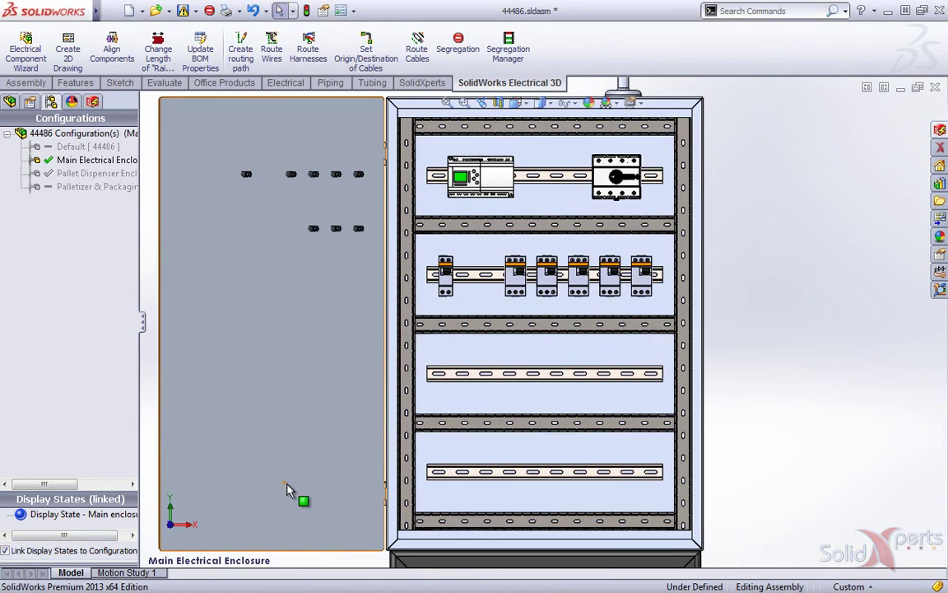
Display the Packaging line assembly's electrical components and expand locations L1 and L11 down to terminal strips X1 to X3.
click(94, 102)
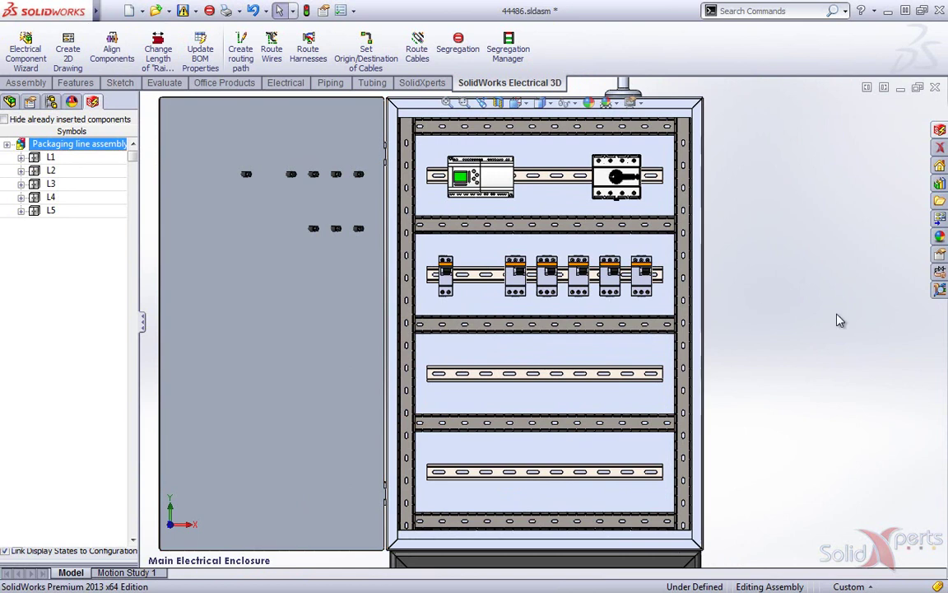
click(21, 157)
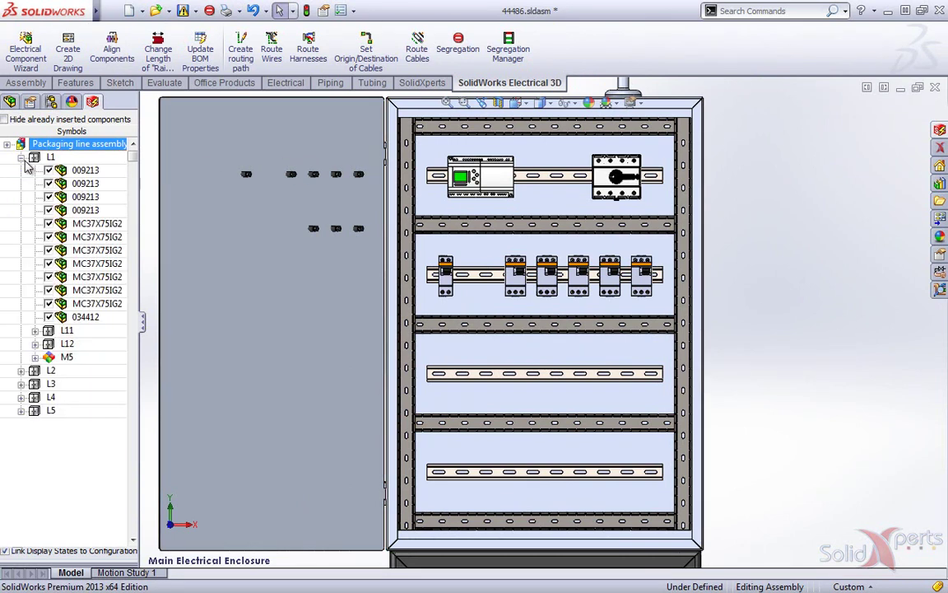
mouse_move(128, 194)
mouse_down()
mouse_move(650, 212)
mouse_move(817, 356)
mouse_move(816, 334)
mouse_move(634, 396)
mouse_move(174, 306)
mouse_move(99, 170)
mouse_up()
click(35, 331)
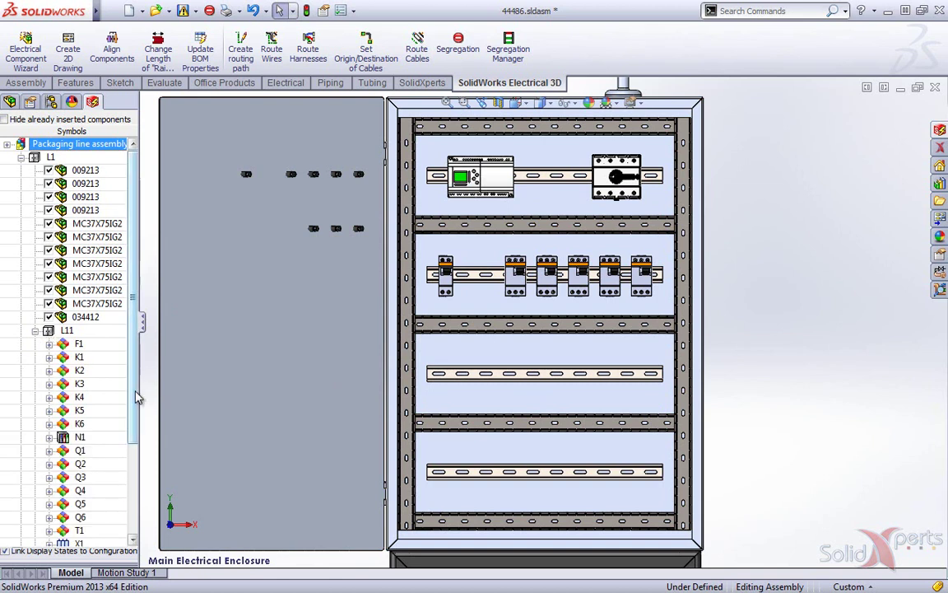
scroll(136, 428, down, 1)
scroll(136, 428, down, 3)
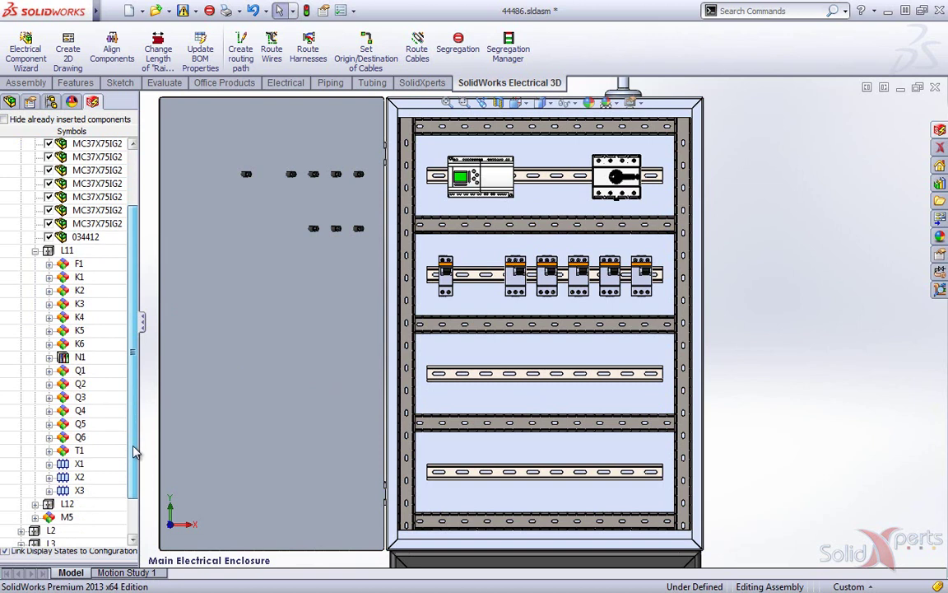
Insert the X1 terminals in their listed order on the lowest DIN rail, extending to the right with 0.00 mm spacing.
click(66, 465)
right_click(66, 466)
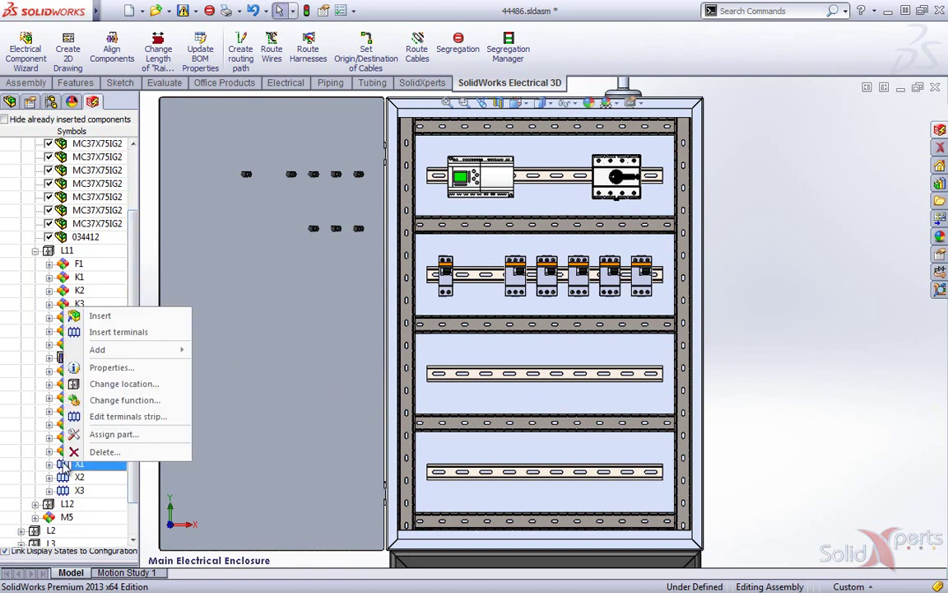
click(114, 327)
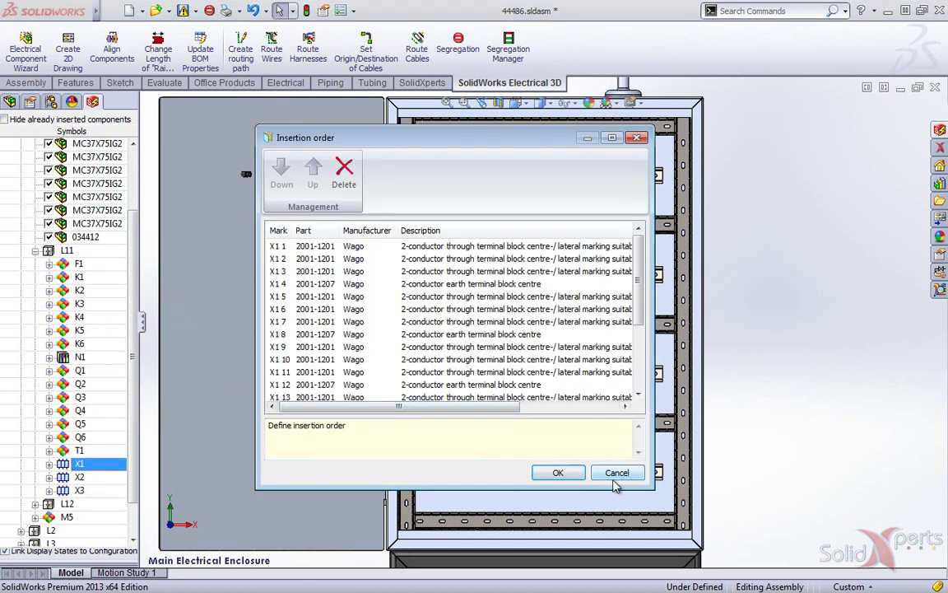
click(558, 473)
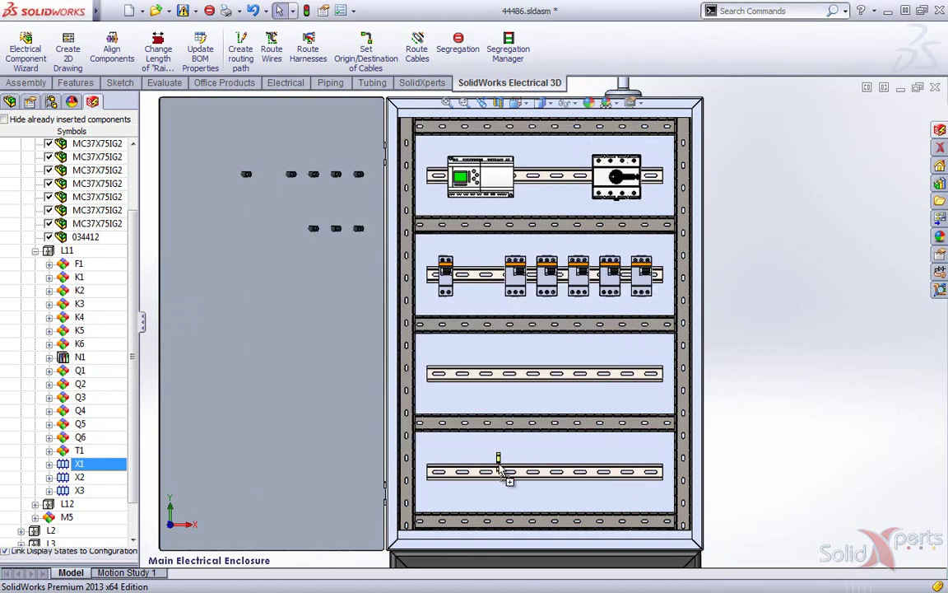
click(554, 474)
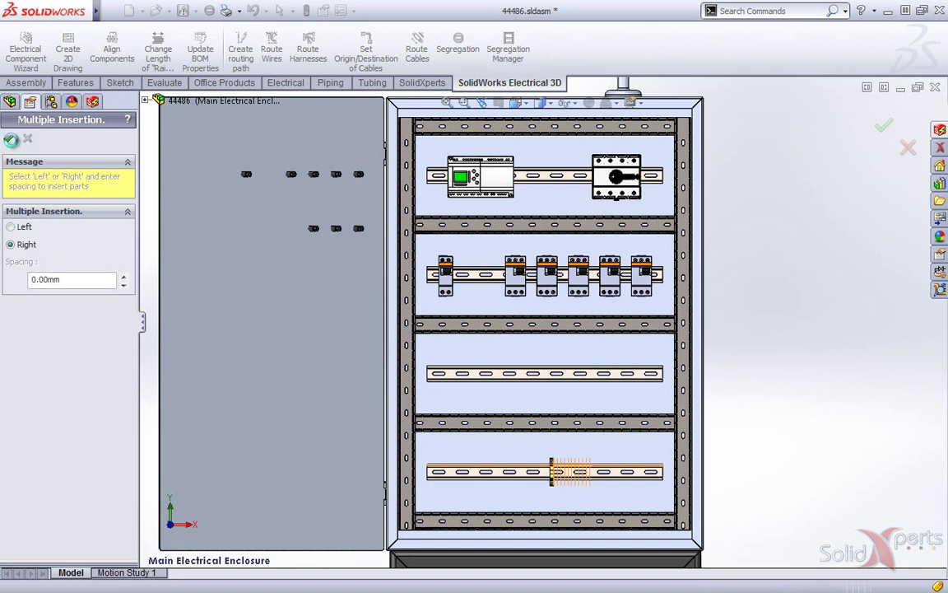
click(10, 139)
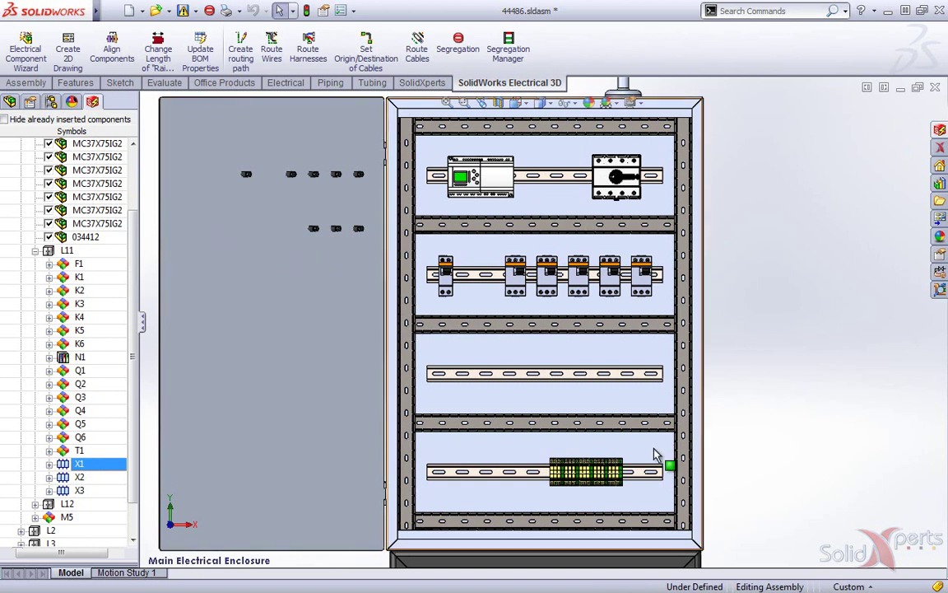
Check the inserted X1 terminals, then hide already inserted components in the tree and expand locations L1 and L11.
scroll(592, 466, down, 3)
scroll(595, 465, down, 3)
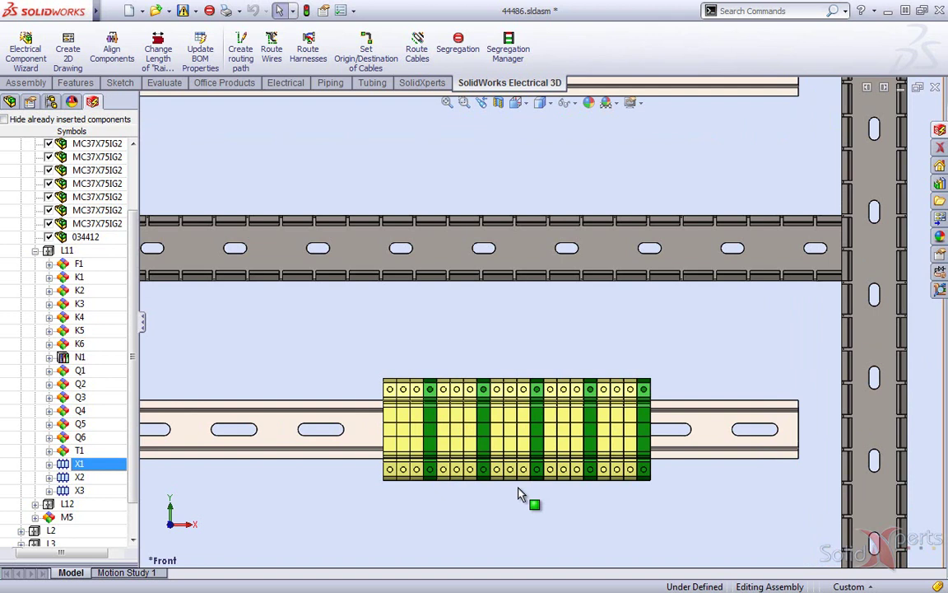
scroll(519, 494, up, 1)
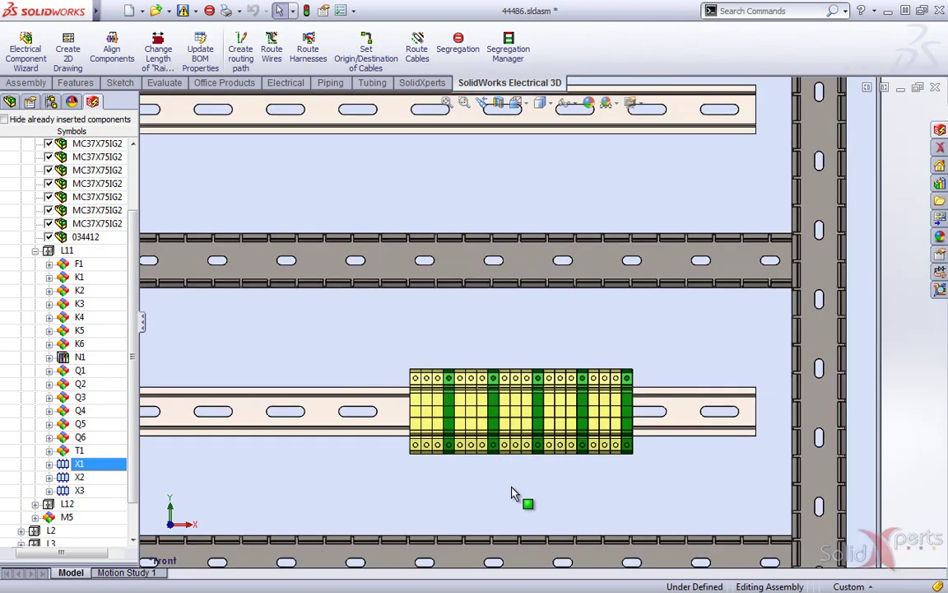
scroll(286, 315, up, 4)
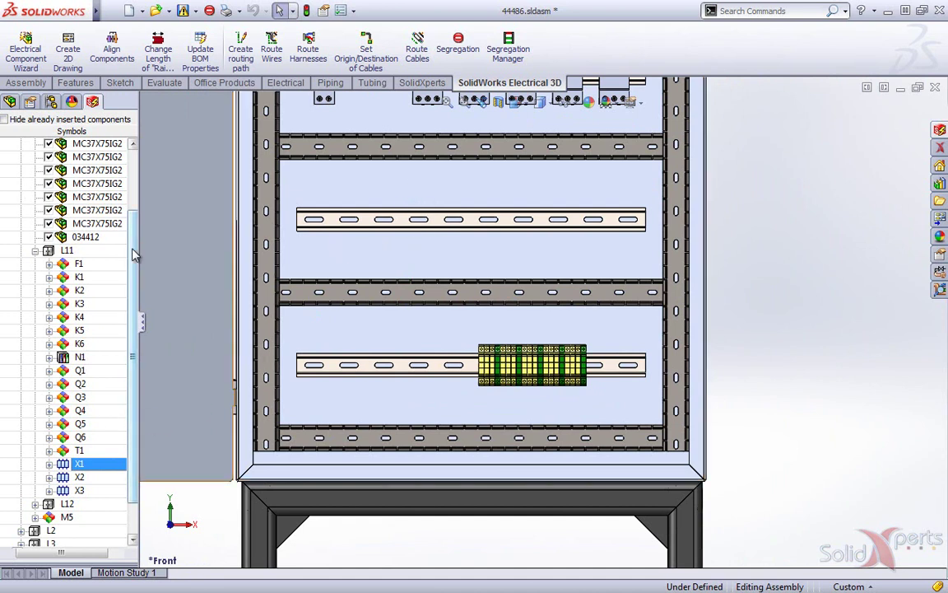
click(5, 119)
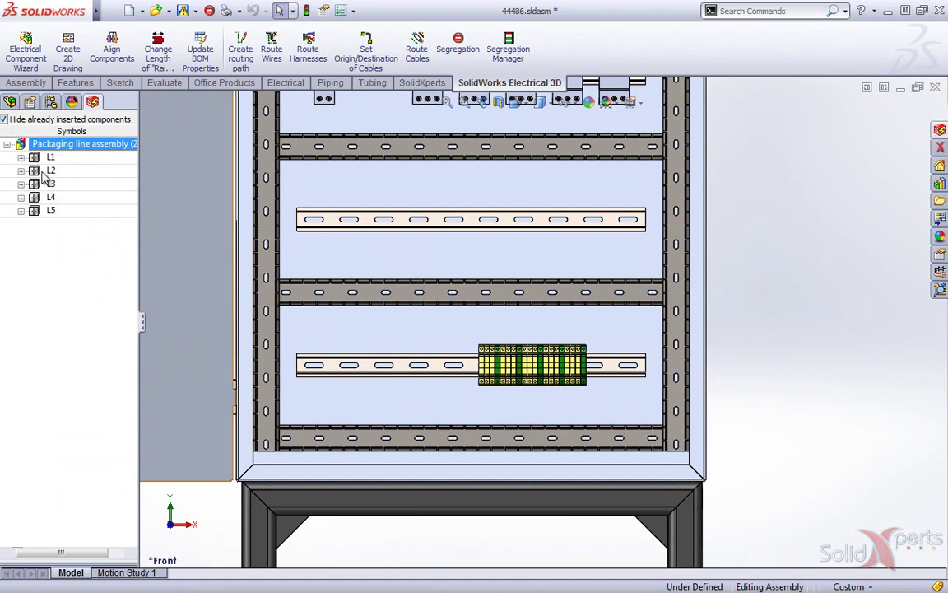
click(21, 158)
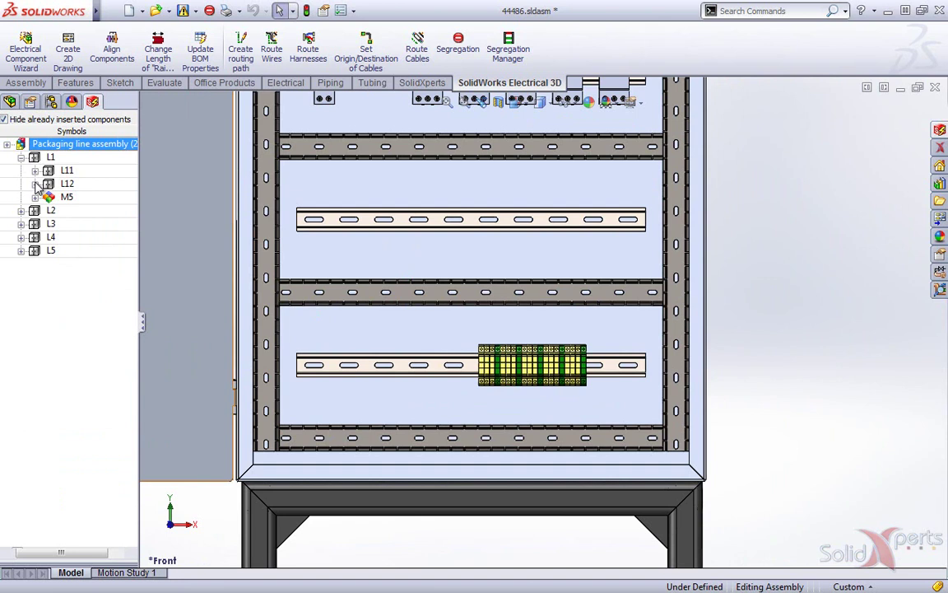
click(34, 171)
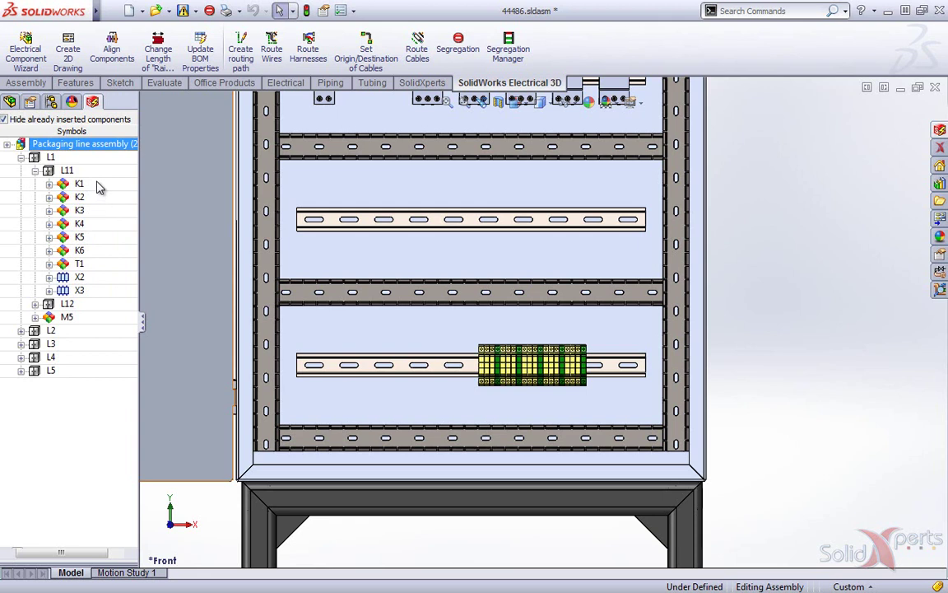
Start inserting contactors K1 to K6 and transformer T1 together, moving T1 between K3 and K4 in the insertion order.
click(93, 267)
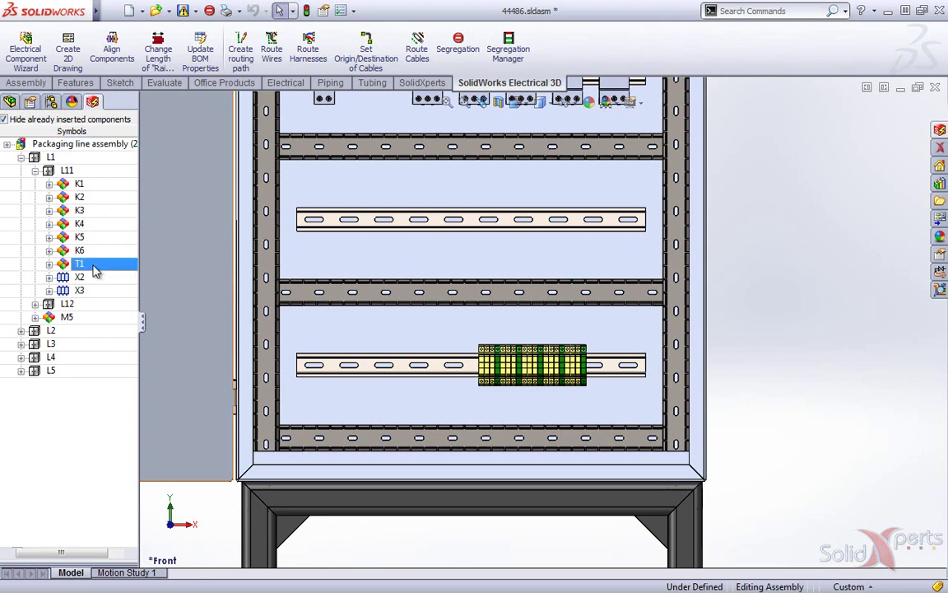
drag(97, 256, 113, 198)
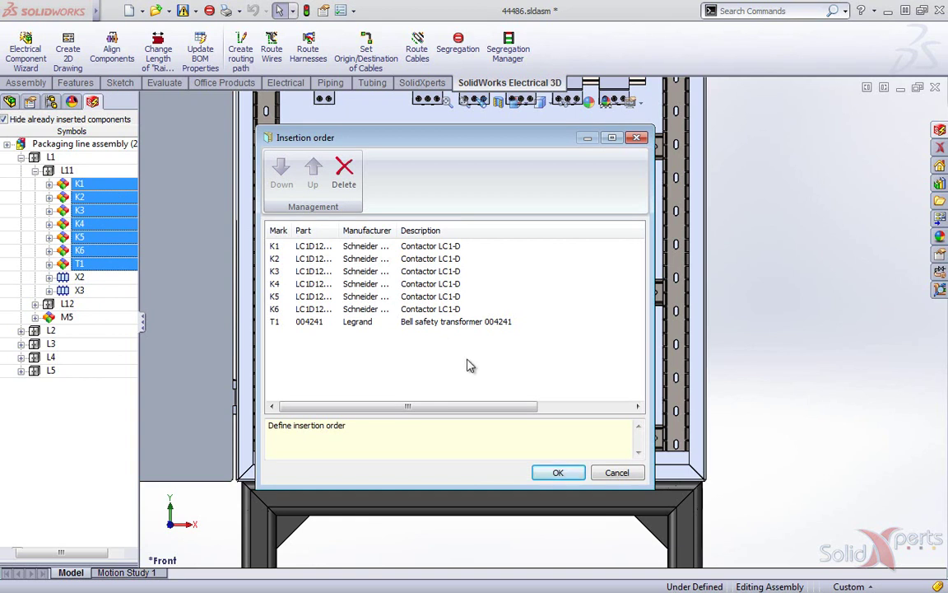
drag(506, 146, 417, 142)
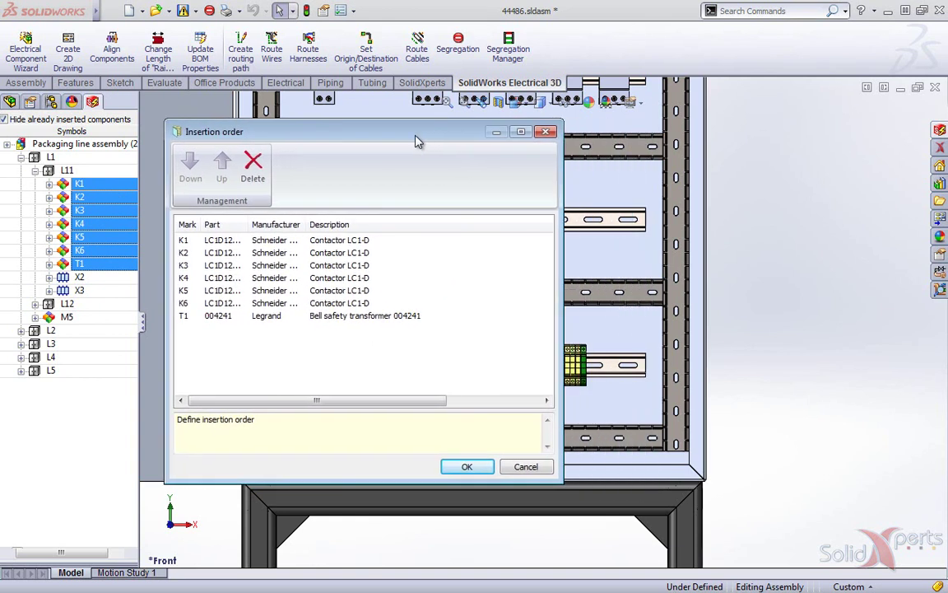
click(254, 316)
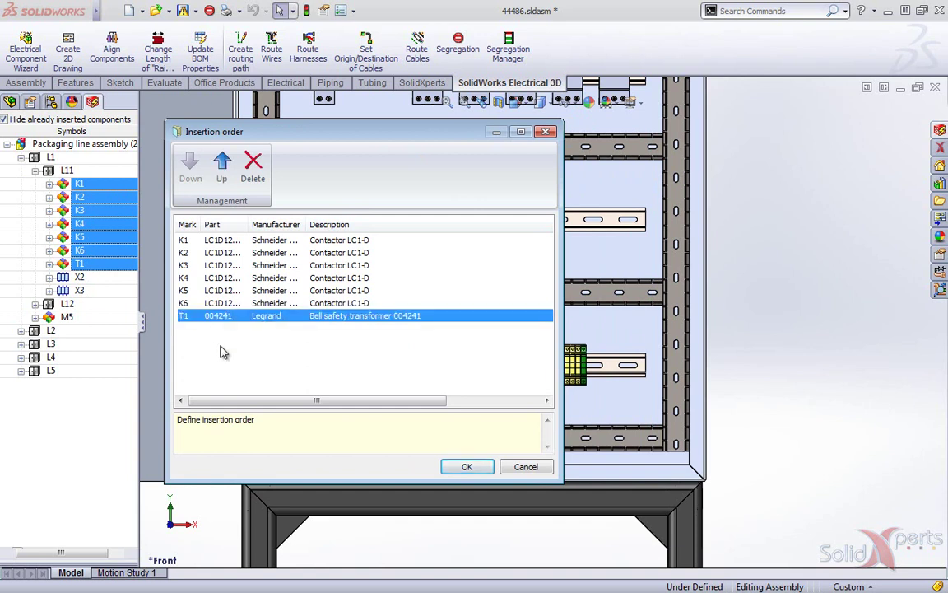
click(216, 166)
click(216, 167)
click(216, 166)
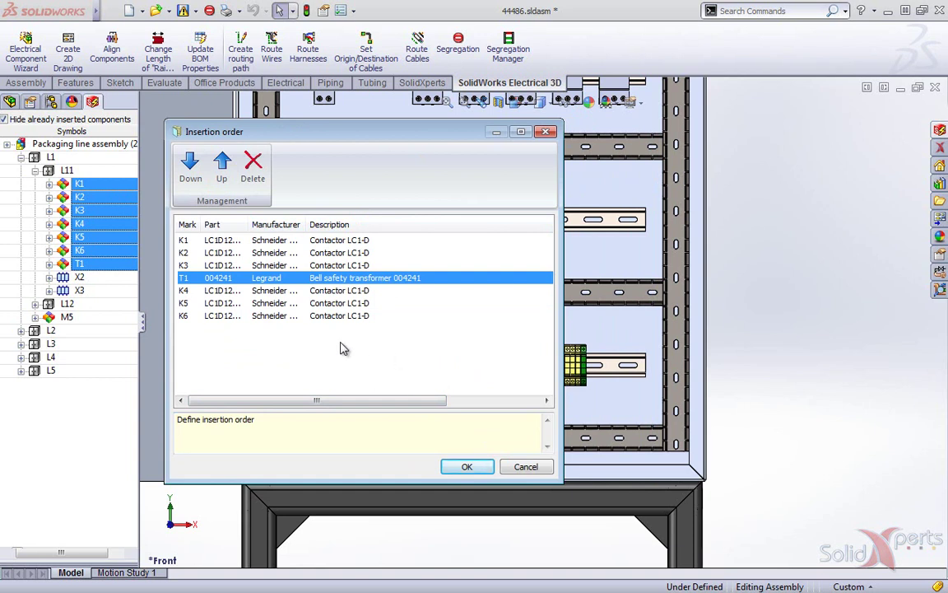
Accept the insertion order and place the first contactor near the left end of the empty third DIN rail.
click(464, 467)
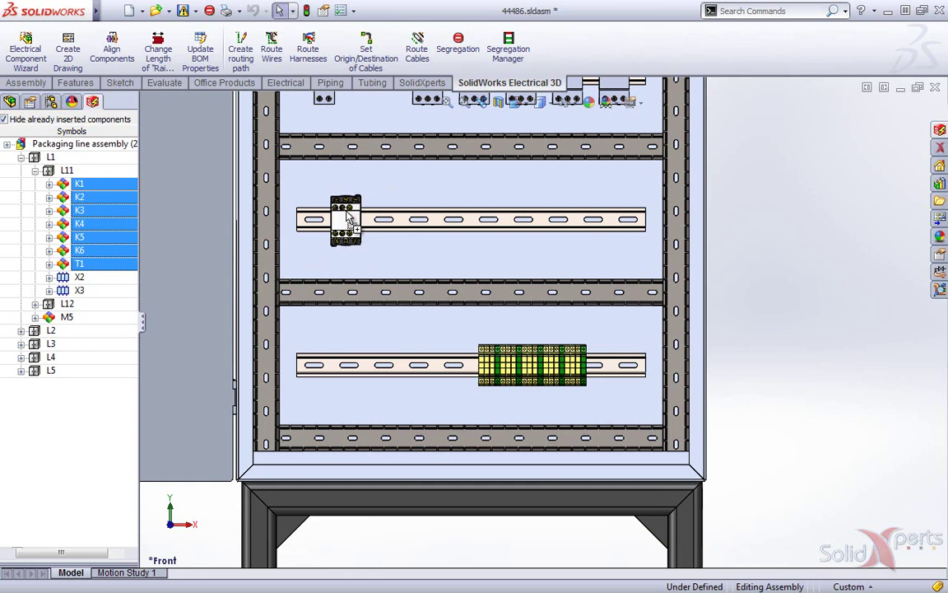
click(349, 217)
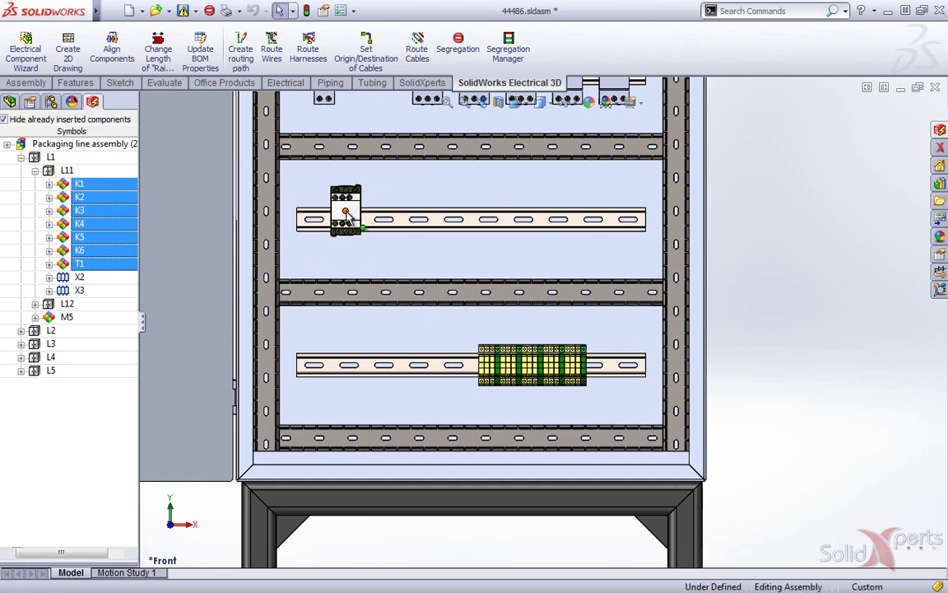